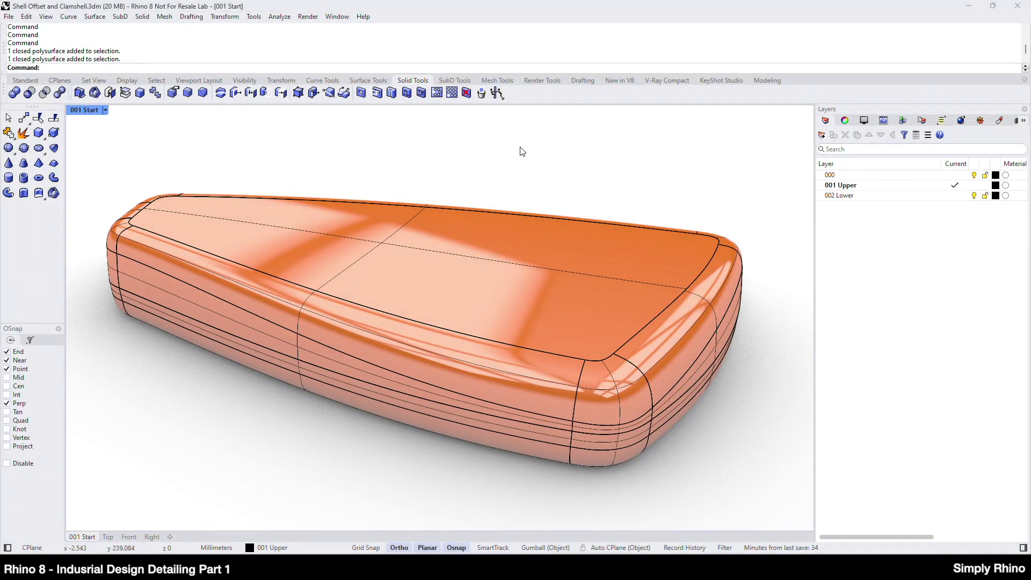
# - Select the upper and lower bodies in turn to check them, and set the viewport display mode to Shaded
pyautogui.moveTo(514, 259); pyautogui.dragTo(512, 243, button='right')
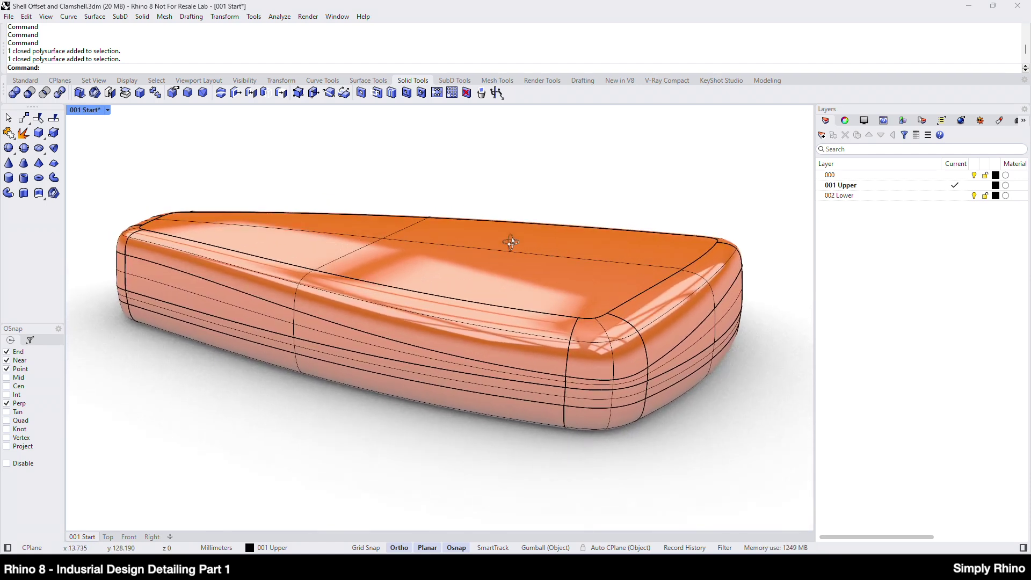
pyautogui.click(678, 333)
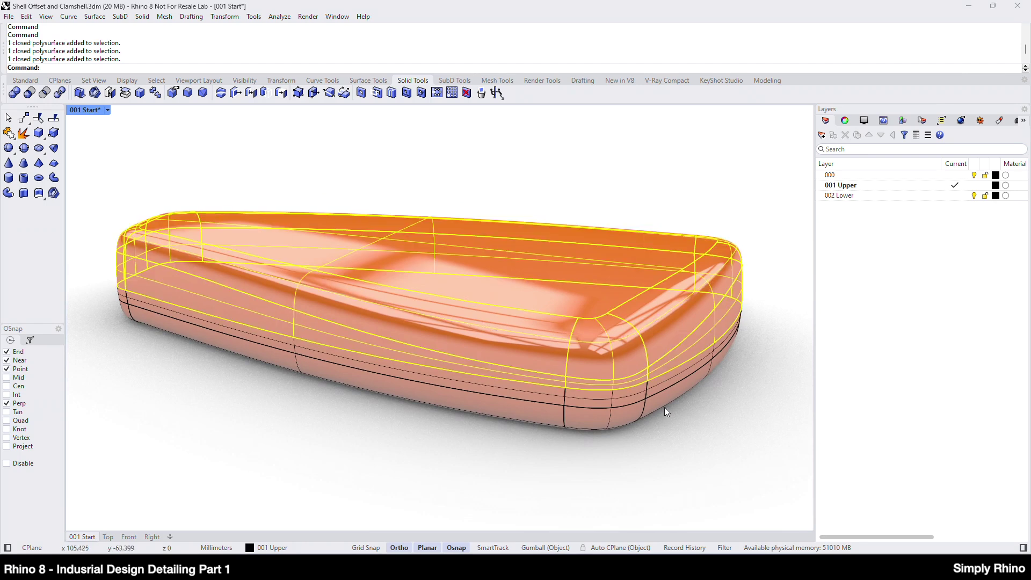
pyautogui.click(662, 404)
pyautogui.click(675, 422)
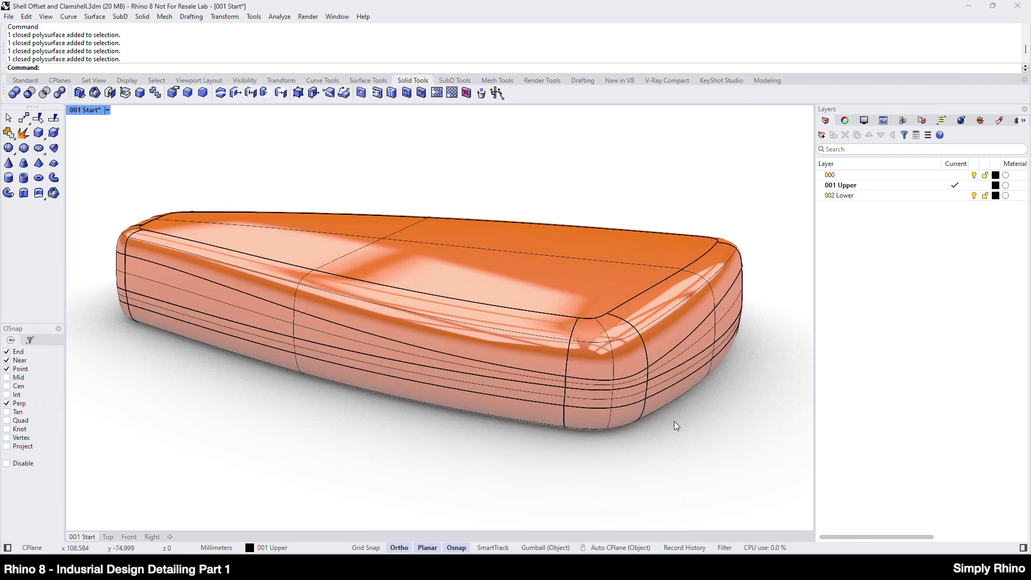
pyautogui.click(107, 110)
pyautogui.click(142, 154)
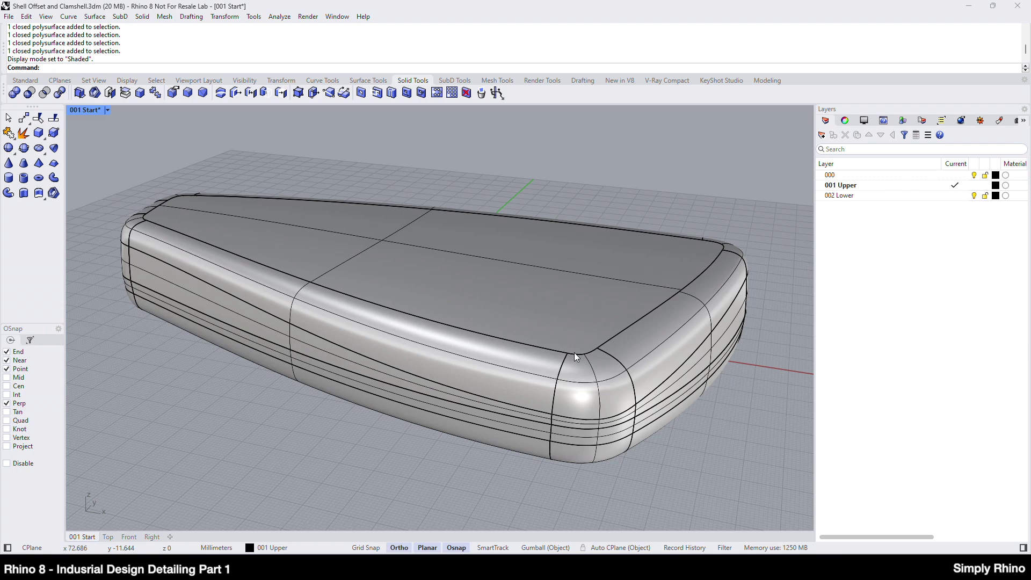
# - Create a new layer named 003 Upper Shell
pyautogui.click(822, 135)
pyautogui.write('003 Upper Shell')
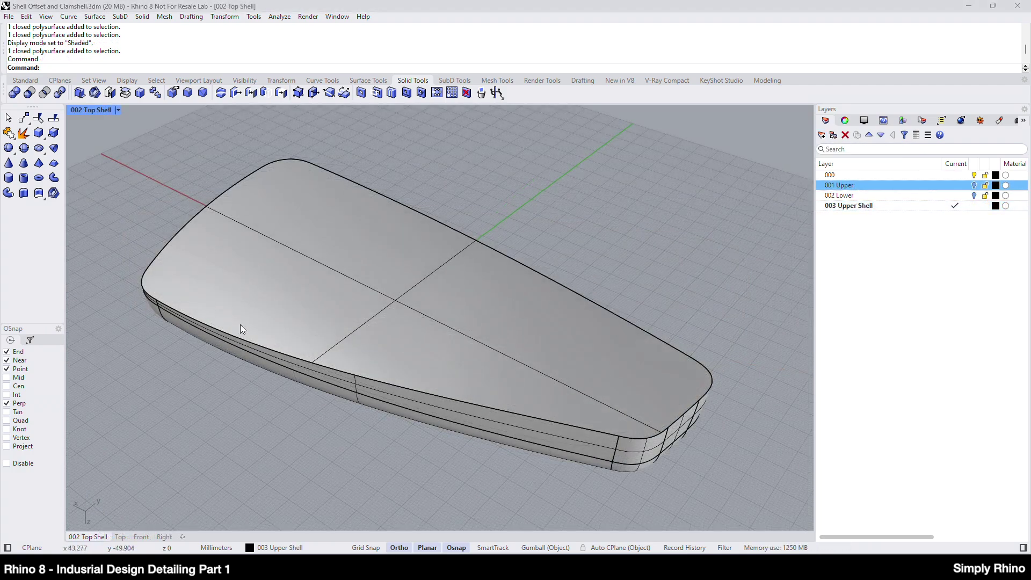
# - Shell the upper body to a thickness of 2.5 mm, removing its large open-side face and deleting the input
pyautogui.click(95, 93)
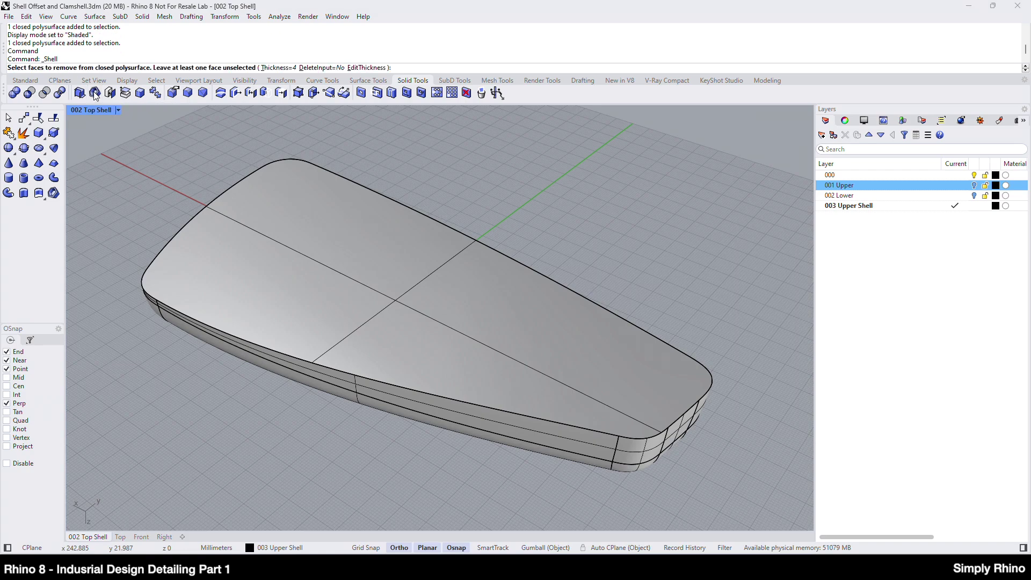
pyautogui.click(278, 68)
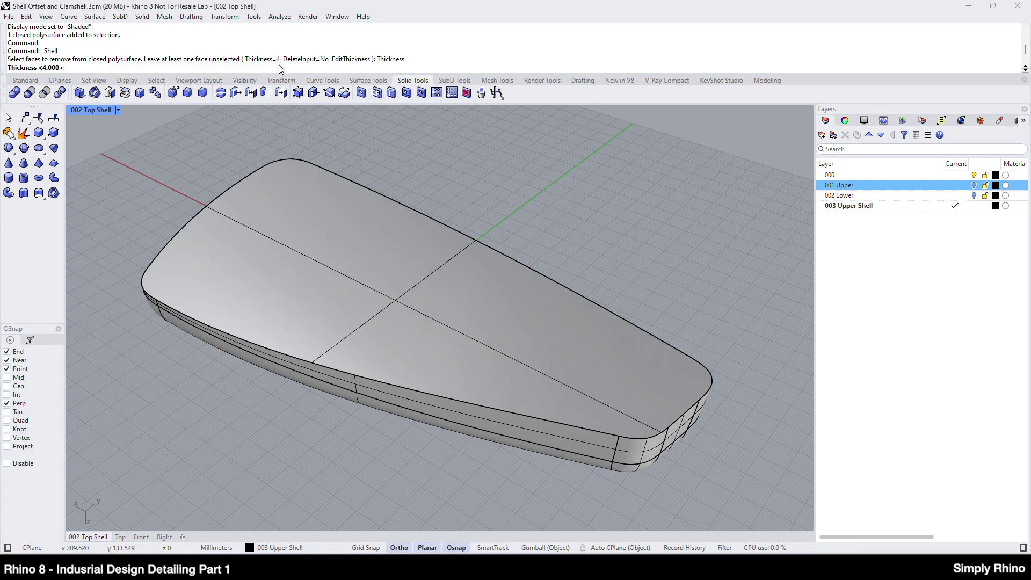
pyautogui.write('2.5')
pyautogui.press('Return')
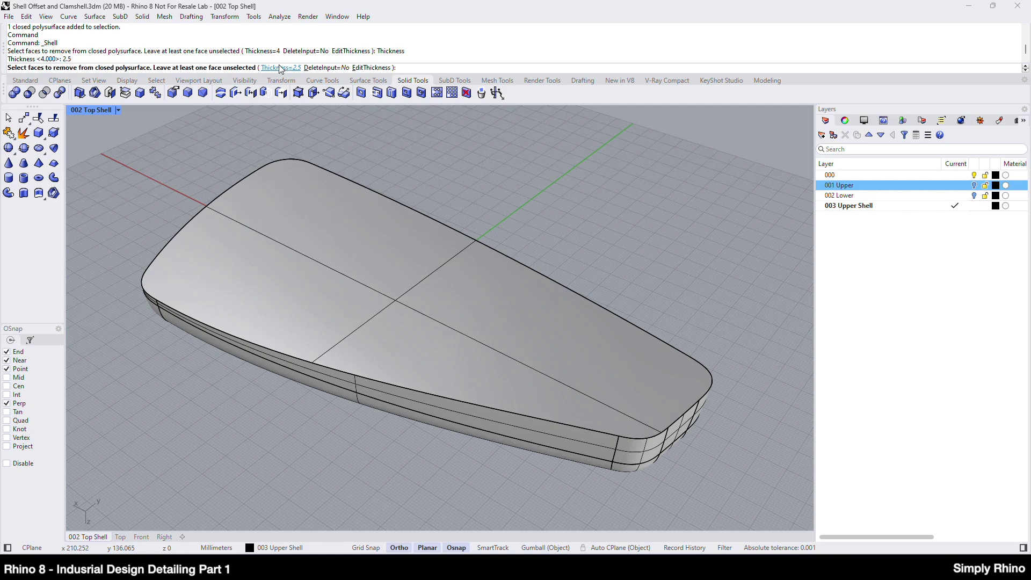
pyautogui.click(331, 67)
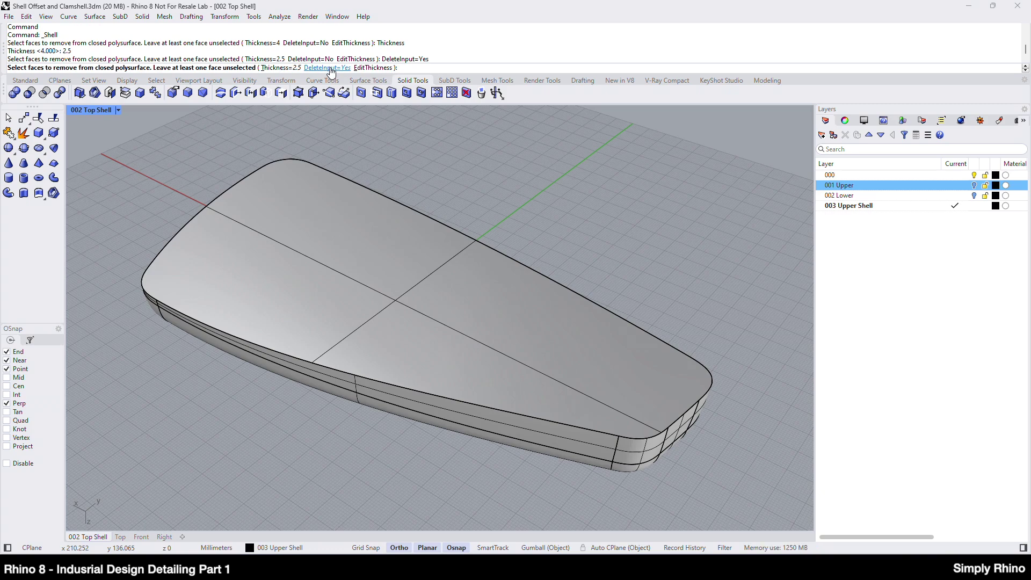
pyautogui.click(402, 295)
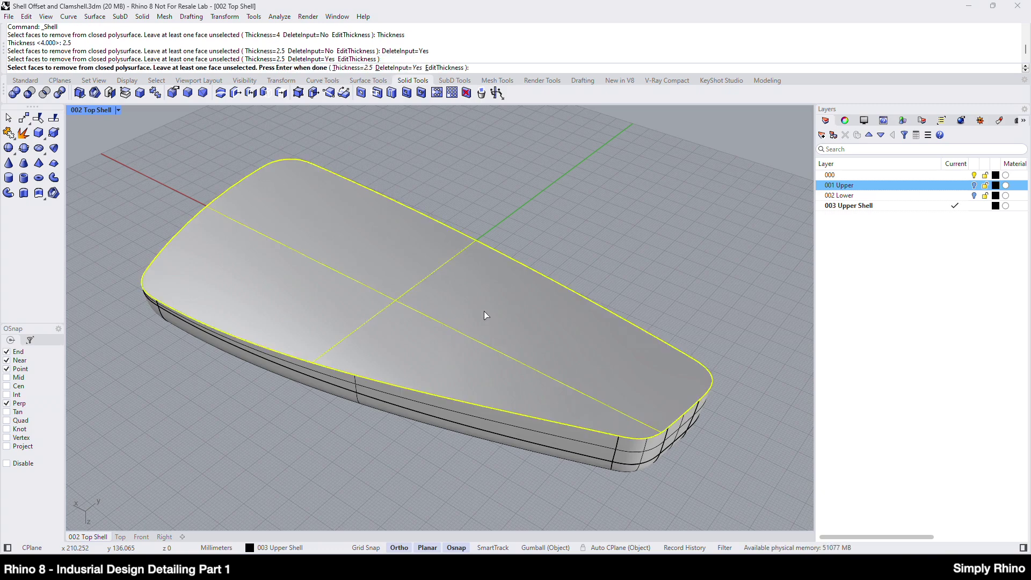
pyautogui.press('Return')
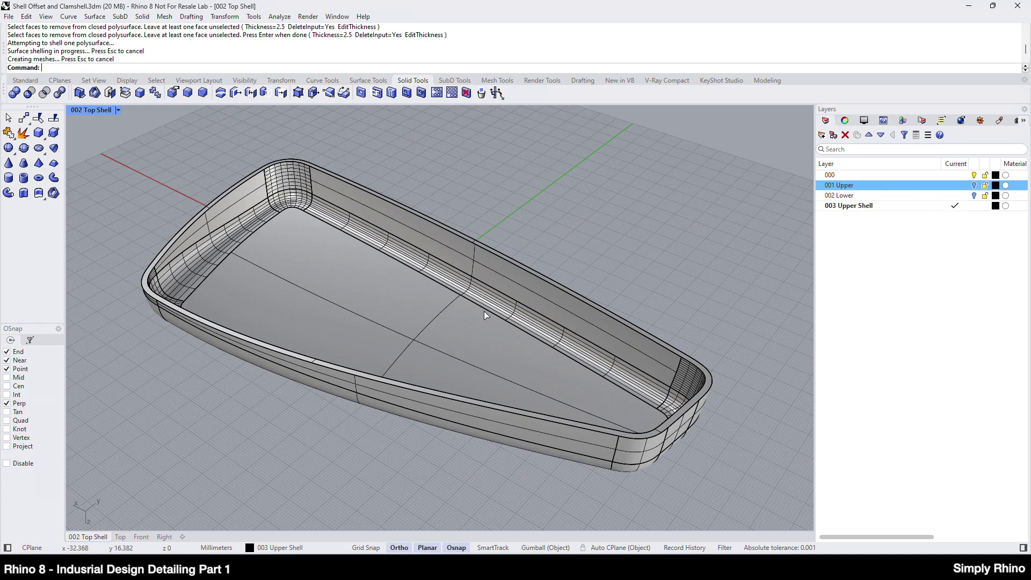
# - Check the document's absolute tolerance in the unit settings without changing it
pyautogui.moveTo(631, 412)
pyautogui.mouseDown(button='right')
pyautogui.moveTo(641, 366)
pyautogui.moveTo(624, 424)
pyautogui.mouseUp(button='right')
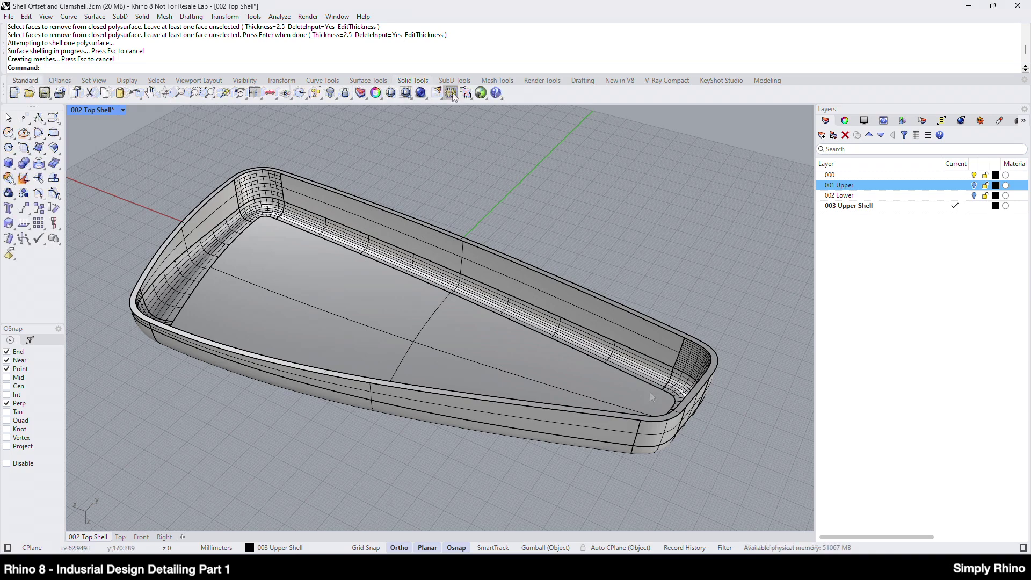
pyautogui.click(453, 94)
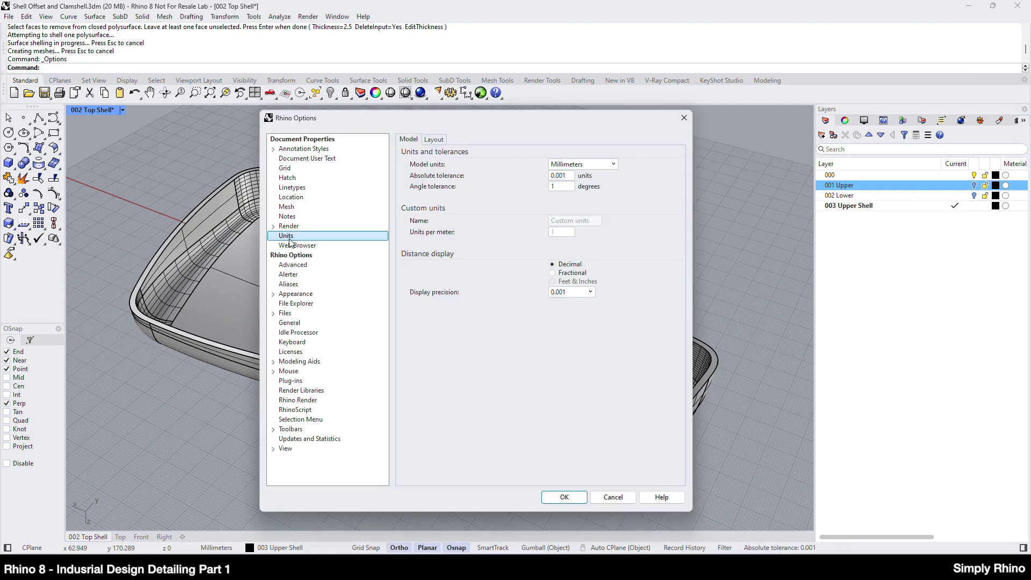
pyautogui.doubleClick(566, 176)
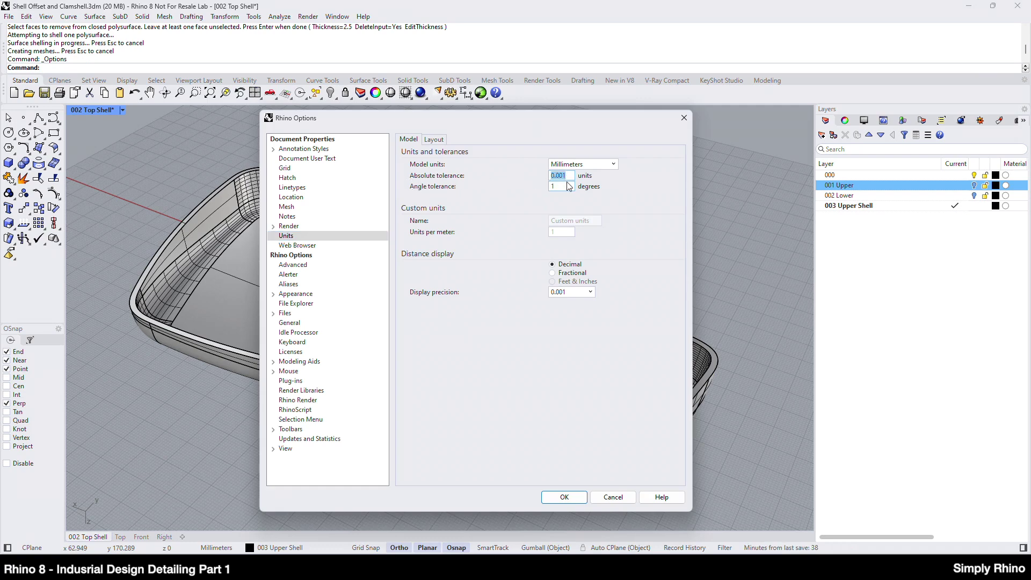
pyautogui.click(627, 502)
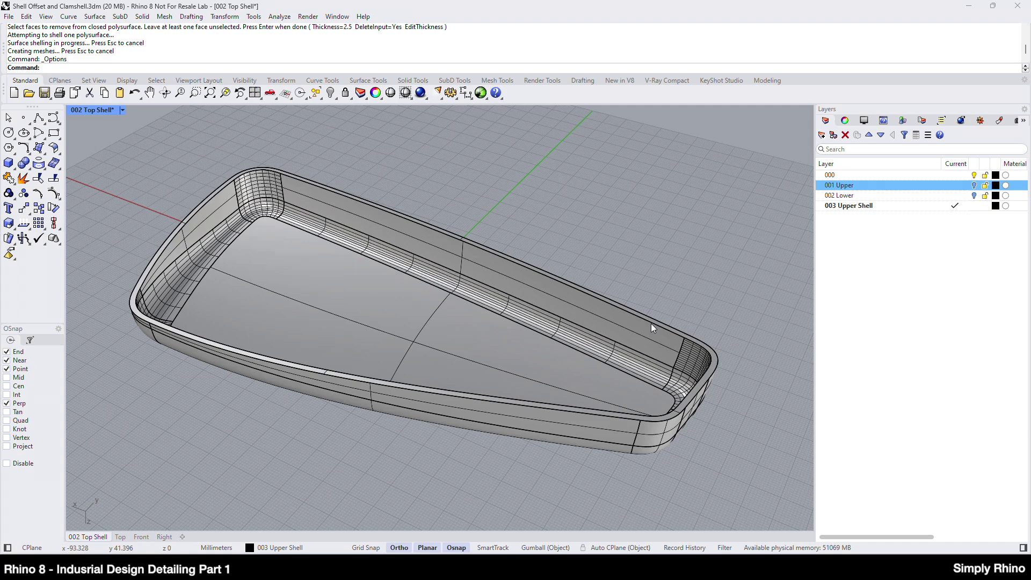
# - Undo the shell operation and turn on Record History
pyautogui.hotkey('ctrl', 'z')
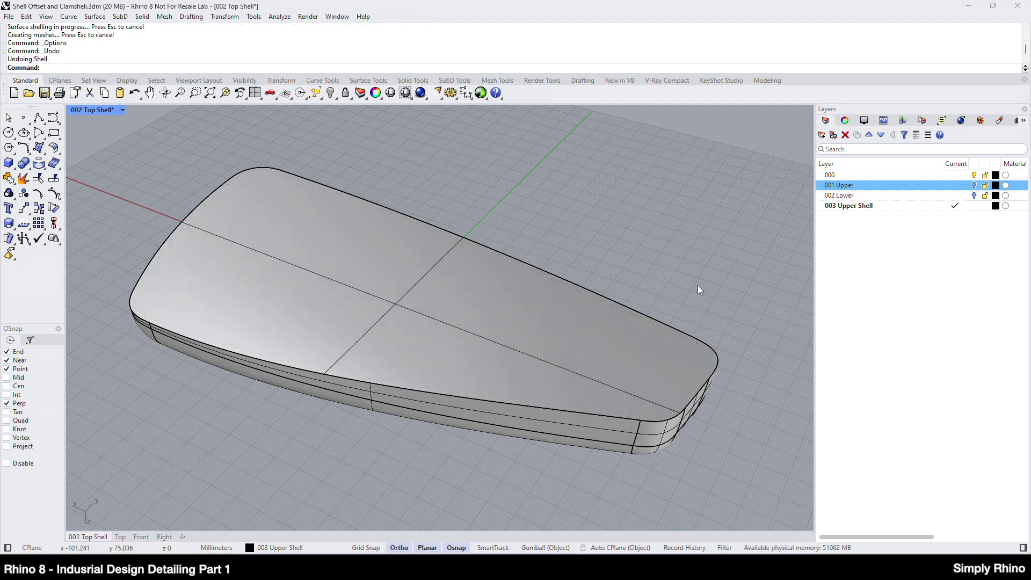
pyautogui.click(698, 549)
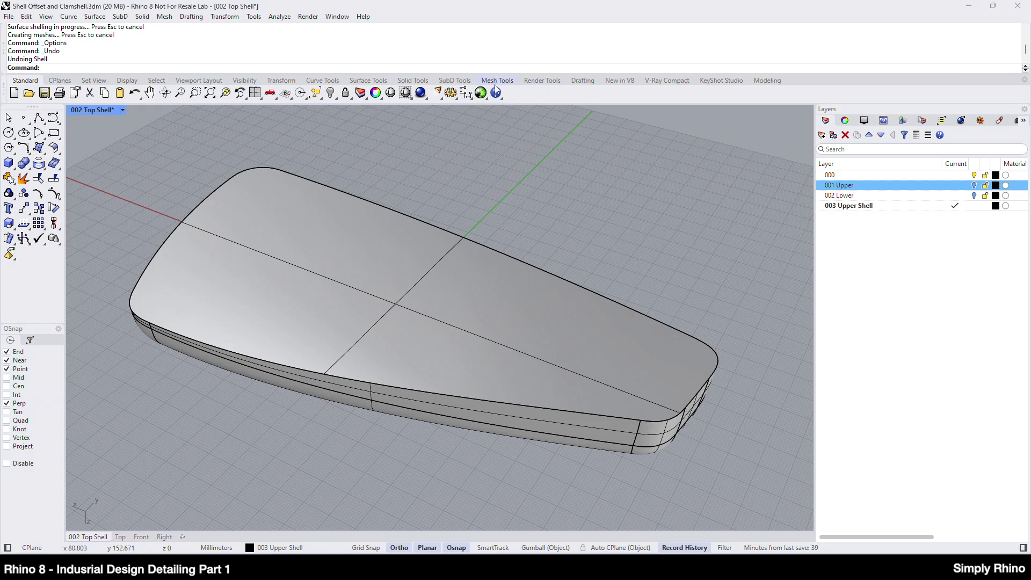
# - Shell the upper body at 2.5 mm with DeleteInput set to No, removing the large open-side face
pyautogui.click(413, 81)
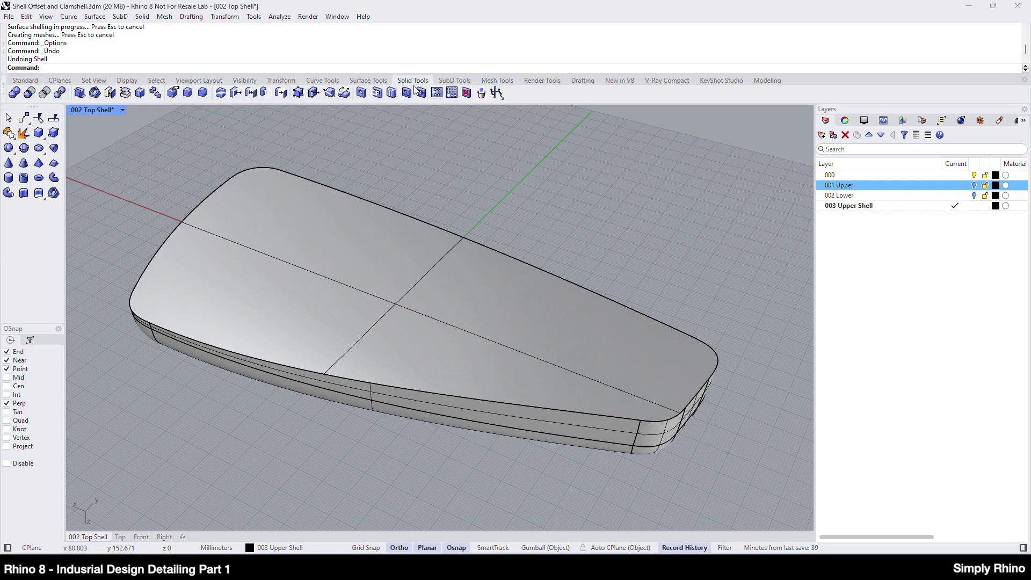
pyautogui.click(95, 93)
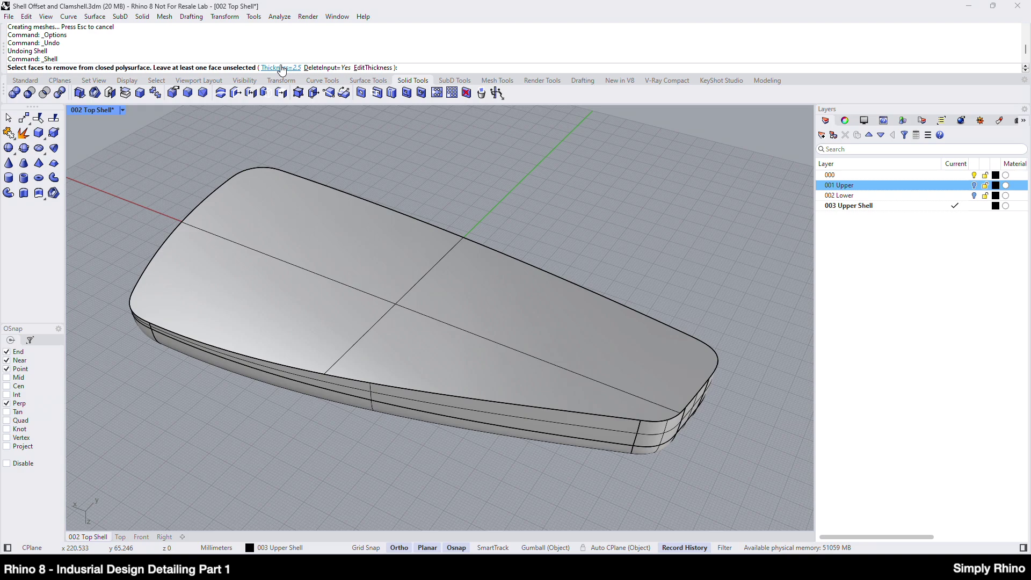
pyautogui.click(340, 68)
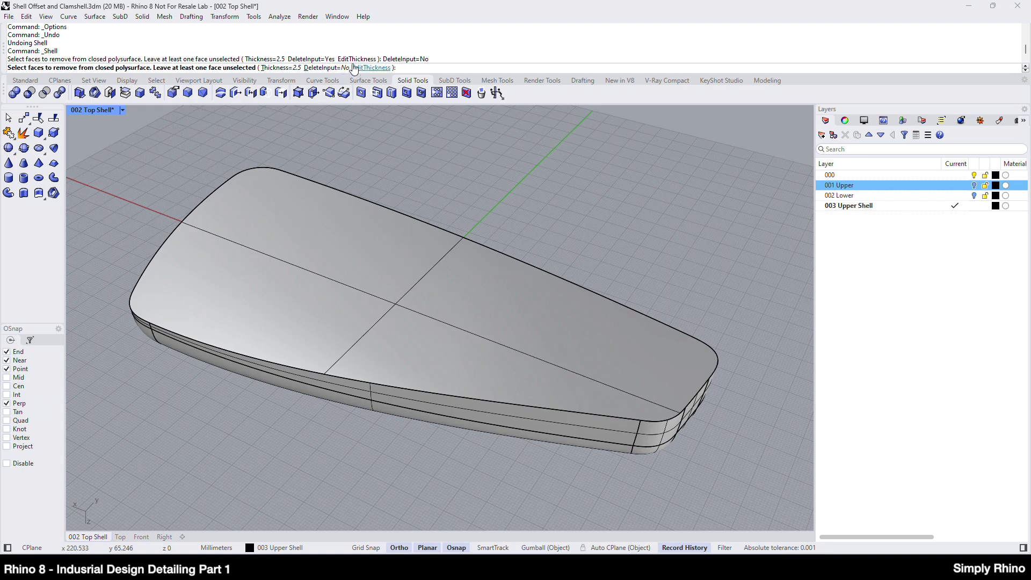
pyautogui.click(410, 295)
pyautogui.press('Return')
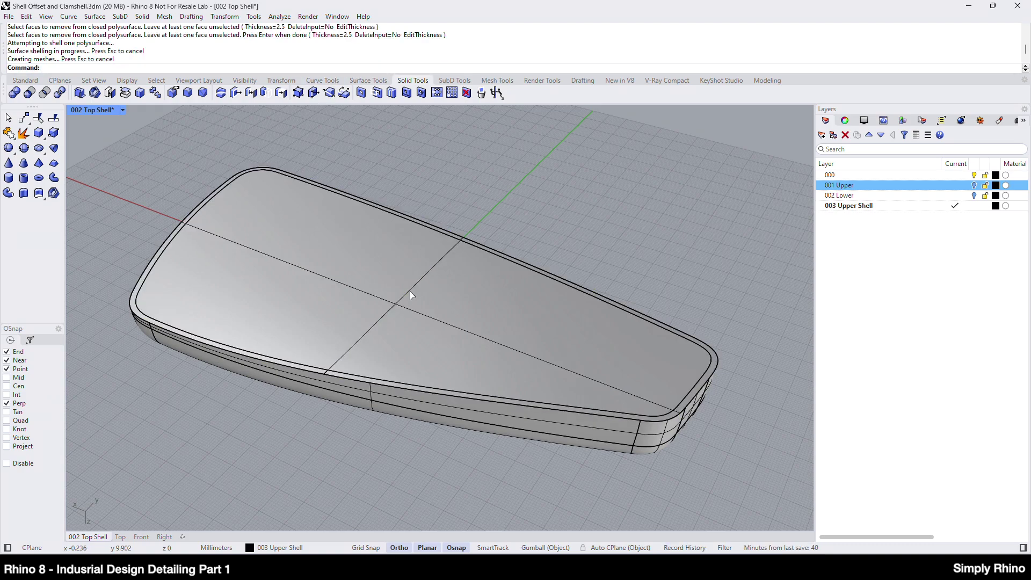
# - Select the original solid upper body and hide it, leaving the shelled copy
pyautogui.click(435, 333)
pyautogui.click(439, 321)
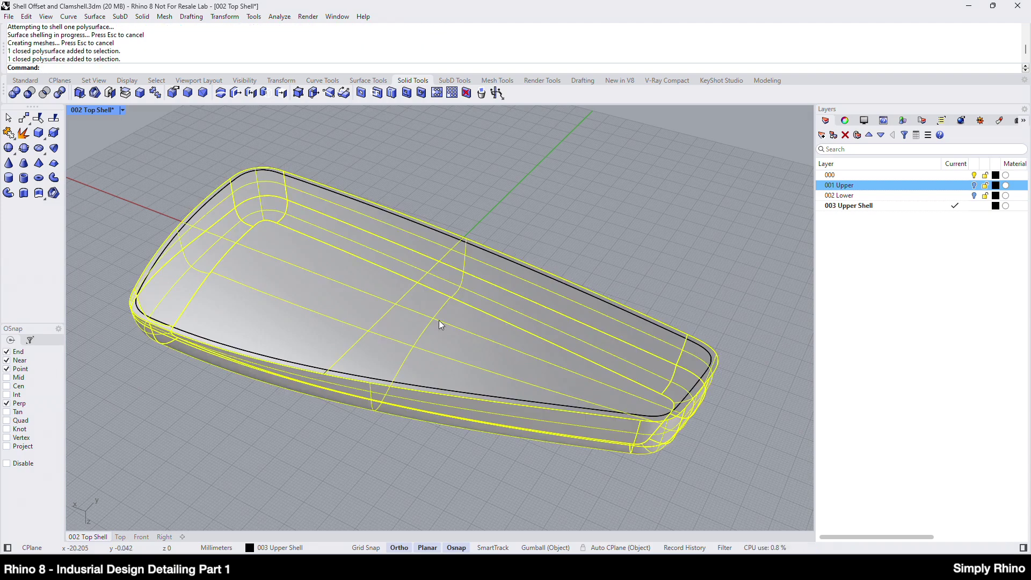
pyautogui.hotkey('ctrl', 'h')
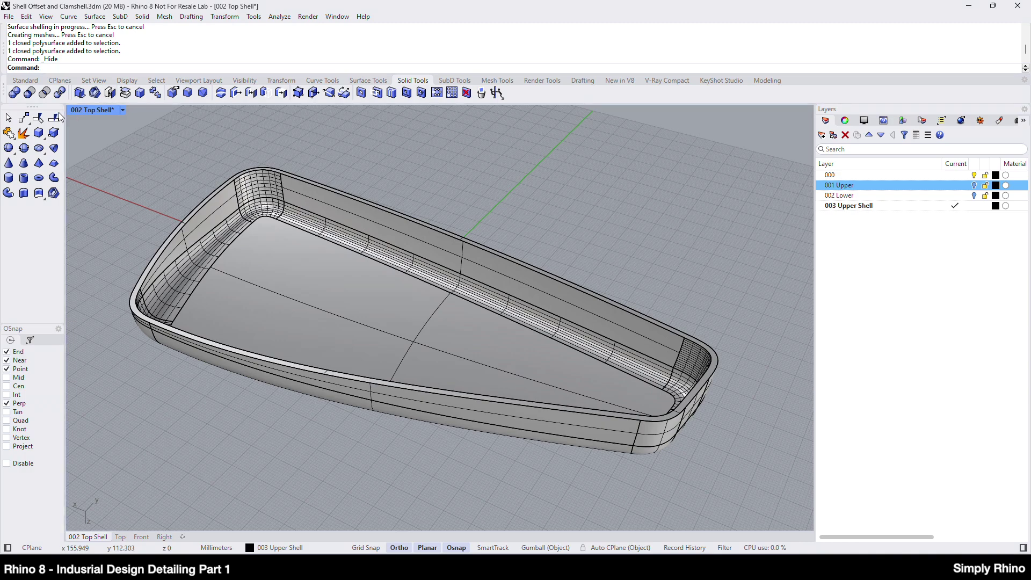
# - Edit the thickness of the history-enabled upper shell to 4 mm
pyautogui.click(95, 92)
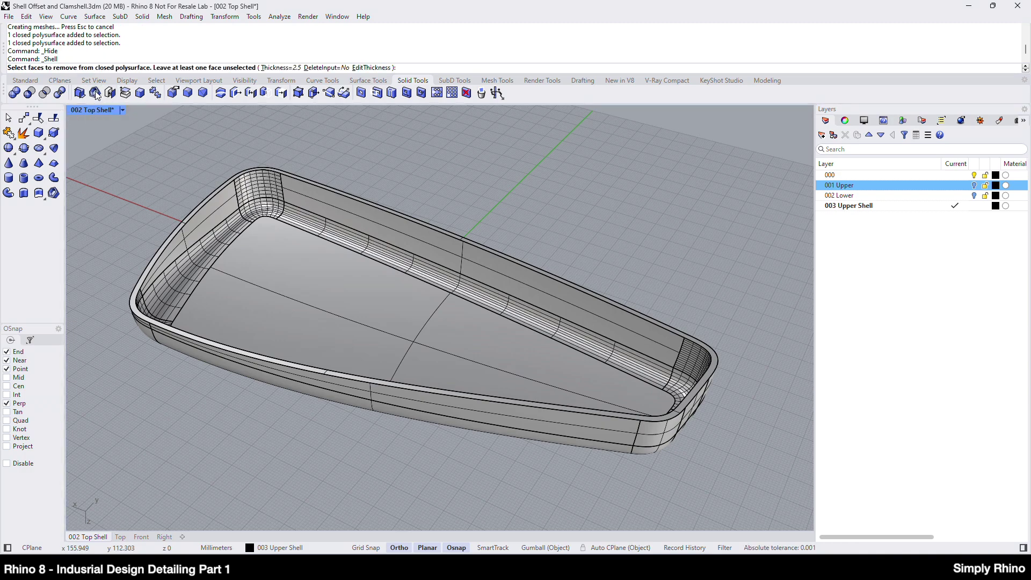
pyautogui.click(377, 68)
pyautogui.click(369, 205)
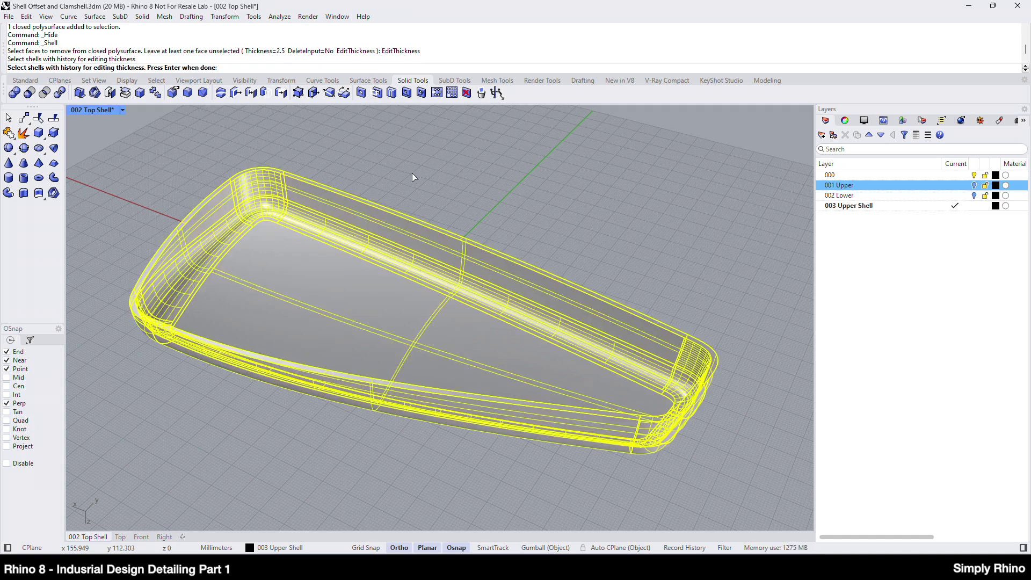
pyautogui.press('Return')
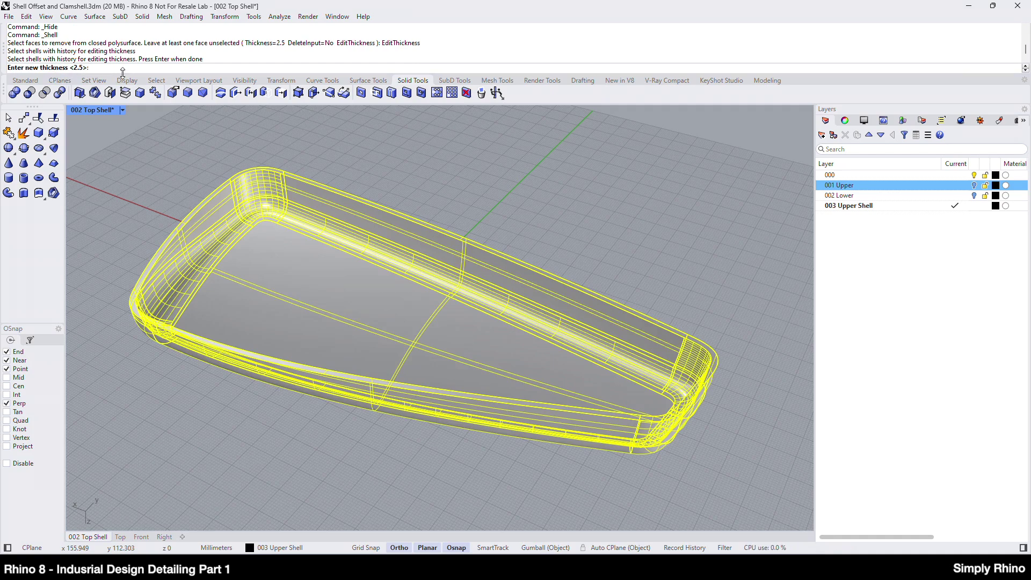
pyautogui.press('Return')
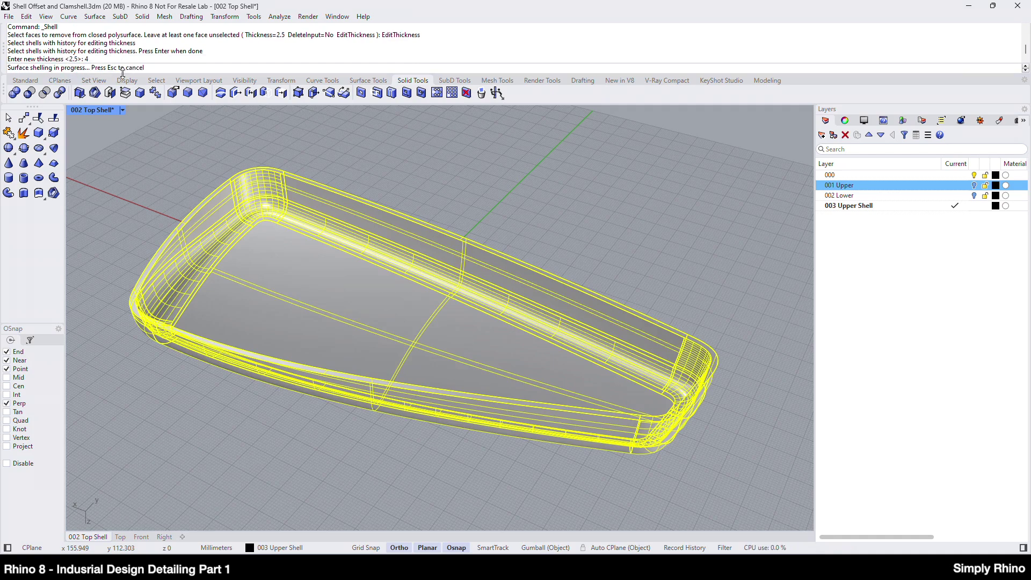
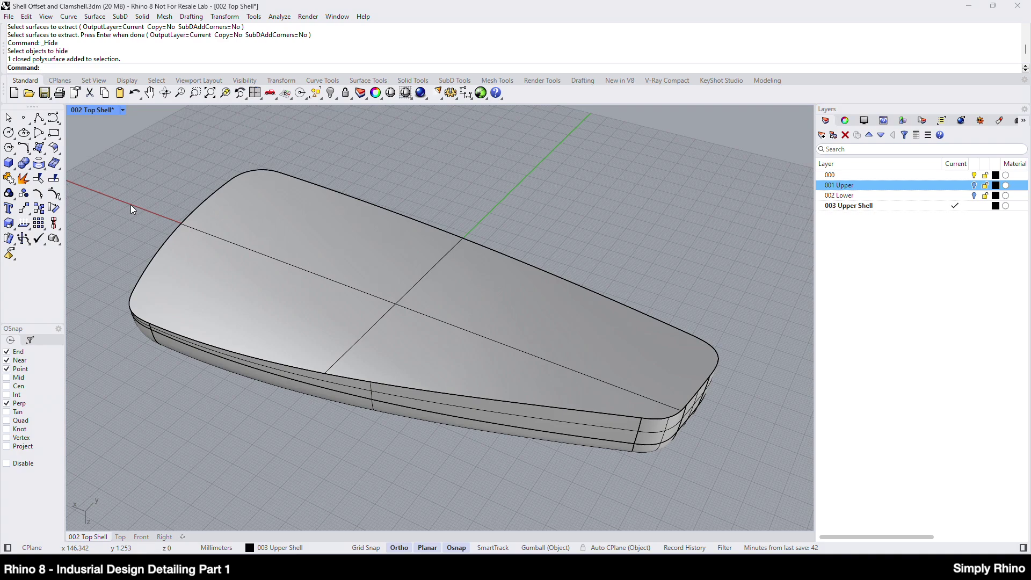
# - Extract the large open-side face from the solid upper body and hide the extracted surface
pyautogui.click(22, 180)
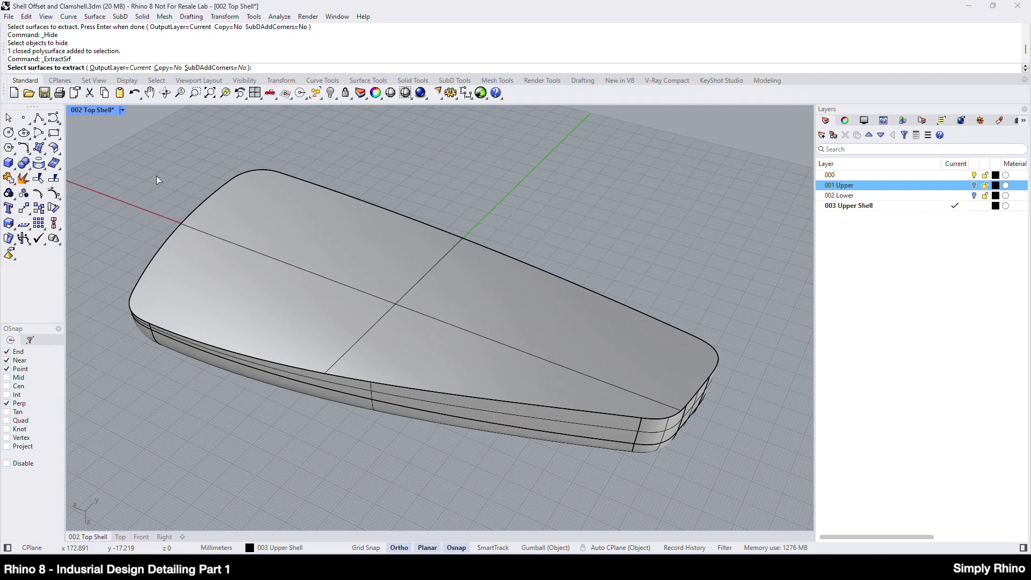
pyautogui.click(332, 270)
pyautogui.press('Return')
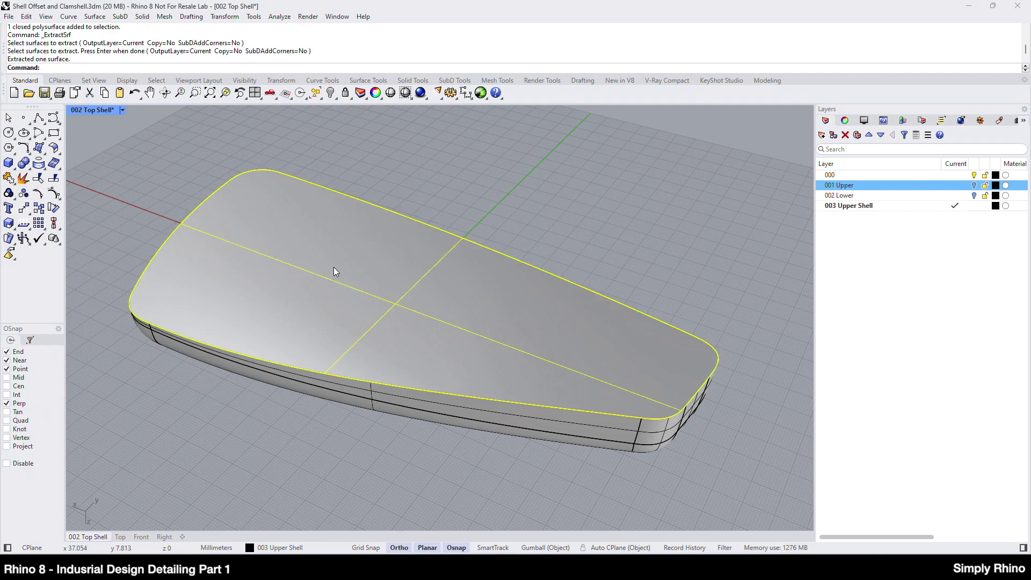
pyautogui.hotkey('ctrl', 'h')
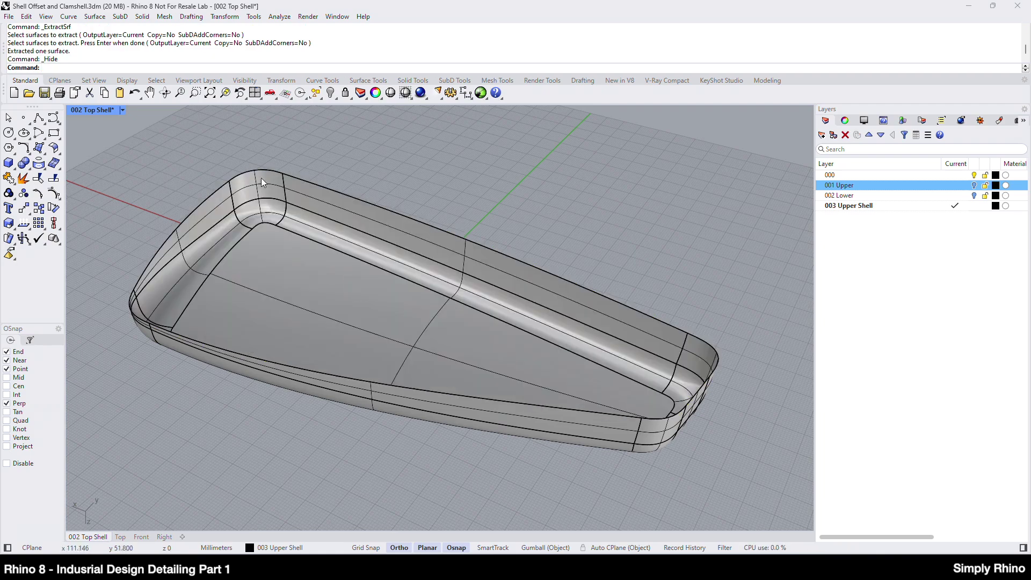
# - Offset the open upper polysurface inward by 2.5 mm with all directions flipped, Solid set to No and tolerance 0.1
pyautogui.click(95, 17)
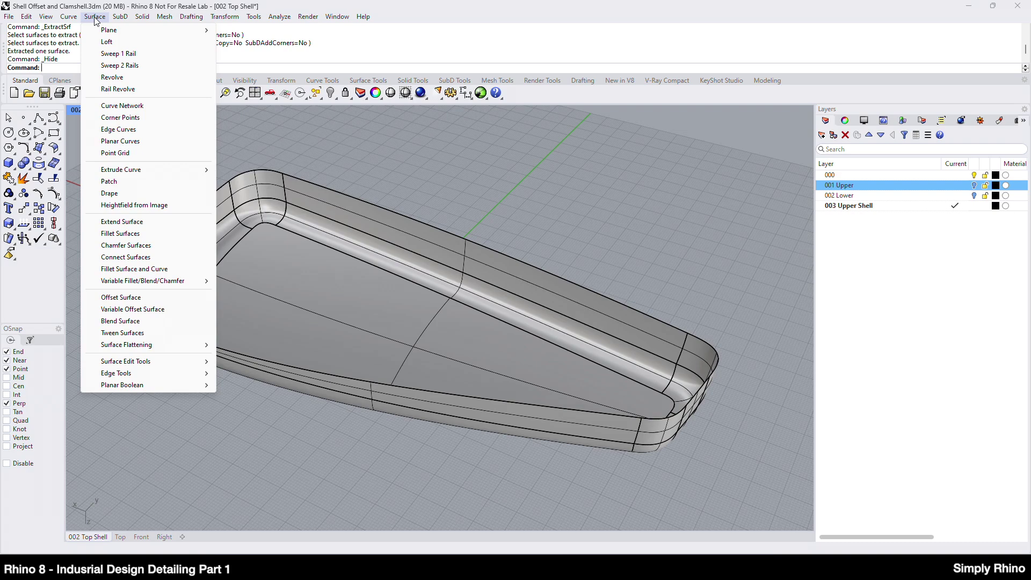
pyautogui.click(129, 298)
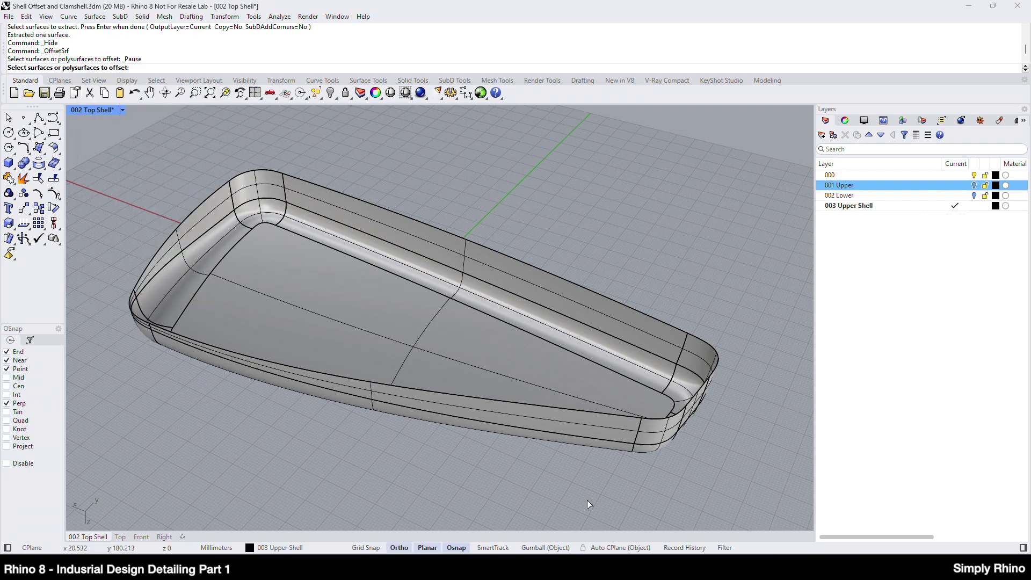
pyautogui.click(611, 336)
pyautogui.press('Return')
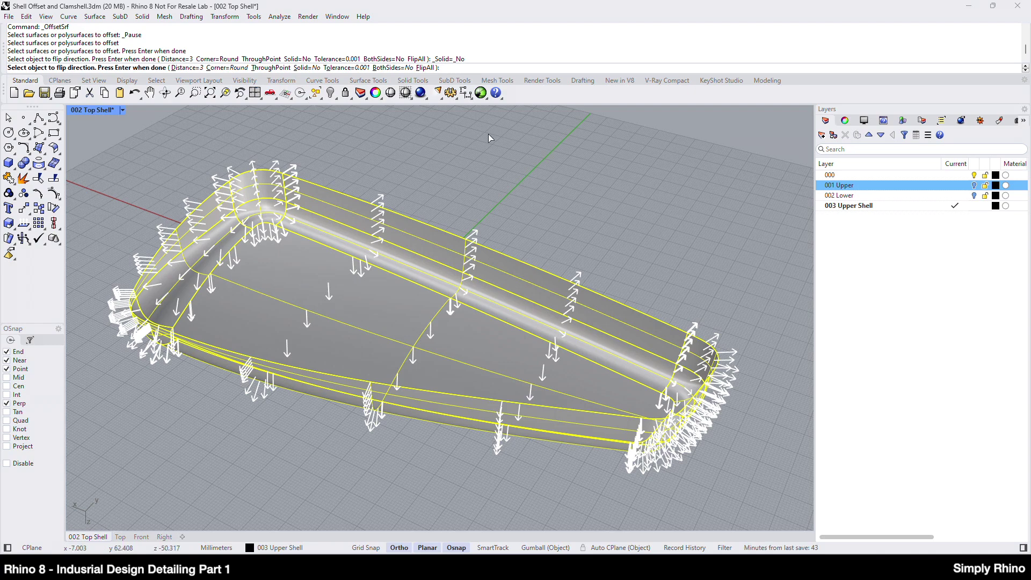
pyautogui.click(431, 68)
pyautogui.click(178, 68)
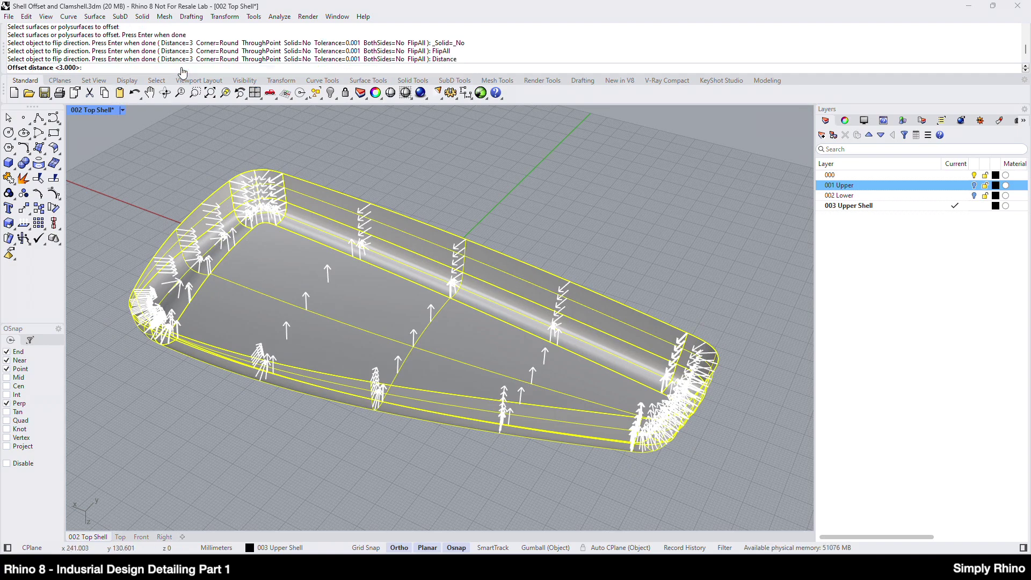
pyautogui.write('2.5')
pyautogui.press('Return')
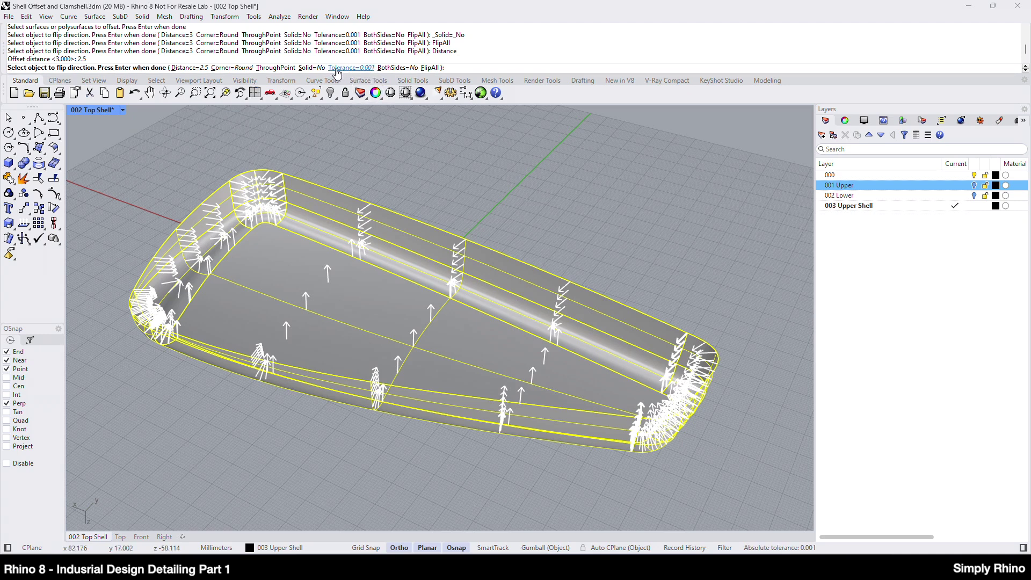
pyautogui.click(367, 68)
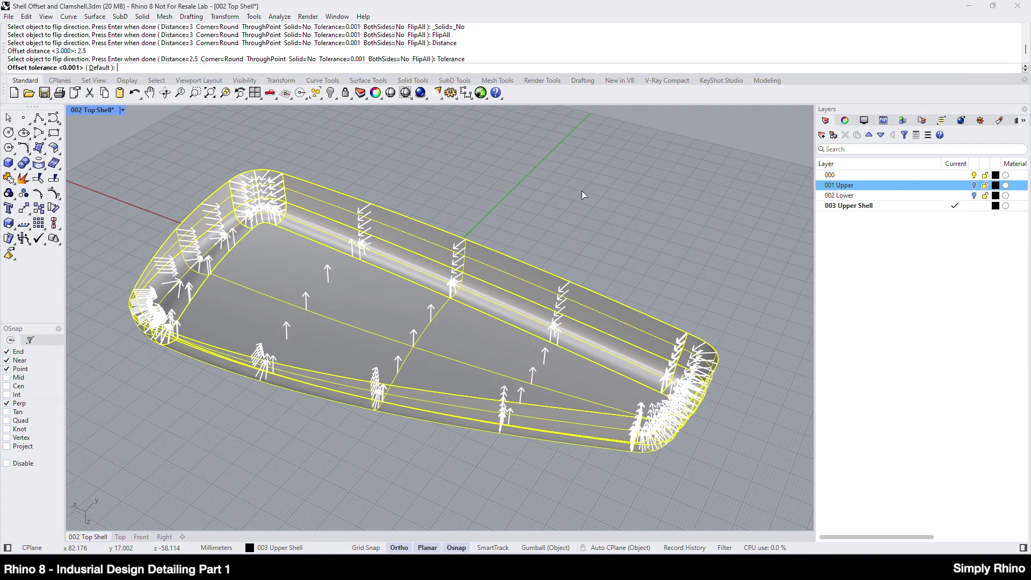
pyautogui.write('0.1')
pyautogui.press('Return')
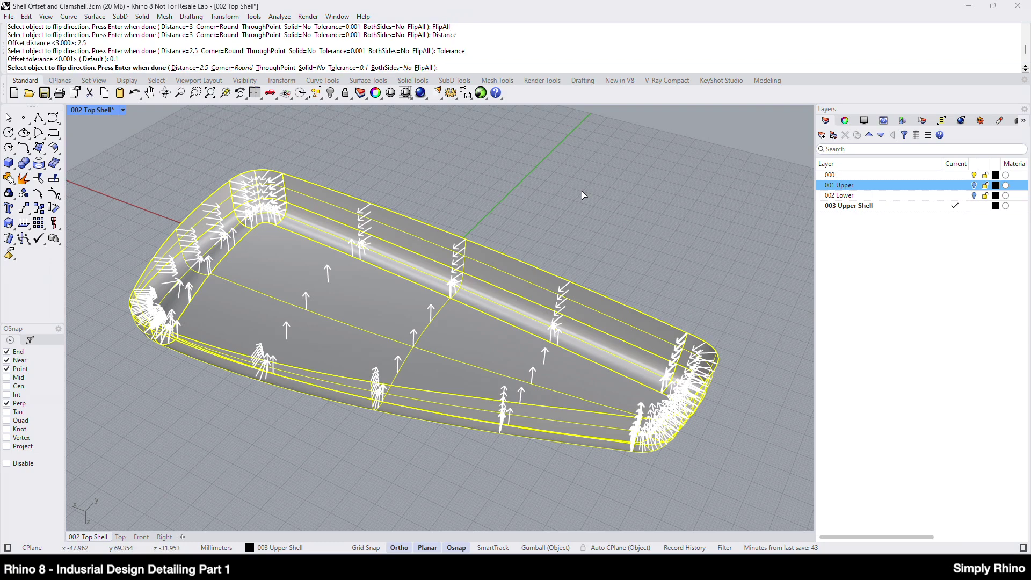
pyautogui.press('Return')
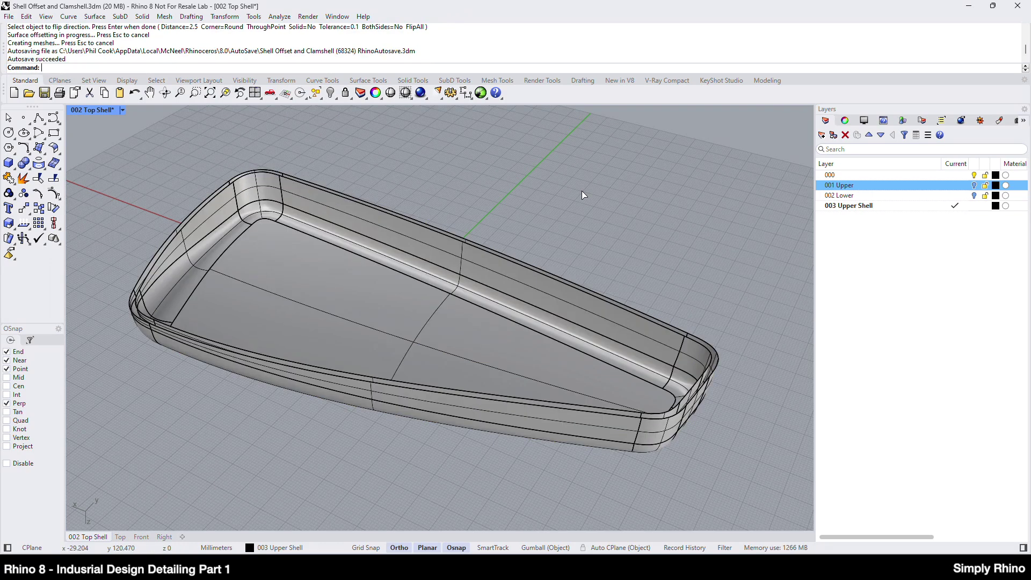
# - Show the hidden open-side surface again over the upper body and its offset
pyautogui.moveTo(527, 264); pyautogui.dragTo(505, 255, button='right')
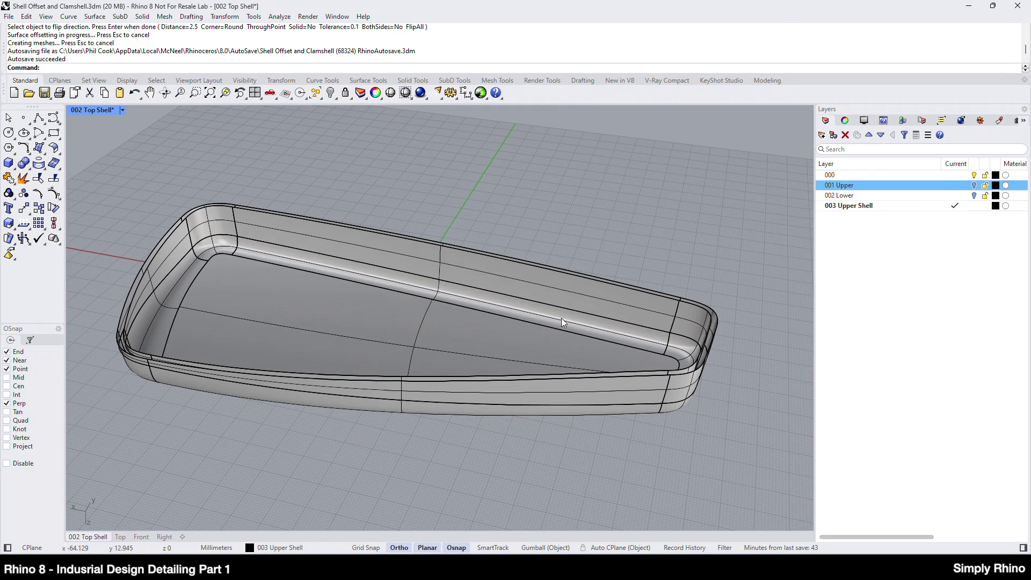
pyautogui.moveTo(562, 319)
pyautogui.mouseDown(button='right')
pyautogui.moveTo(552, 337)
pyautogui.moveTo(571, 334)
pyautogui.mouseUp(button='right')
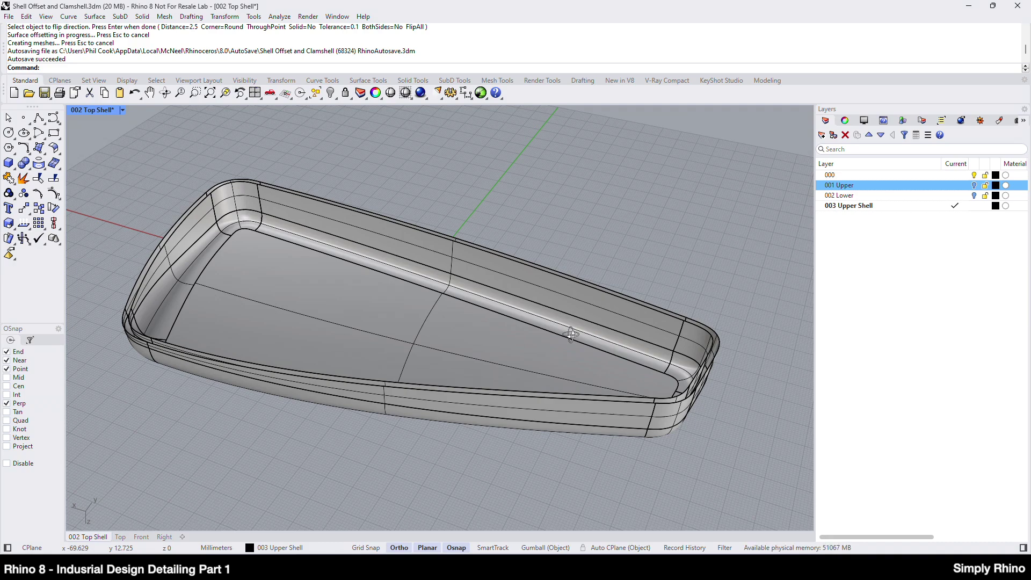
pyautogui.scroll(6, 571, 334)
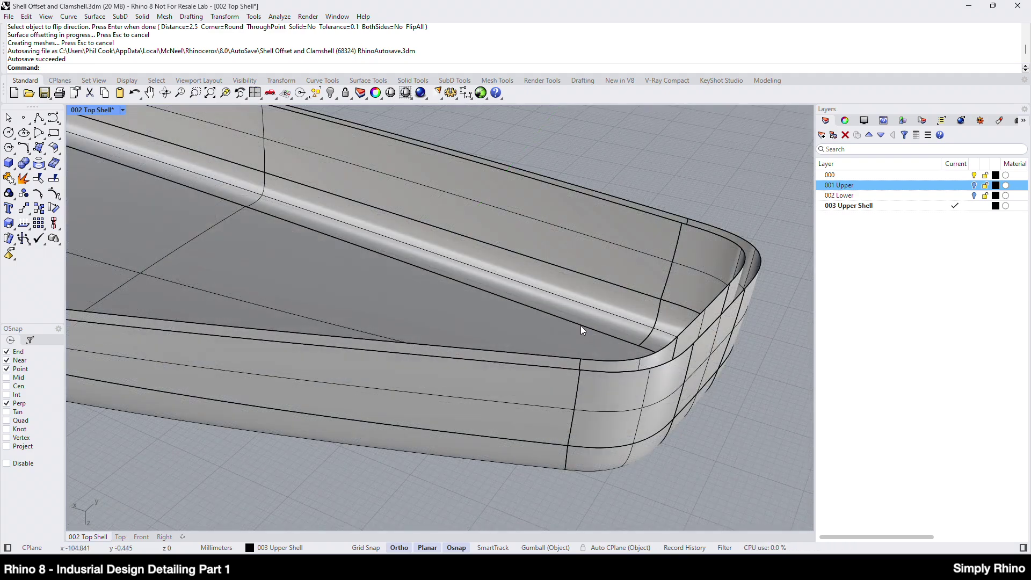
pyautogui.hotkey('ctrl', 'alt', 'h')
pyautogui.scroll(3, 581, 326)
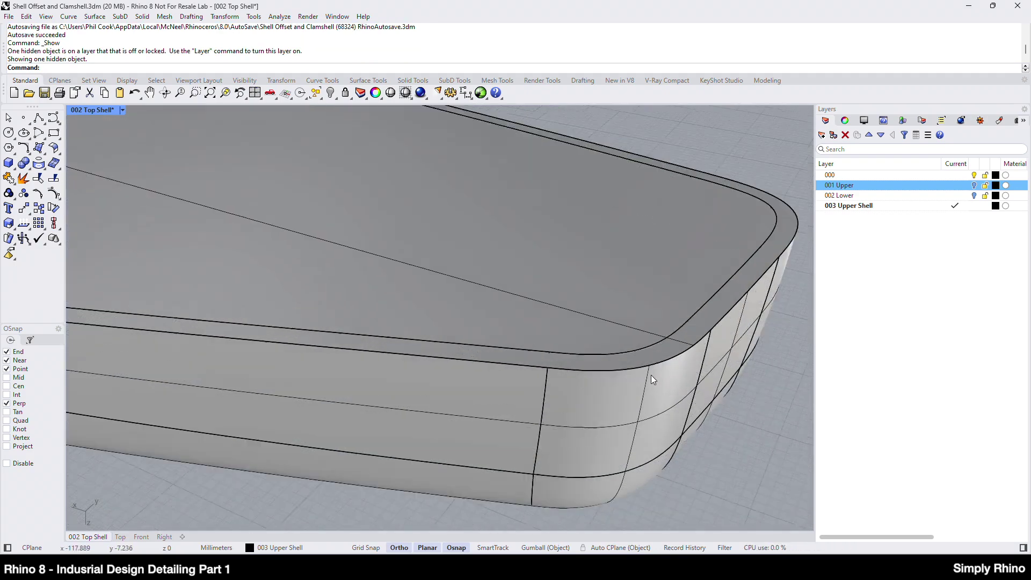
# - Create the intersection curve between the inner offset polysurface and the open-side surface
pyautogui.scroll(4, 603, 321)
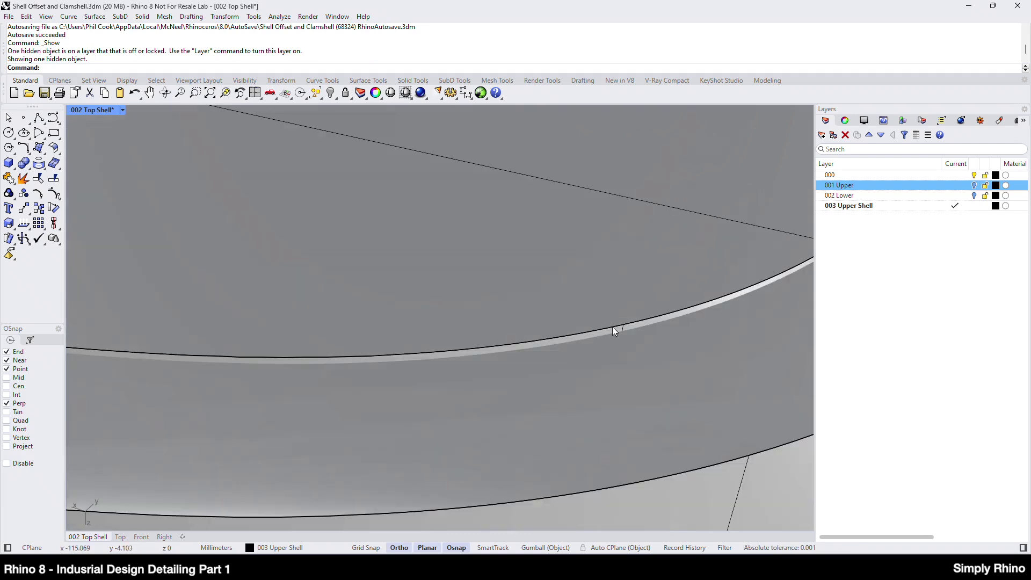
pyautogui.click(613, 327)
pyautogui.moveTo(608, 330); pyautogui.dragTo(623, 346, button='right')
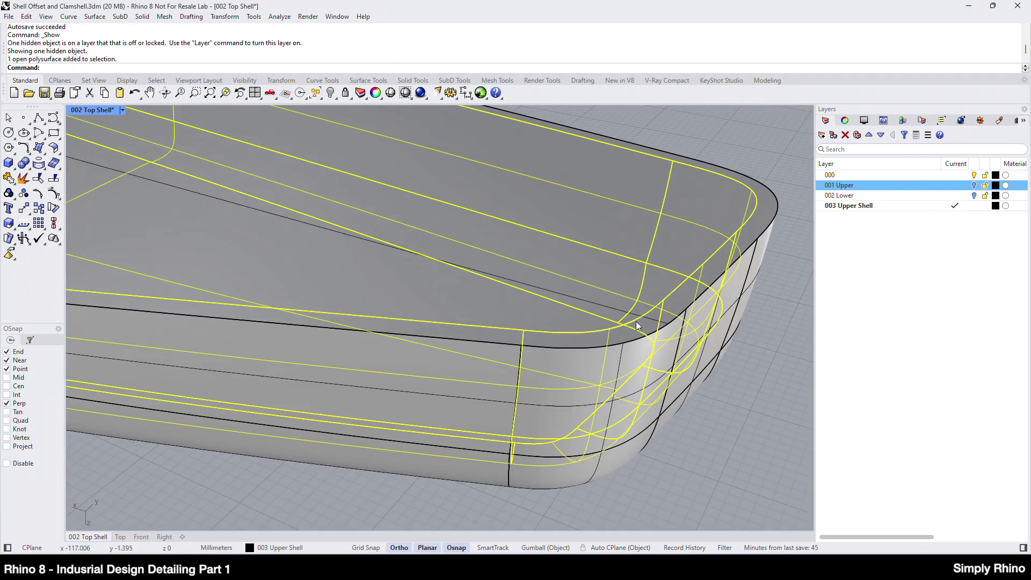
pyautogui.click(608, 275)
pyautogui.scroll(-6, 638, 316)
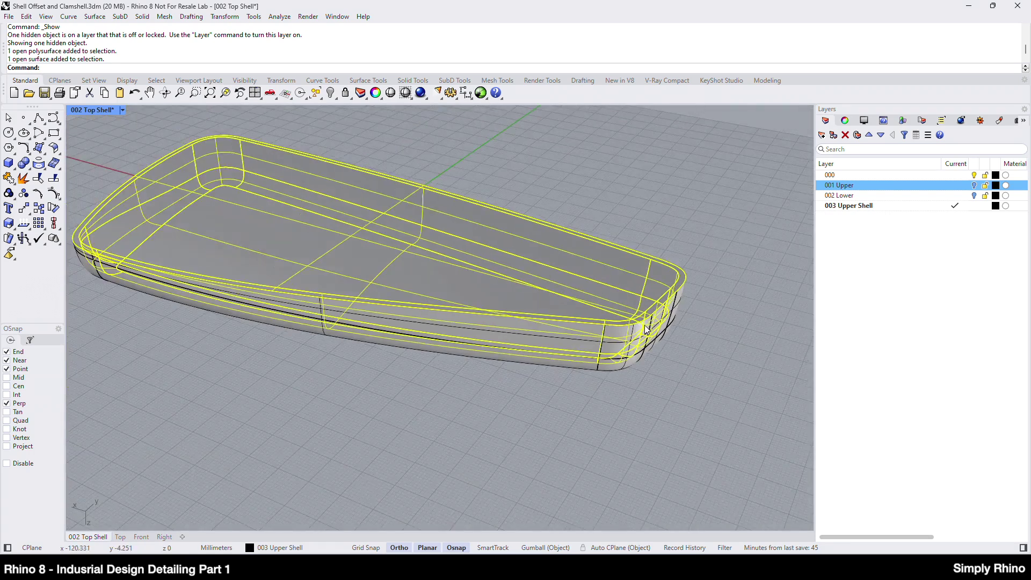
pyautogui.moveTo(638, 316); pyautogui.dragTo(650, 312, button='right')
pyautogui.scroll(2, 618, 279)
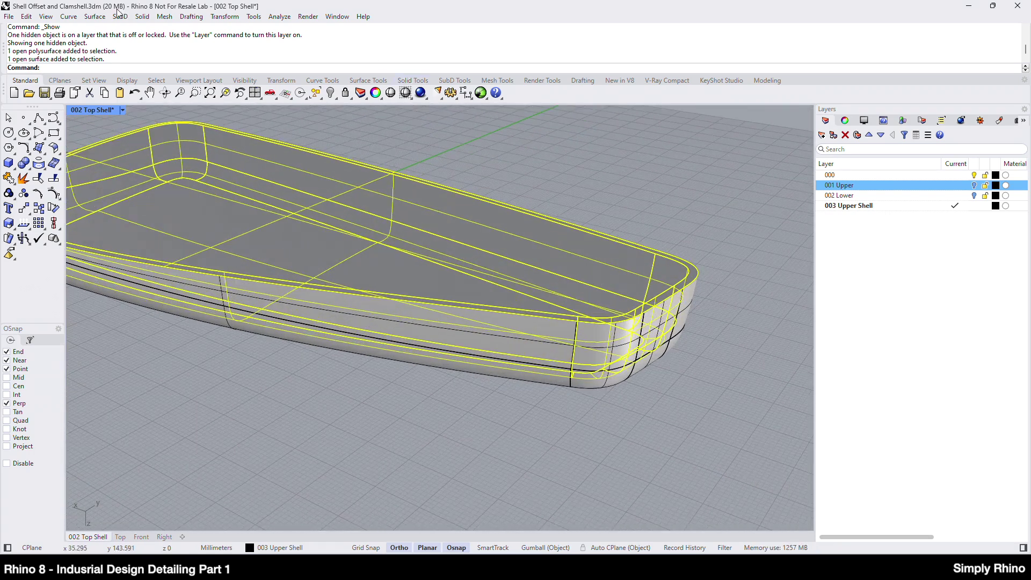
pyautogui.click(68, 16)
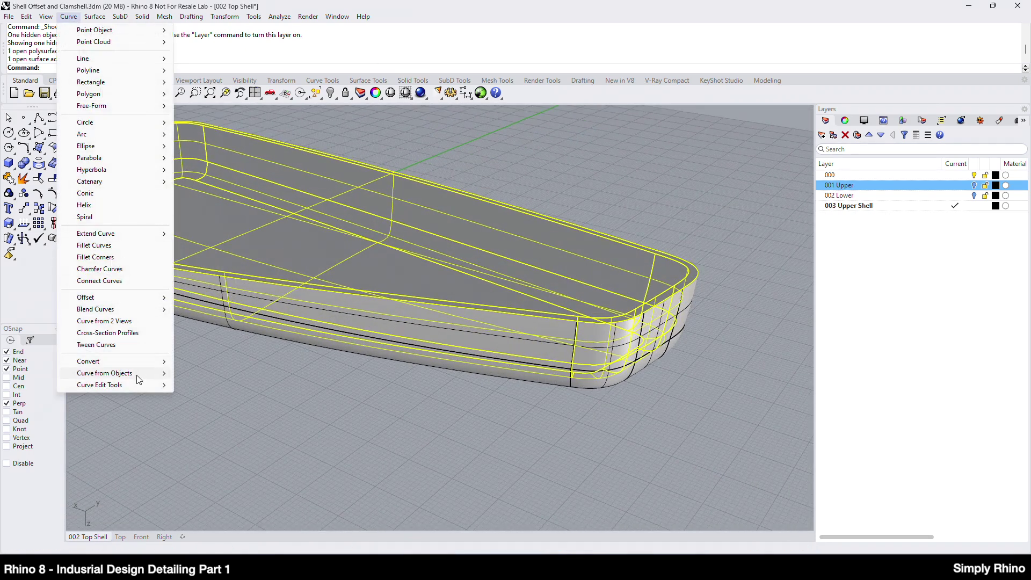
pyautogui.moveTo(138, 373)
pyautogui.click(215, 168)
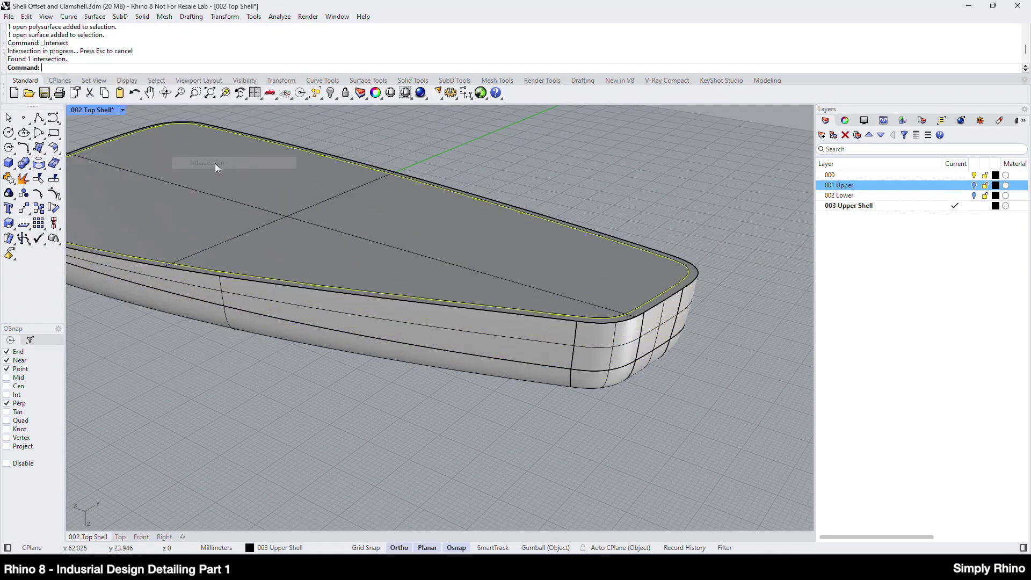
# - Trim the protruding offset edge and the inner area of the open-side surface with the intersection curve, and delete the curve
pyautogui.scroll(8, 597, 358)
pyautogui.scroll(4, 633, 316)
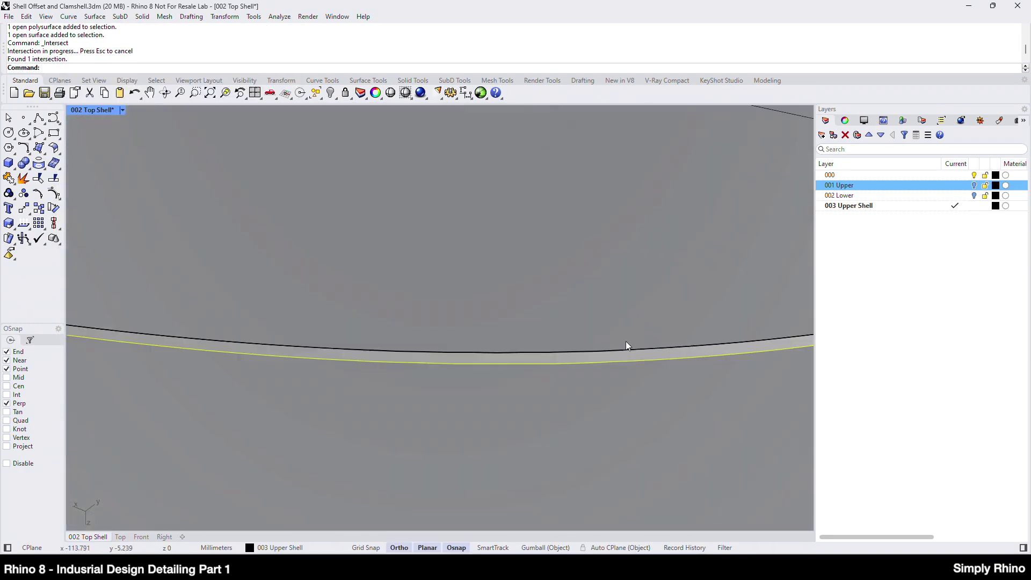
pyautogui.click(42, 182)
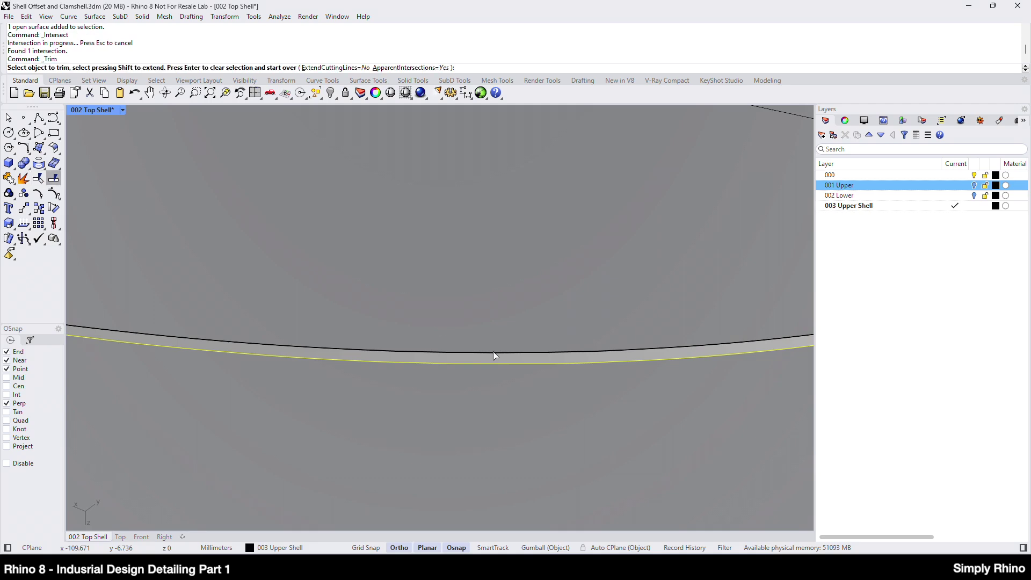
pyautogui.click(494, 353)
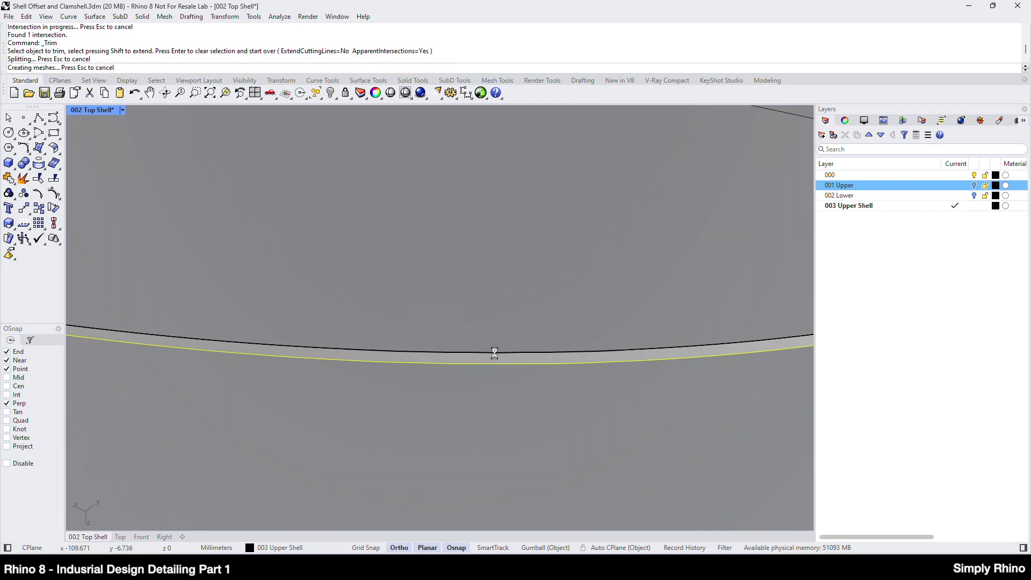
pyautogui.click(524, 304)
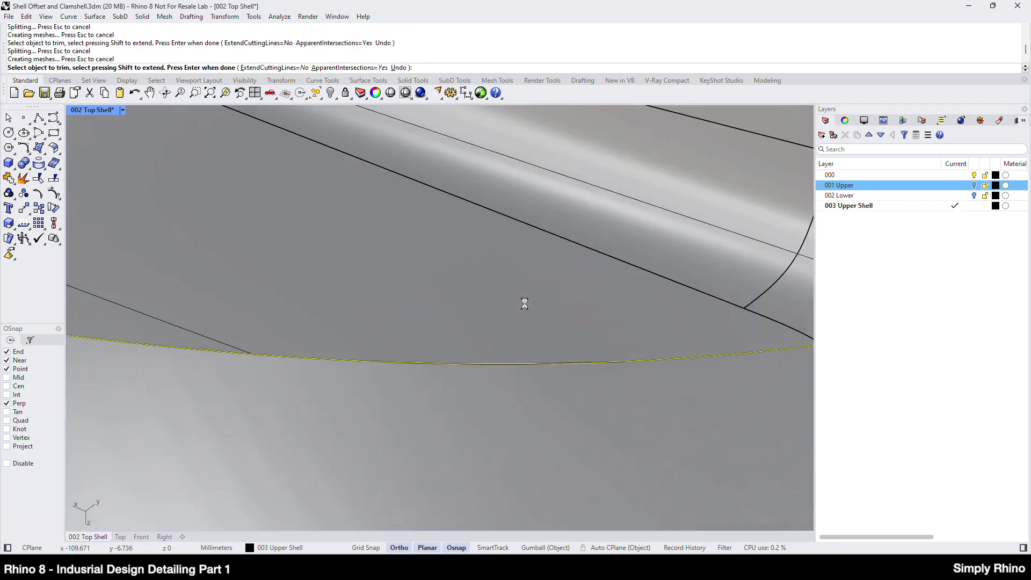
pyautogui.scroll(5, 520, 342)
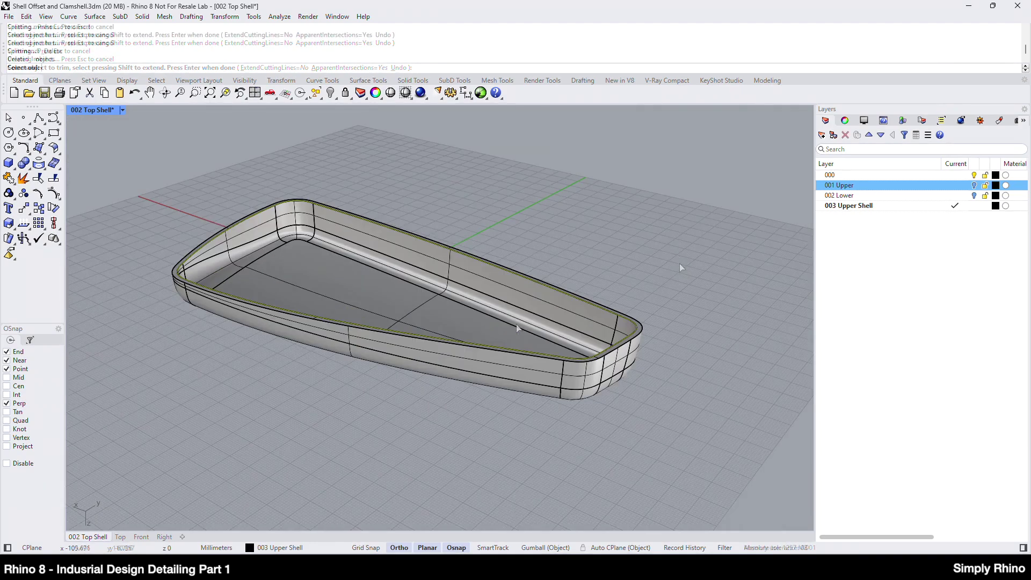
pyautogui.press('Return')
pyautogui.press('Delete')
# - Join the outer body, inner offset and rim surface into one closed polysurface
pyautogui.moveTo(603, 311); pyautogui.dragTo(583, 306, button='right')
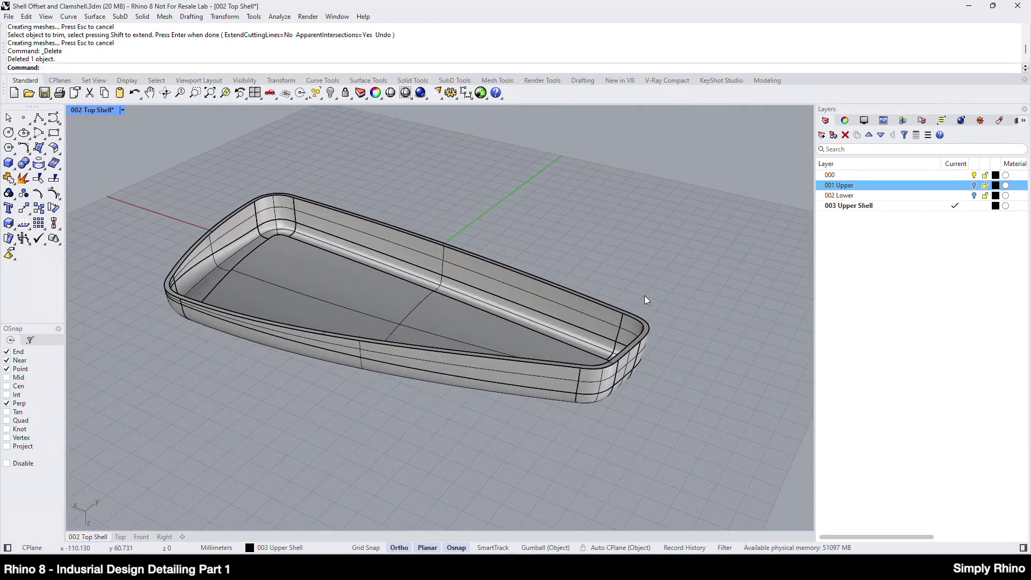
pyautogui.hotkey('ctrl', 'a')
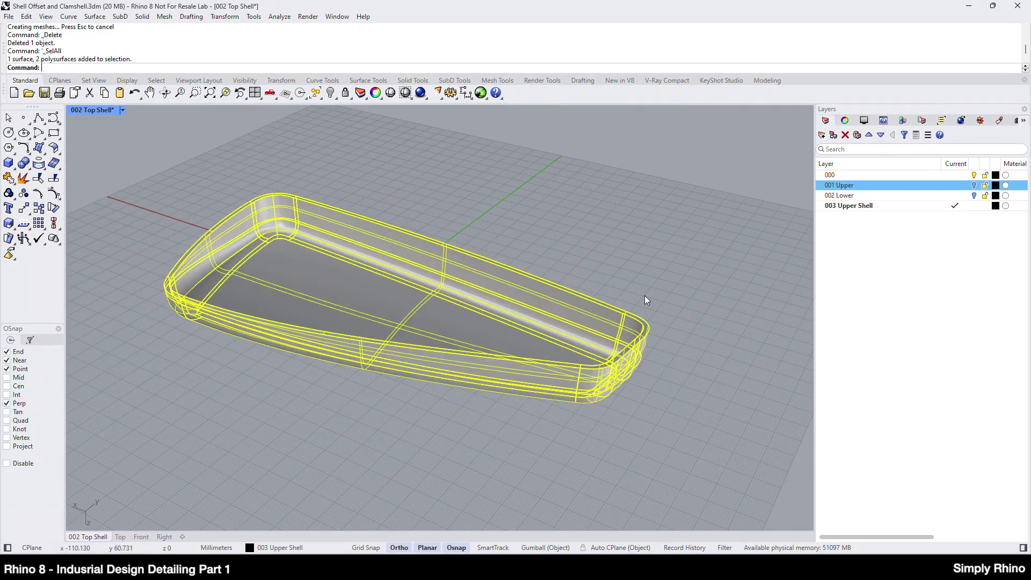
pyautogui.click(8, 179)
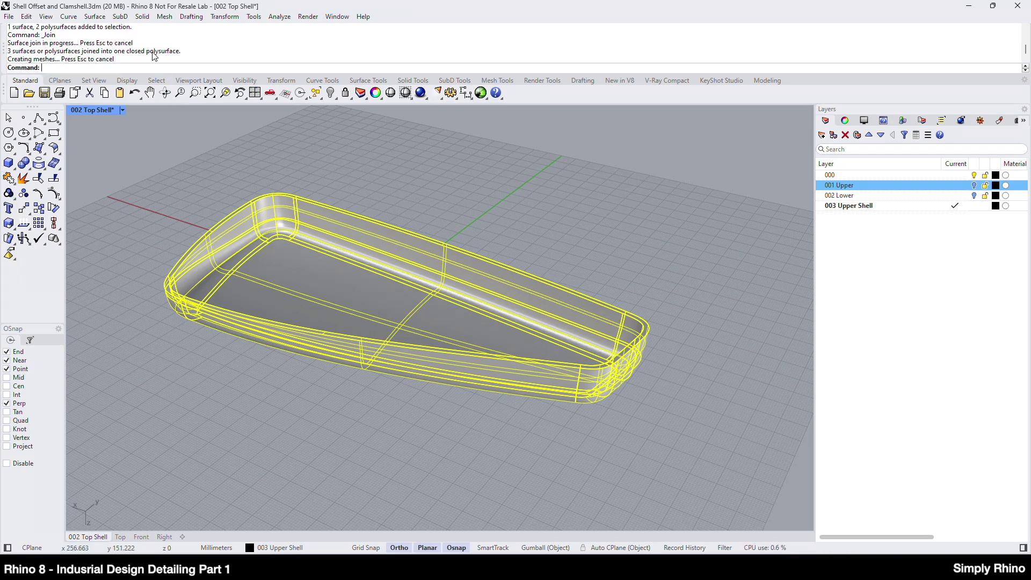
pyautogui.press('Escape')
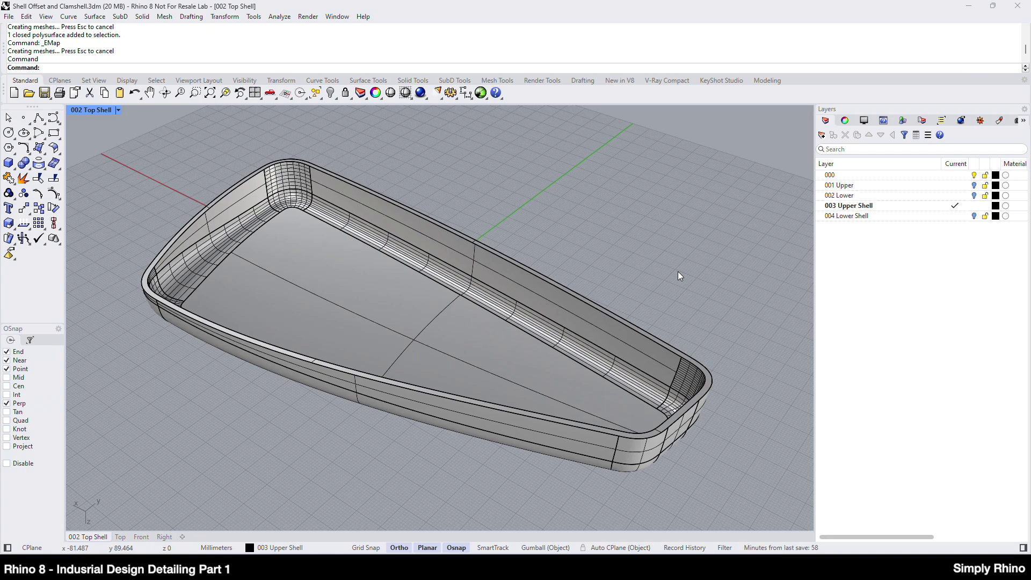
# - Turn on the 004 Lower Shell layer and show both shells in a maximized Right view in Shaded display mode
pyautogui.click(974, 216)
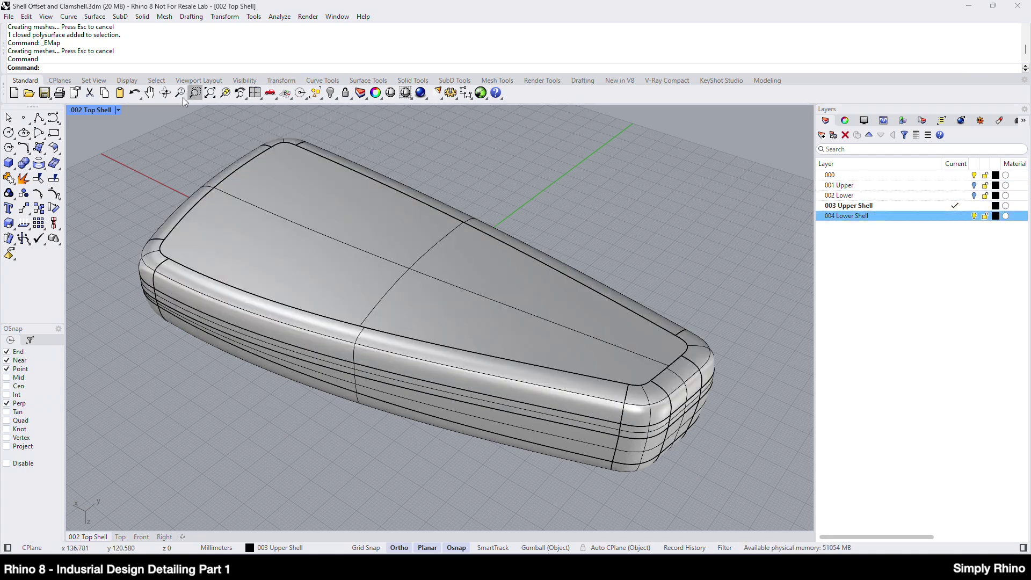
pyautogui.doubleClick(100, 110)
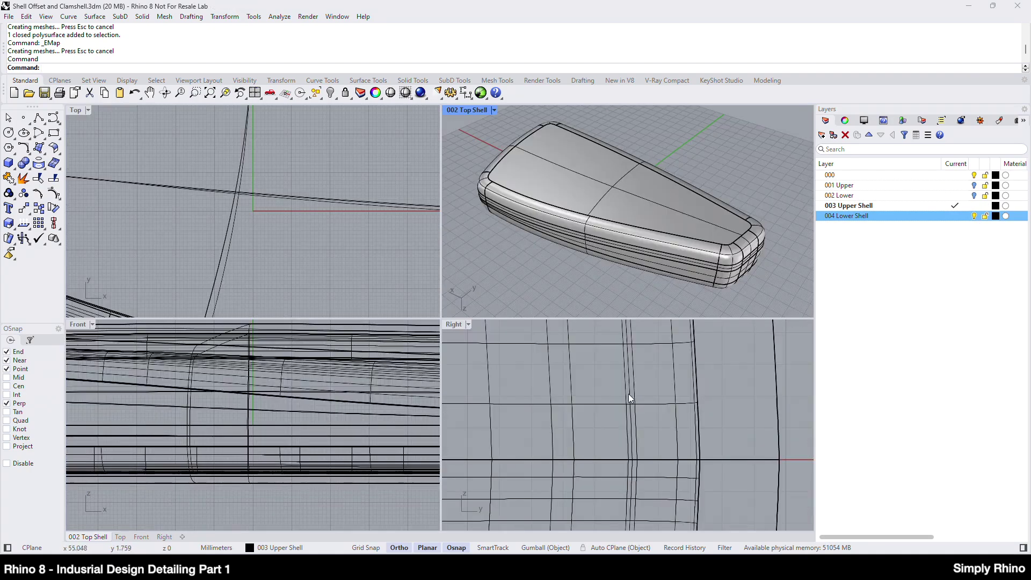
pyautogui.doubleClick(457, 327)
pyautogui.scroll(-10, 456, 326)
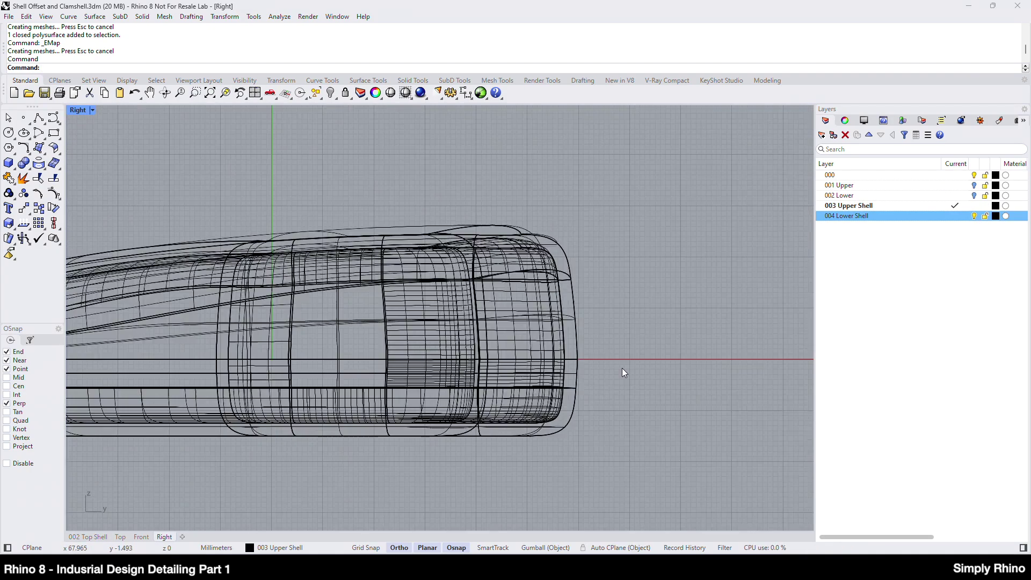
pyautogui.scroll(5, 239, 363)
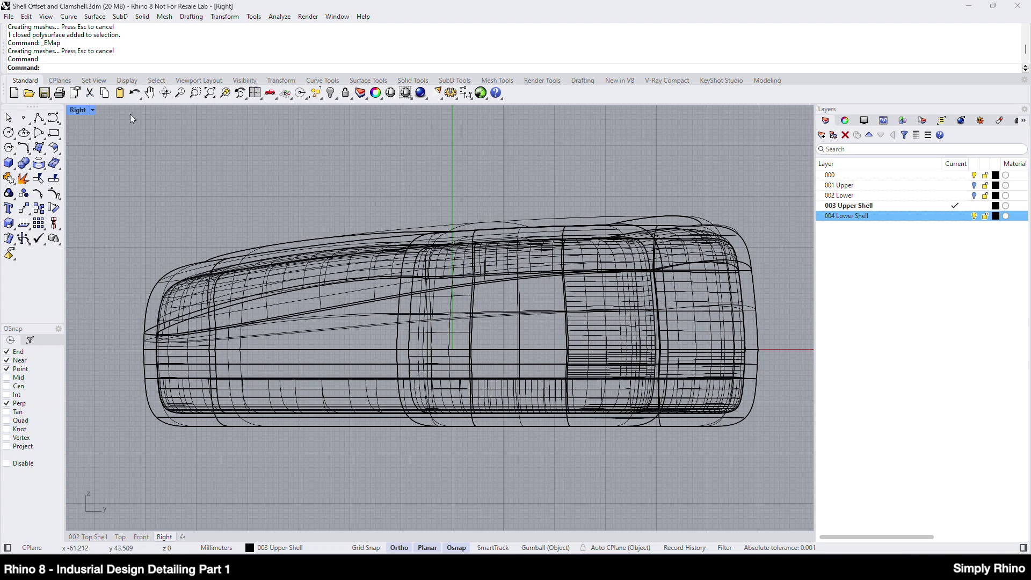
pyautogui.click(92, 111)
pyautogui.click(127, 153)
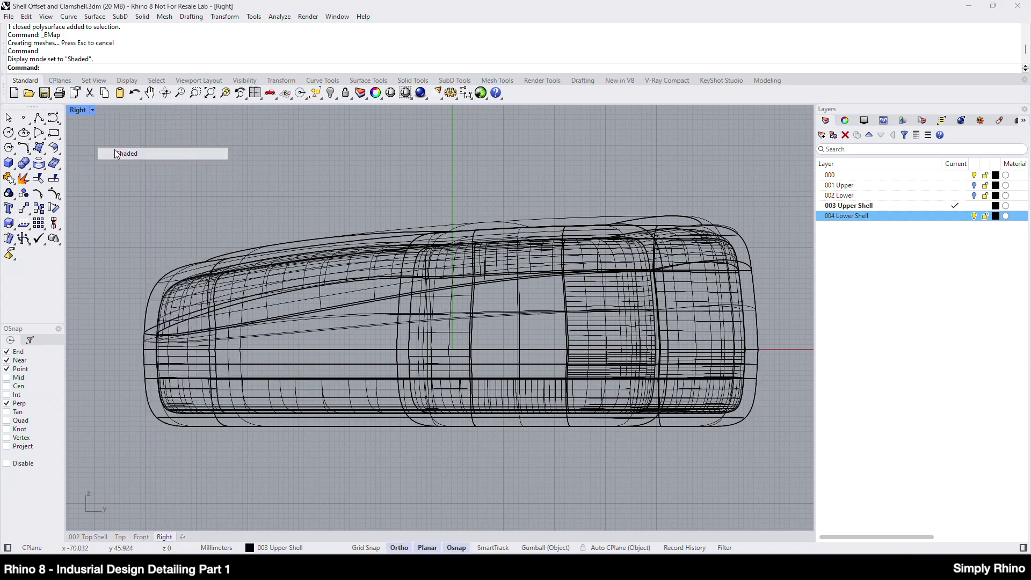
# - Select the upper shell and then the lower shell to examine where the two halves meet
pyautogui.scroll(-2, 317, 359)
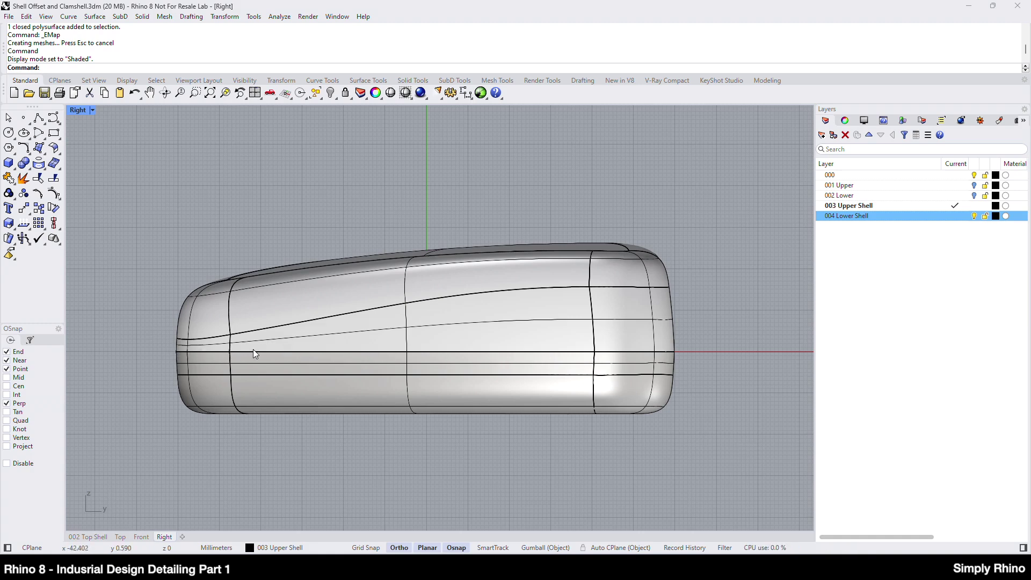
pyautogui.click(665, 324)
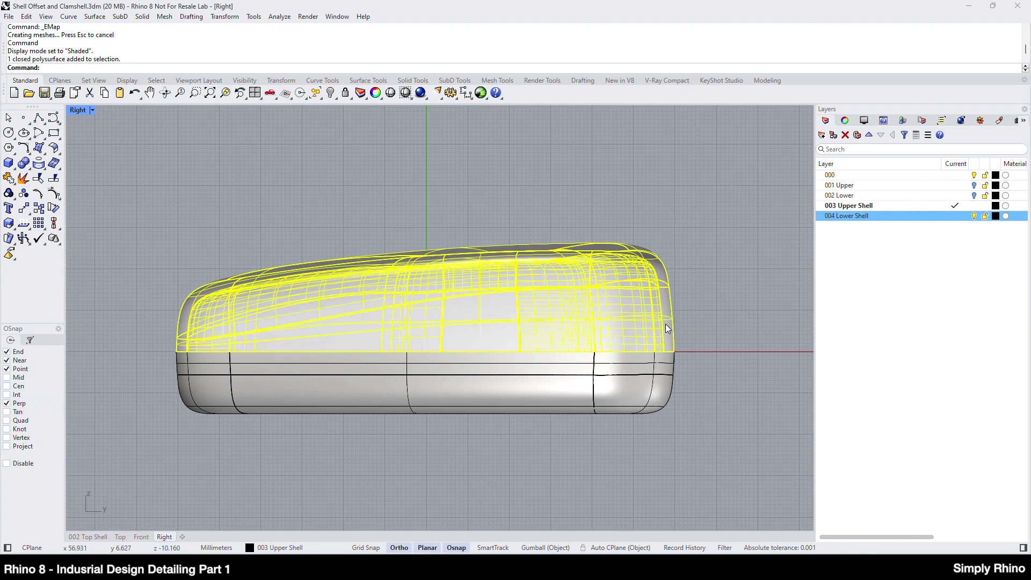
pyautogui.click(670, 363)
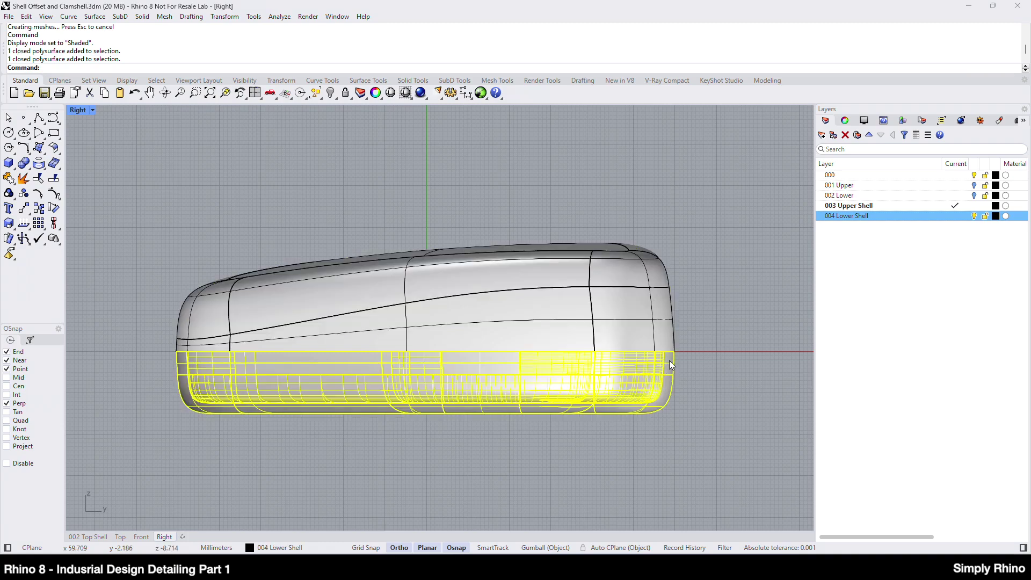
# - Show the Bottom view with the 004 Lower Shell layer hidden, and create a new layer named 005 Section as the current layer
pyautogui.click(669, 360)
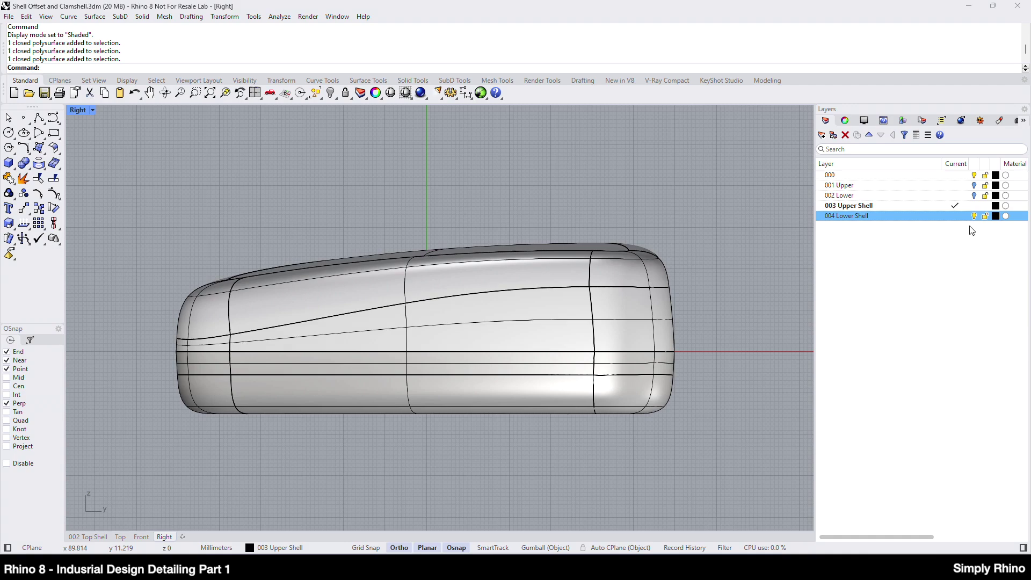
pyautogui.hotkey('ctrl', 'F5')
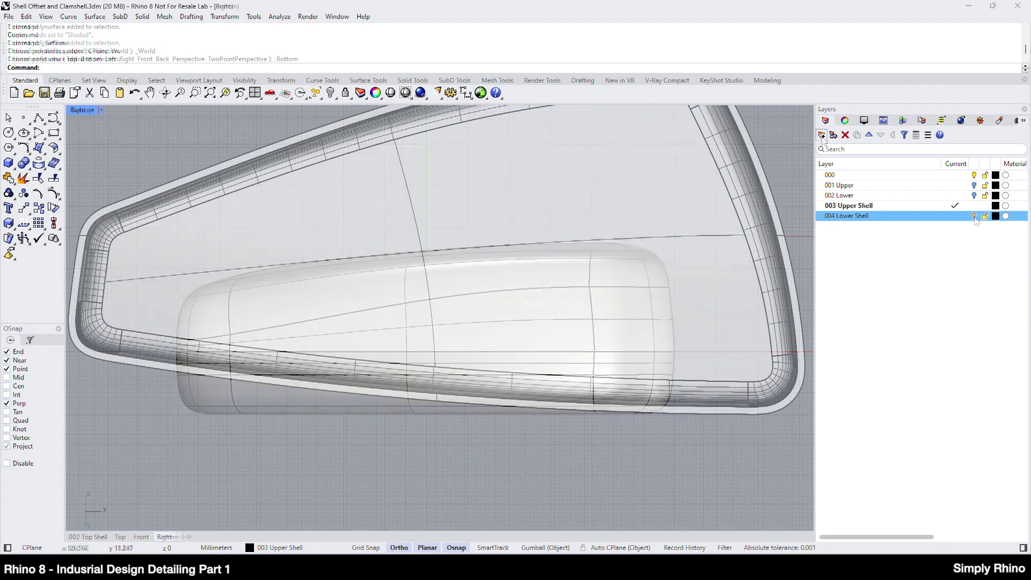
pyautogui.click(831, 135)
pyautogui.write('005')
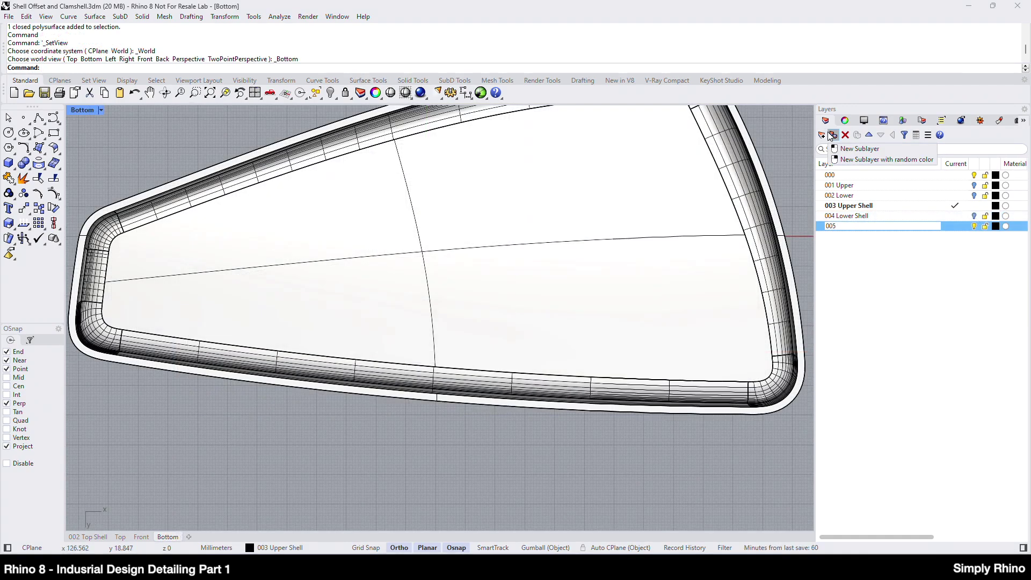
pyautogui.write(' Section')
pyautogui.click(958, 226)
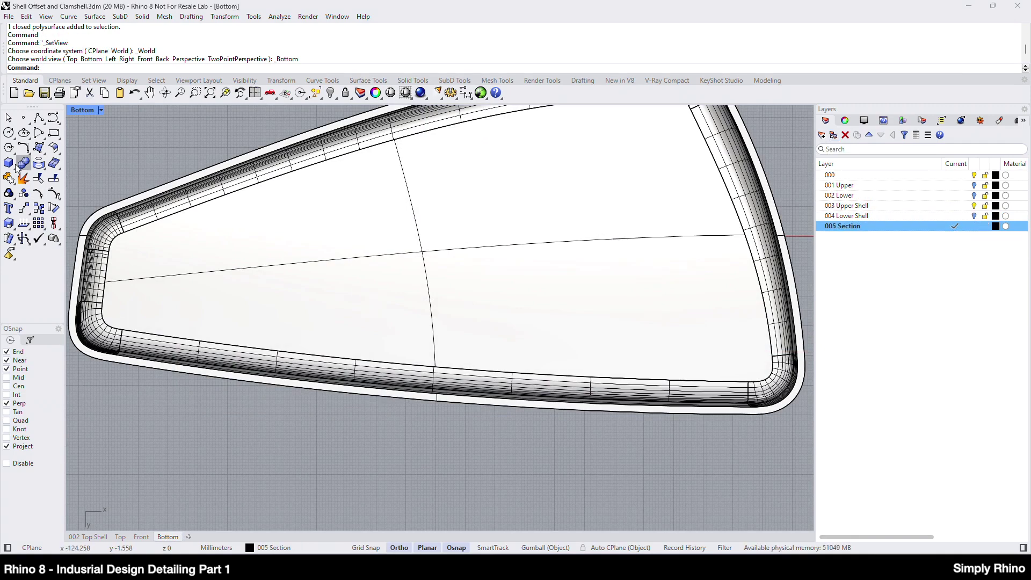
# - Draw a line about 36 mm long perpendicular to the upper shell's outer rim edge, running inward from its long lower side
pyautogui.click(38, 119)
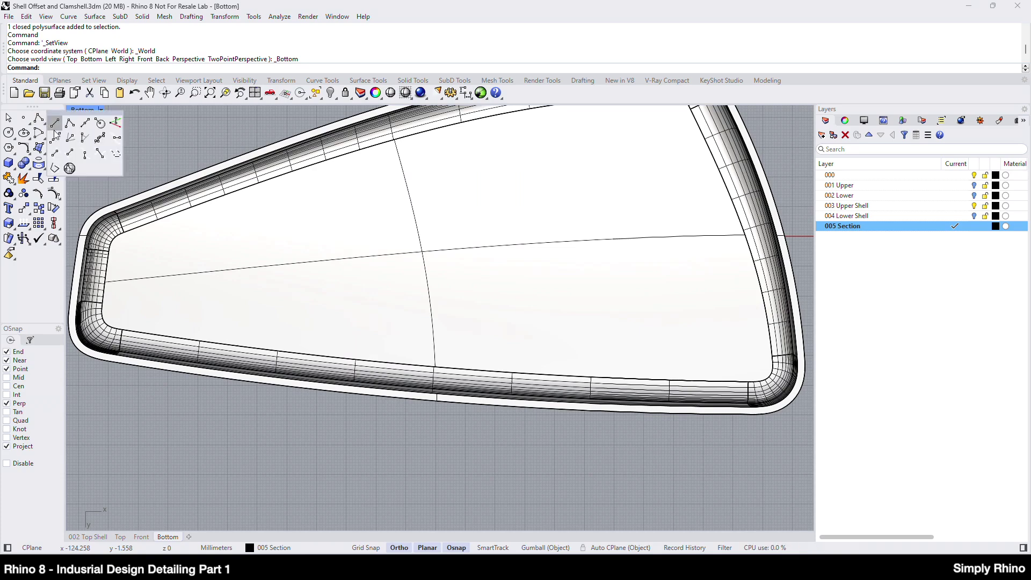
pyautogui.click(117, 140)
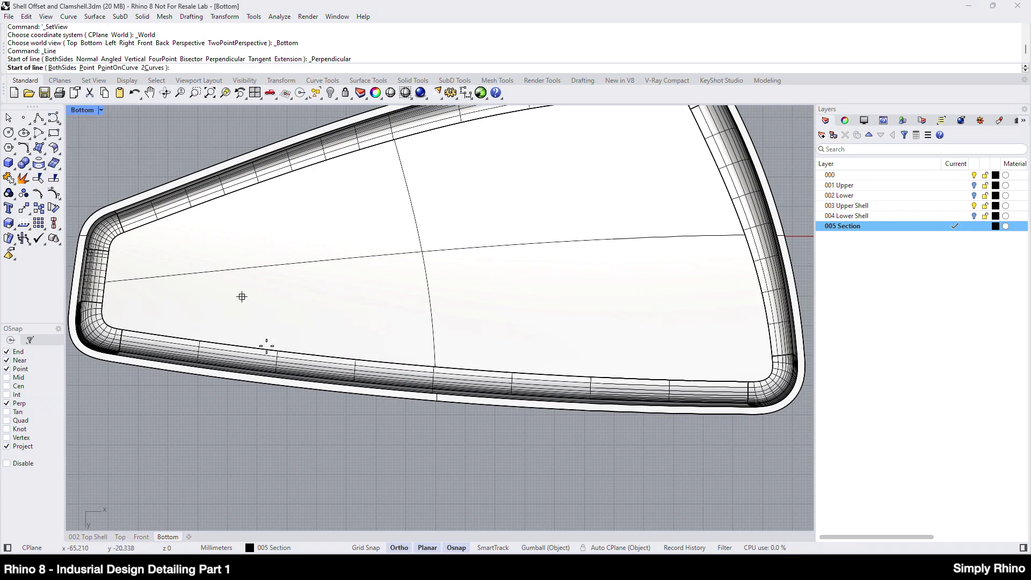
pyautogui.click(297, 388)
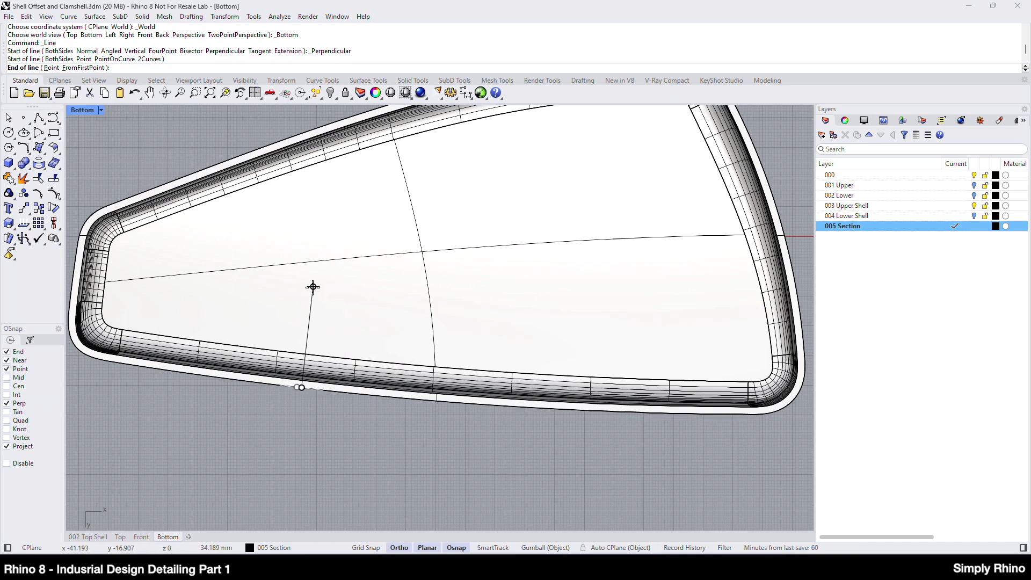
pyautogui.scroll(-1, 313, 288)
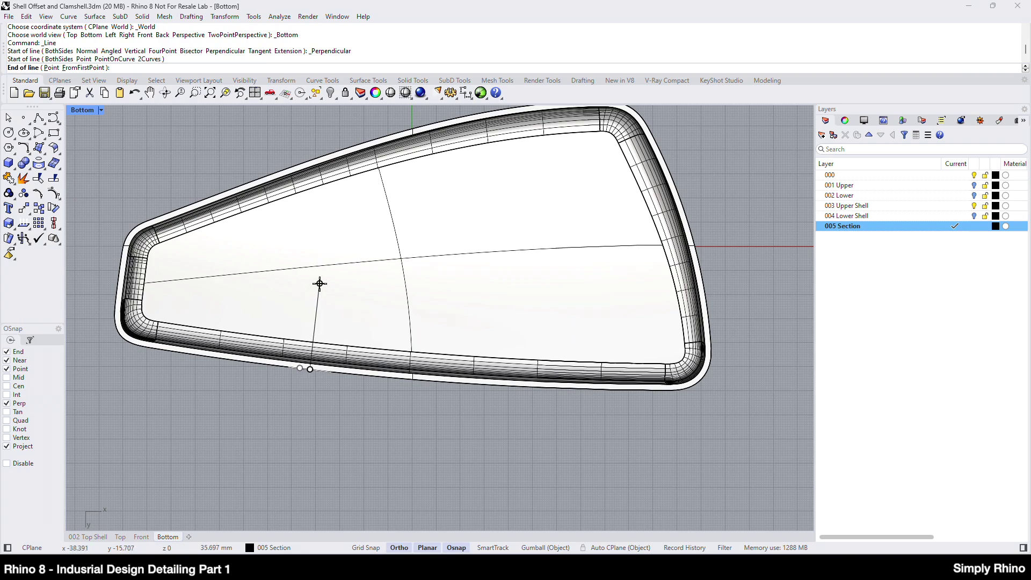
pyautogui.click(314, 283)
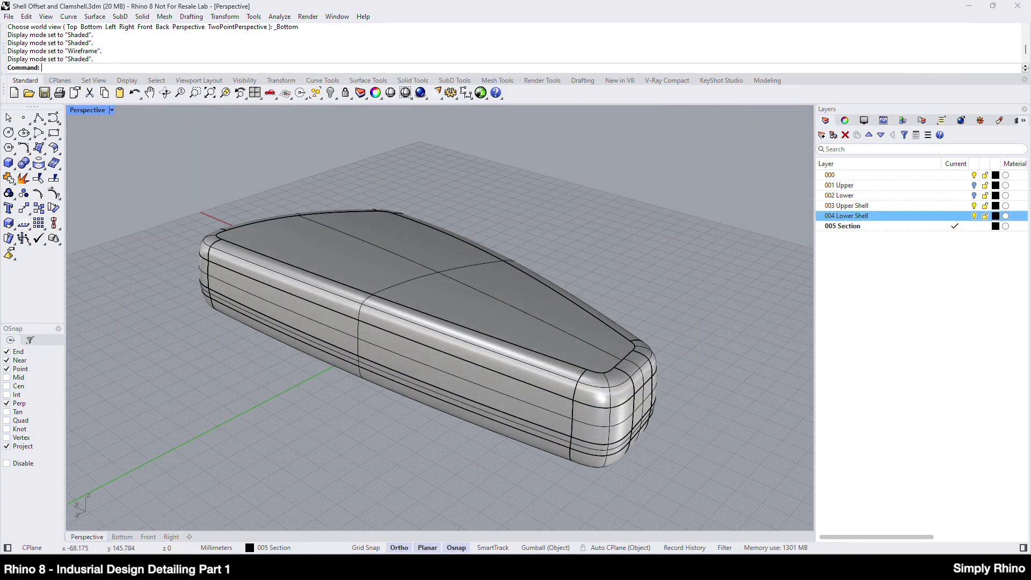
# - Cut section curves through both shells along the perpendicular line, working in the Bottom view in Wireframe display mode
pyautogui.click(124, 536)
pyautogui.click(102, 110)
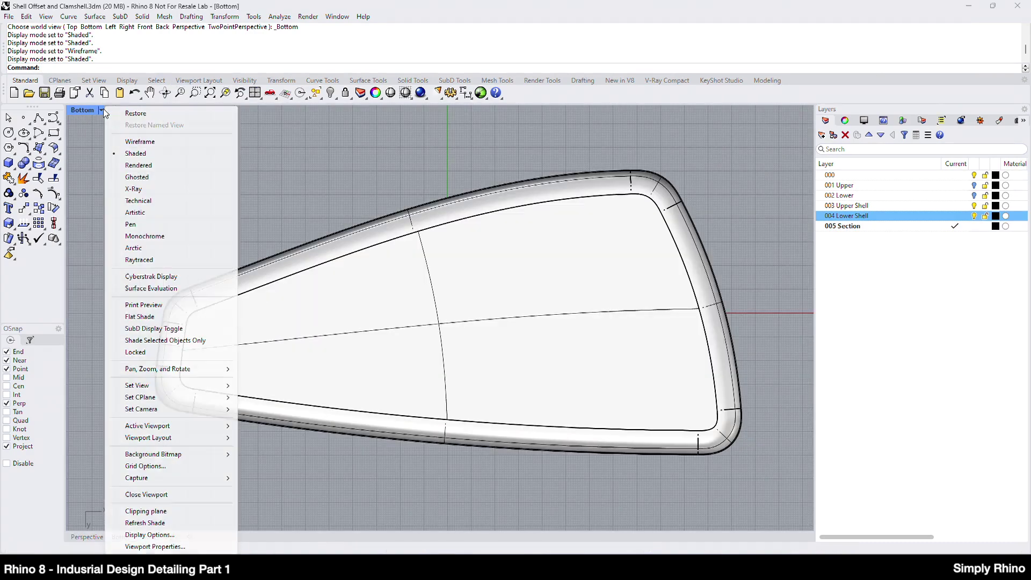
pyautogui.click(130, 141)
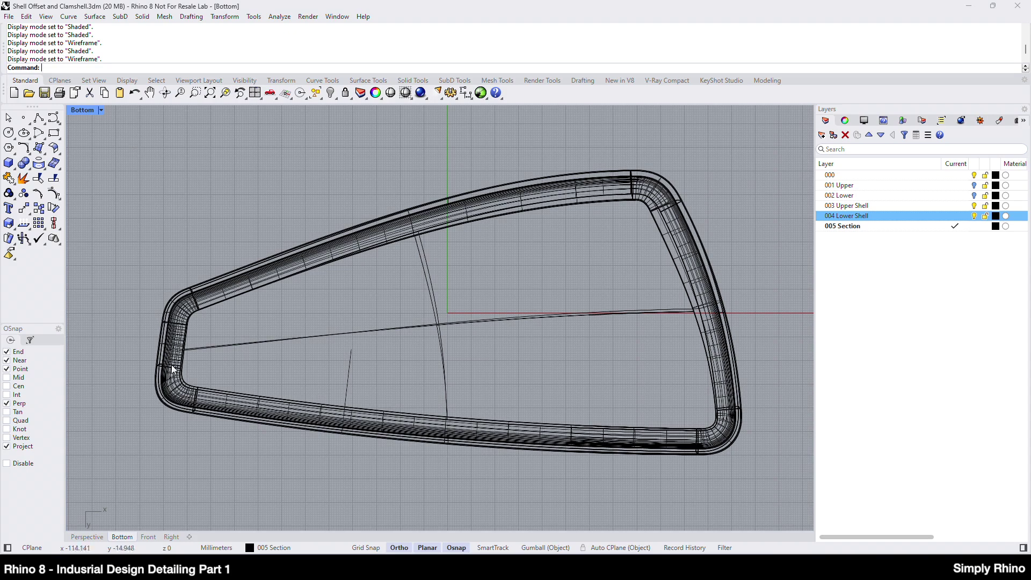
pyautogui.click(69, 16)
pyautogui.moveTo(128, 373)
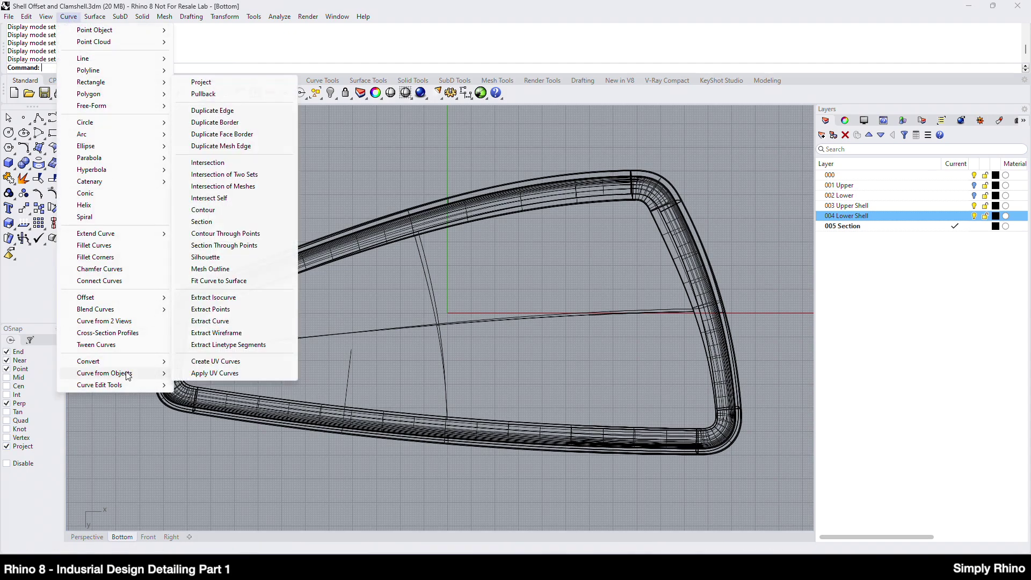
pyautogui.click(202, 222)
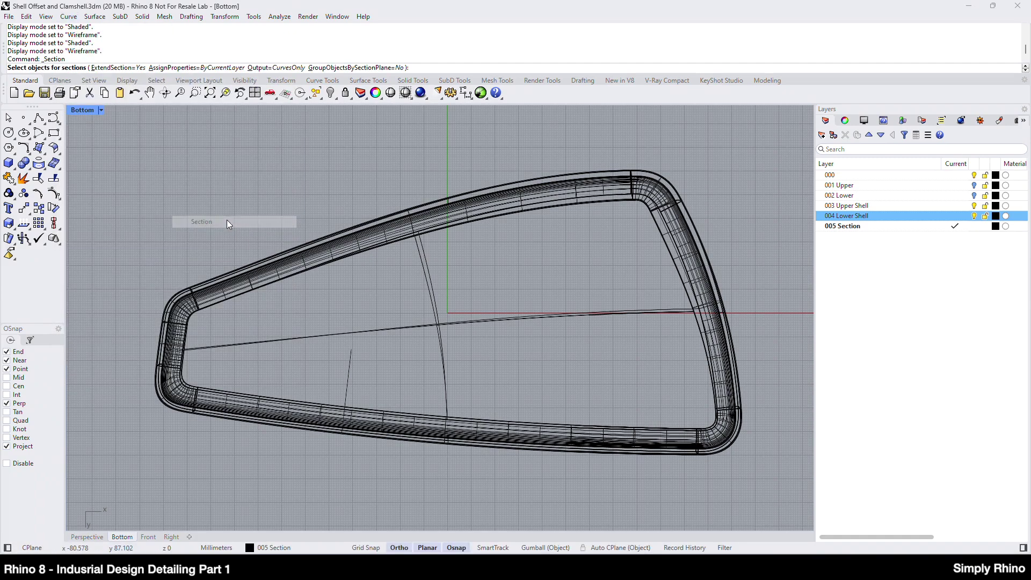
pyautogui.click(516, 185)
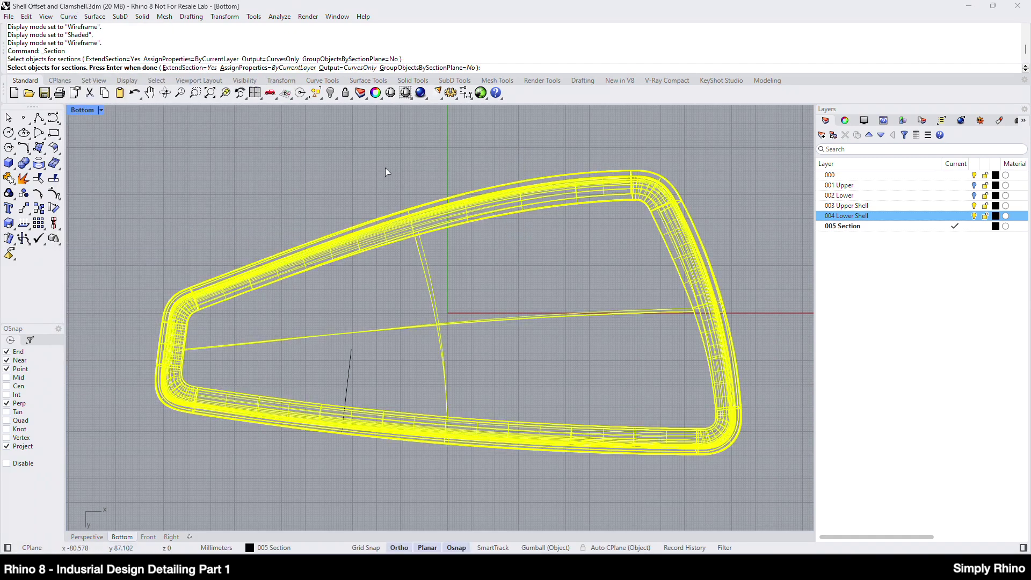
pyautogui.press('Return')
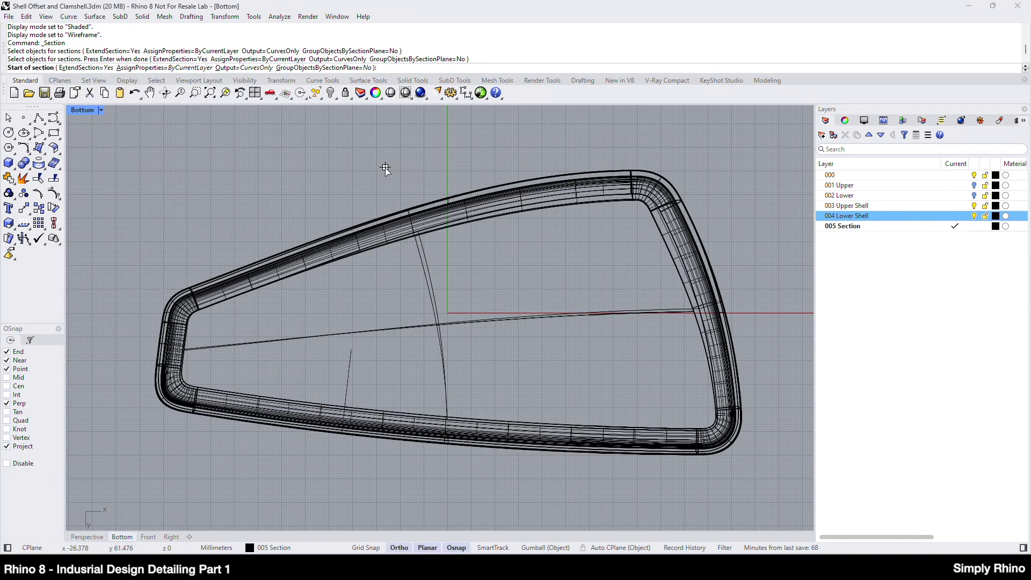
pyautogui.click(342, 433)
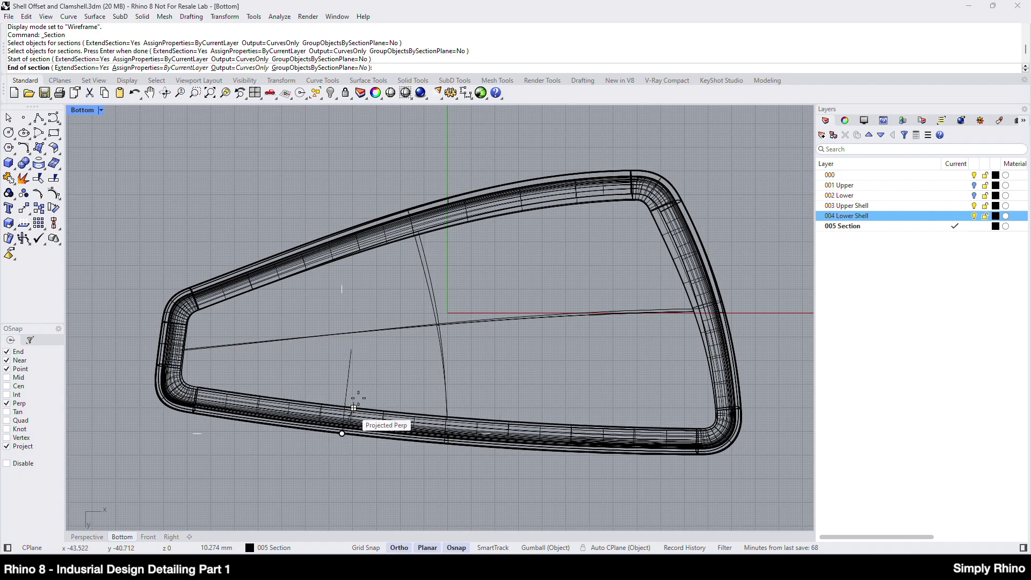
pyautogui.click(352, 350)
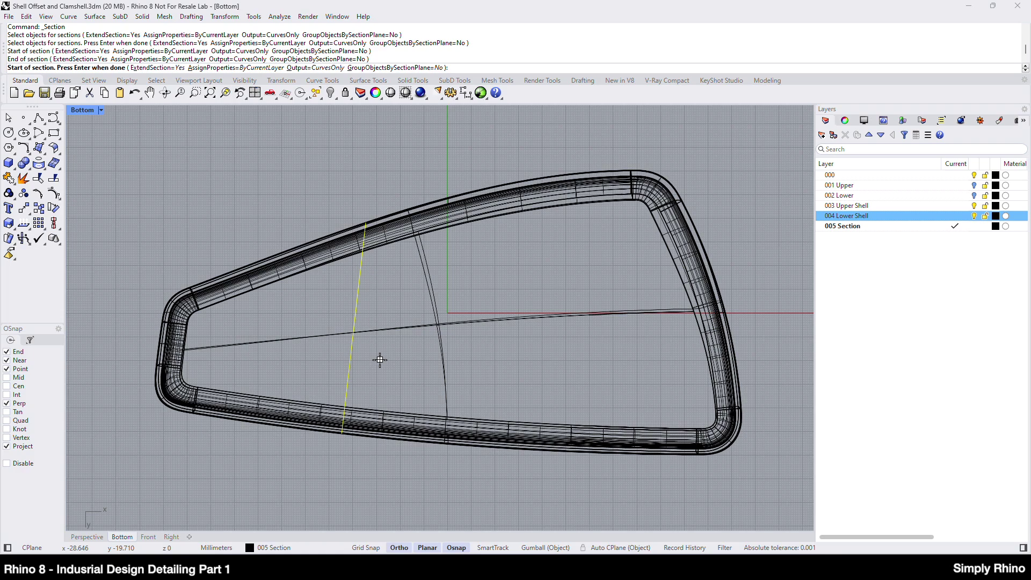
pyautogui.press('Return')
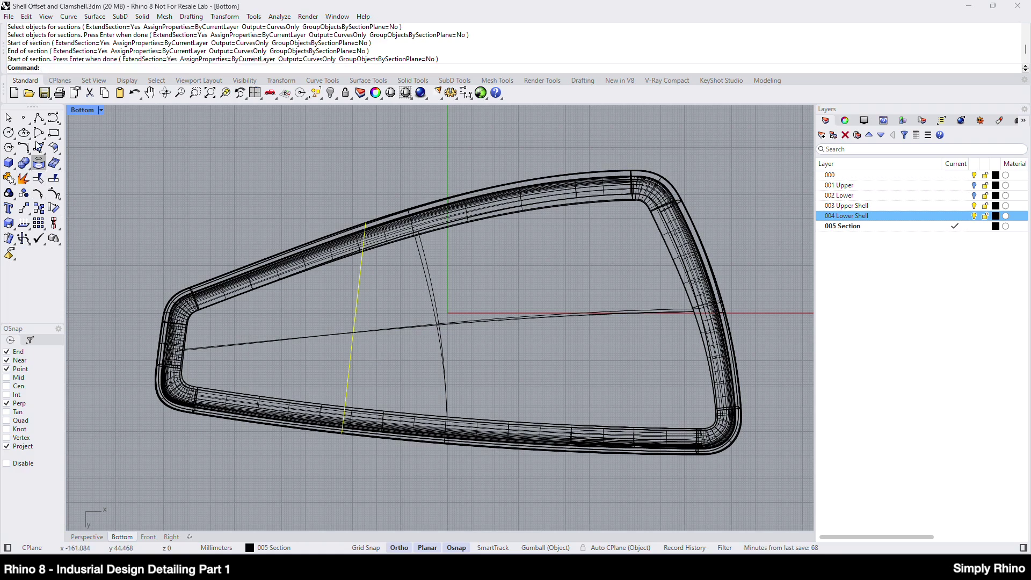
# - Place a point object at the outer end of the section line and hide the 004 Lower Shell and 003 Upper Shell layers
pyautogui.click(23, 118)
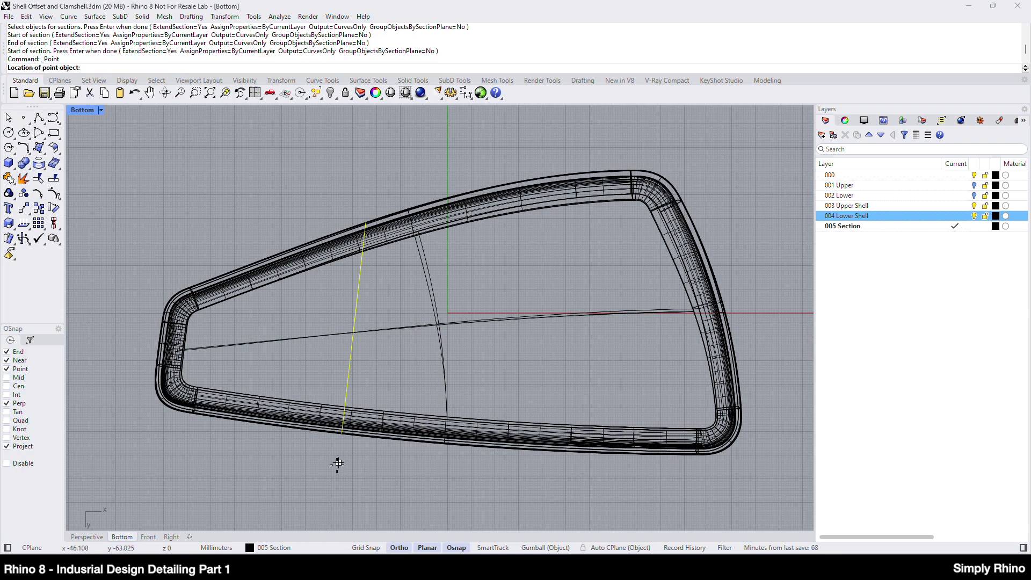
pyautogui.click(341, 434)
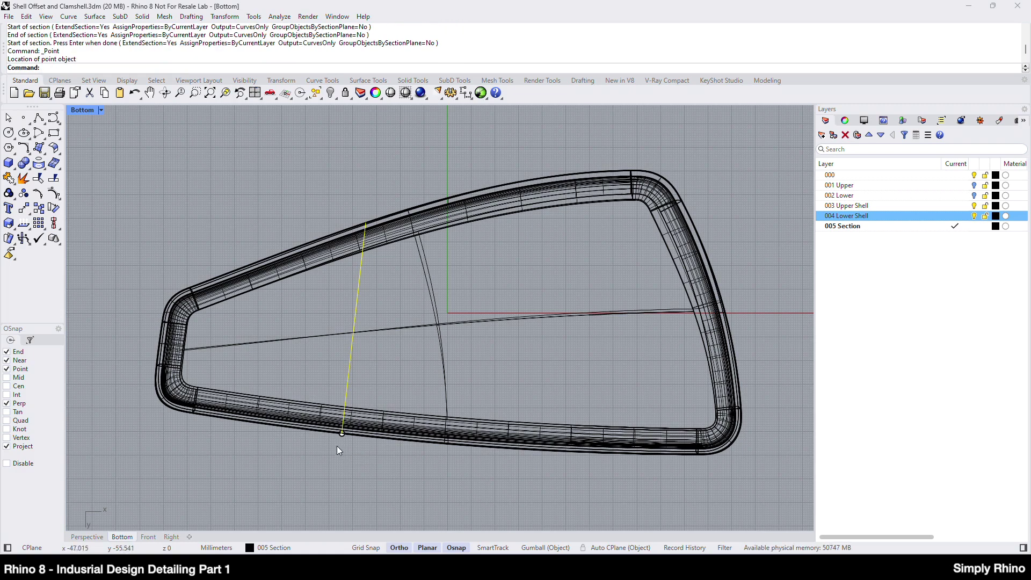
pyautogui.click(974, 216)
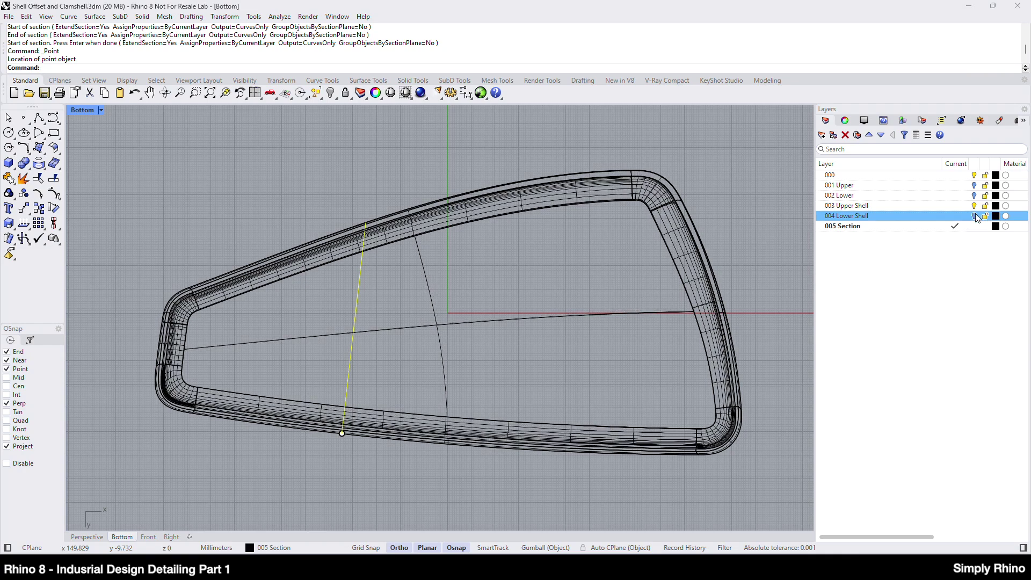
pyautogui.click(974, 205)
# - In a four-view layout, set a 3-point CPlane in Perspective with its origin at the point, X along the line and Y vertically upward
pyautogui.click(255, 92)
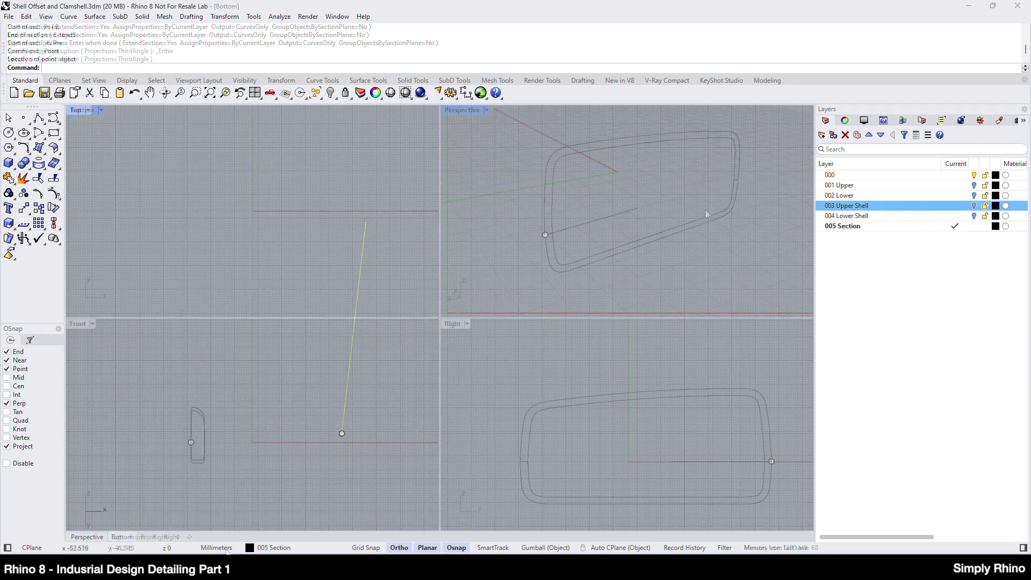
pyautogui.click(60, 81)
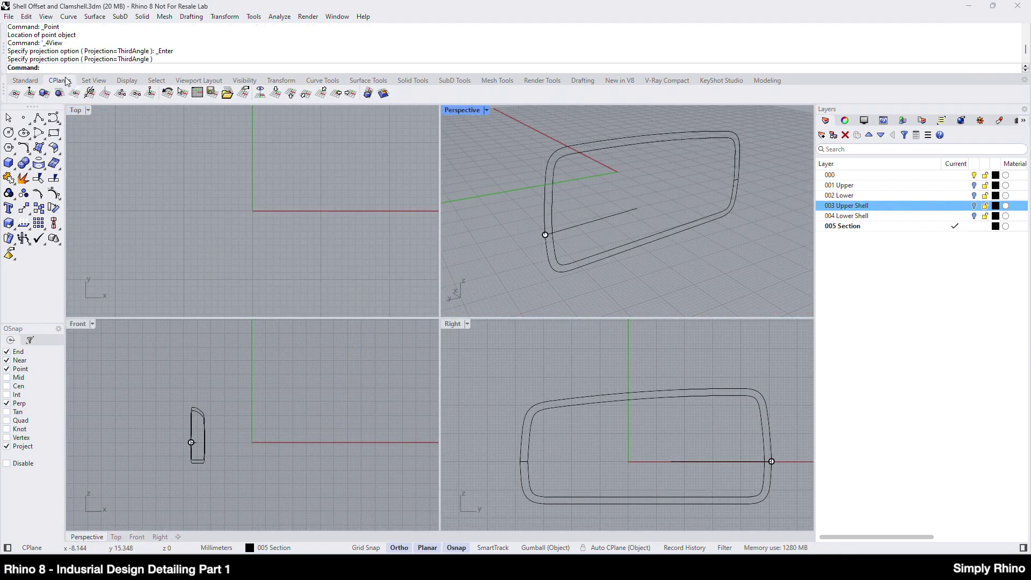
pyautogui.click(122, 94)
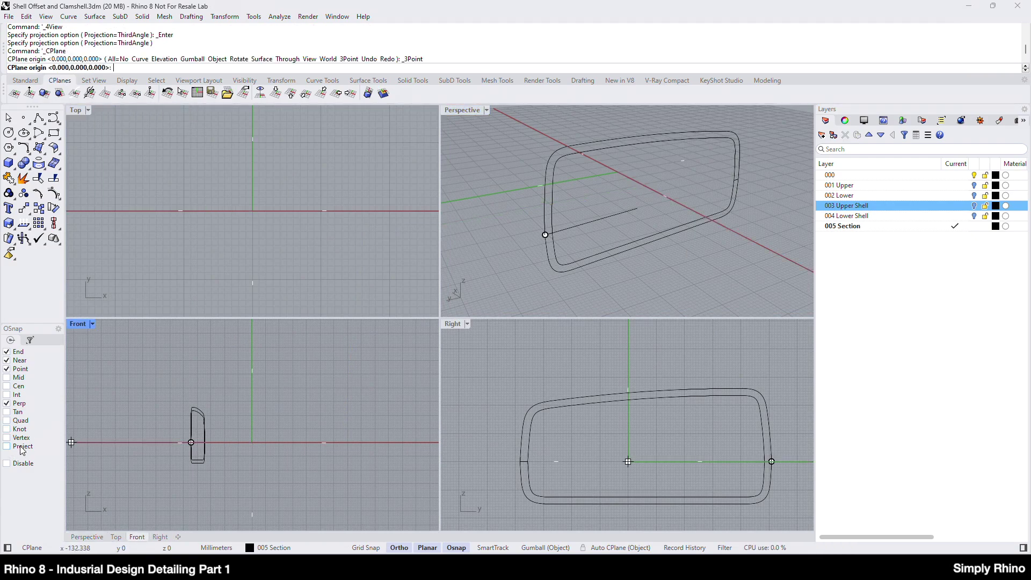
pyautogui.click(546, 235)
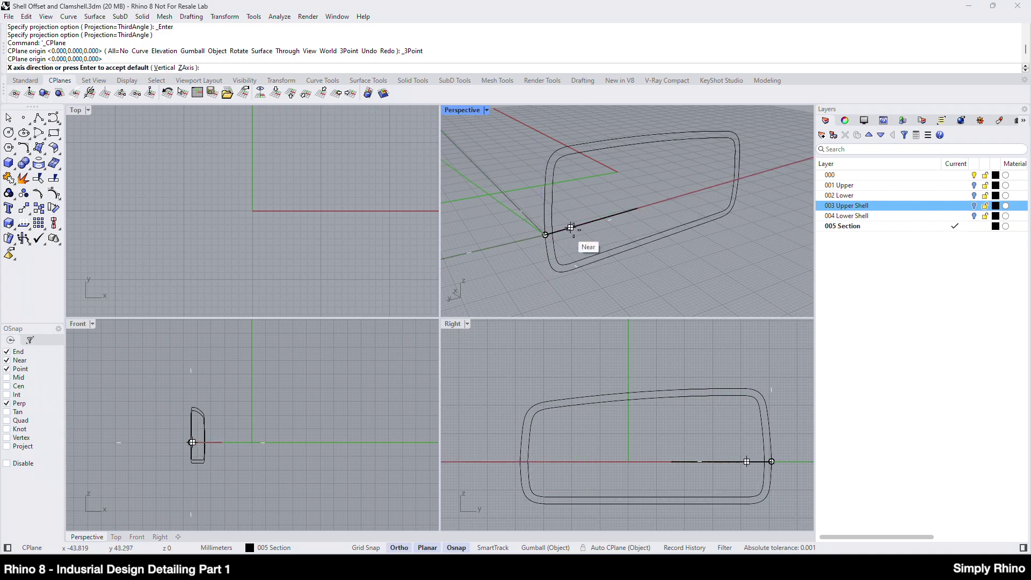
pyautogui.click(637, 209)
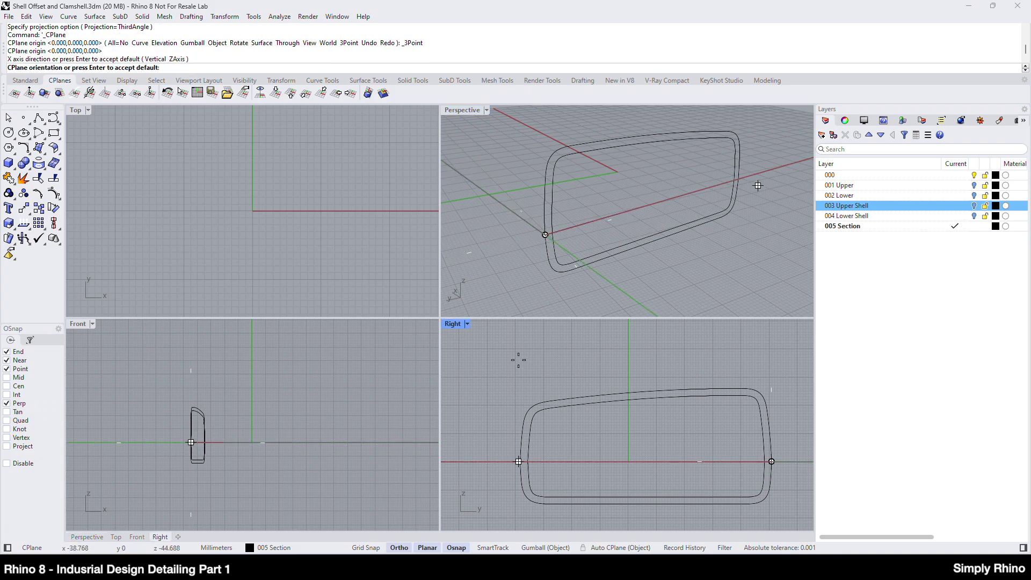
pyautogui.scroll(-5, 613, 461)
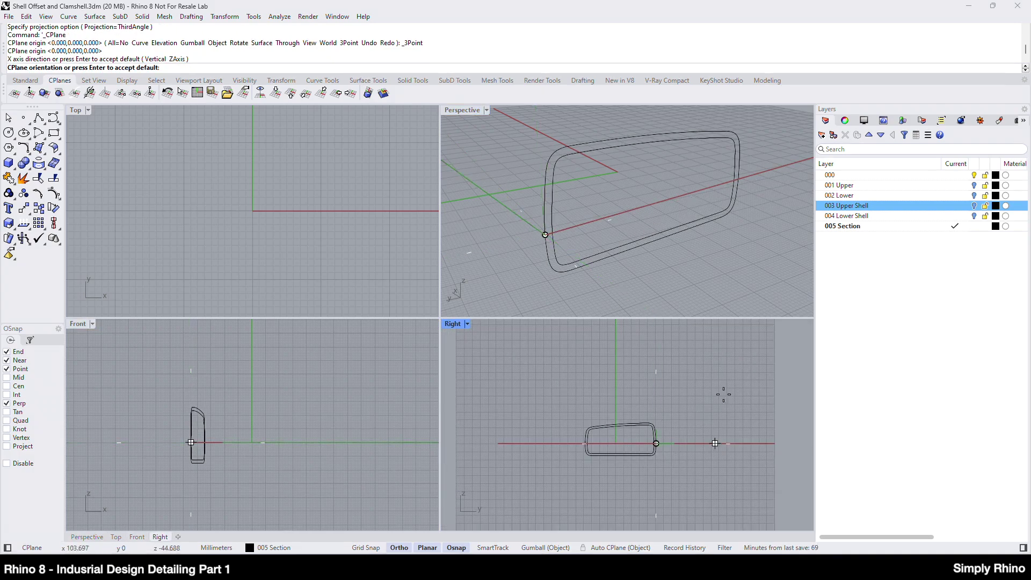
pyautogui.click(690, 347)
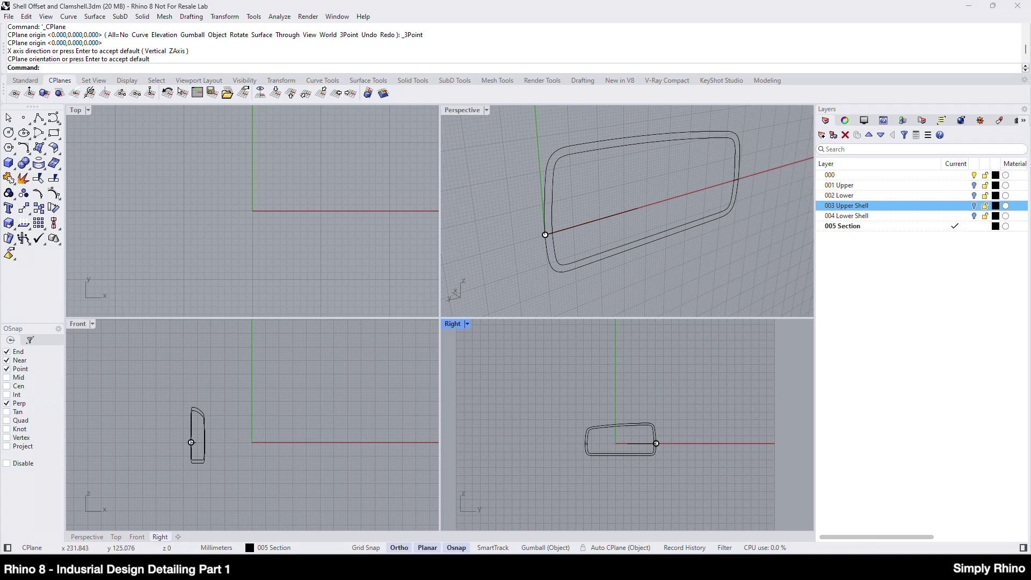
# - Save the Perspective viewport's construction plane as a named CPlane called Section
pyautogui.click(1009, 120)
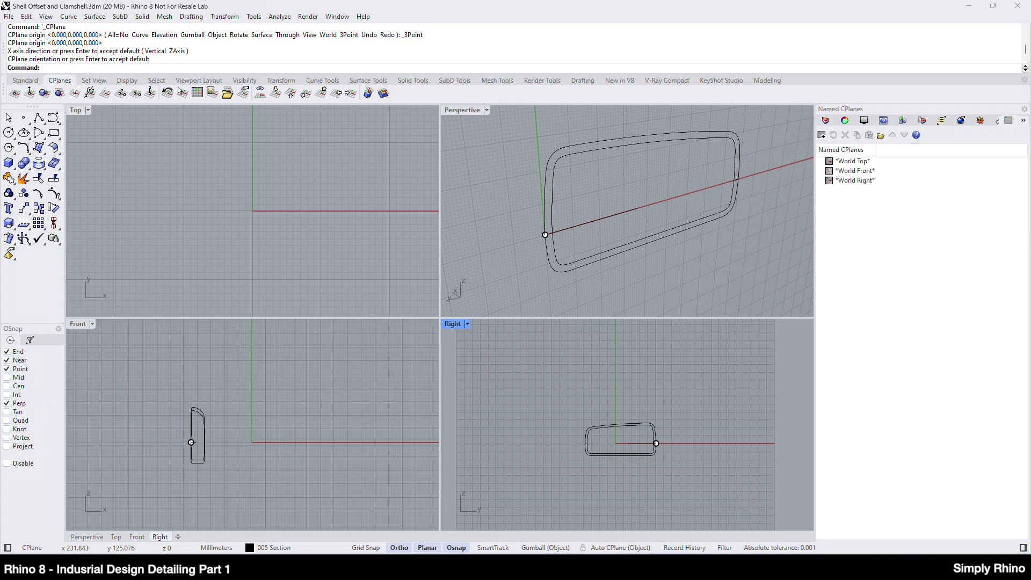
pyautogui.click(822, 135)
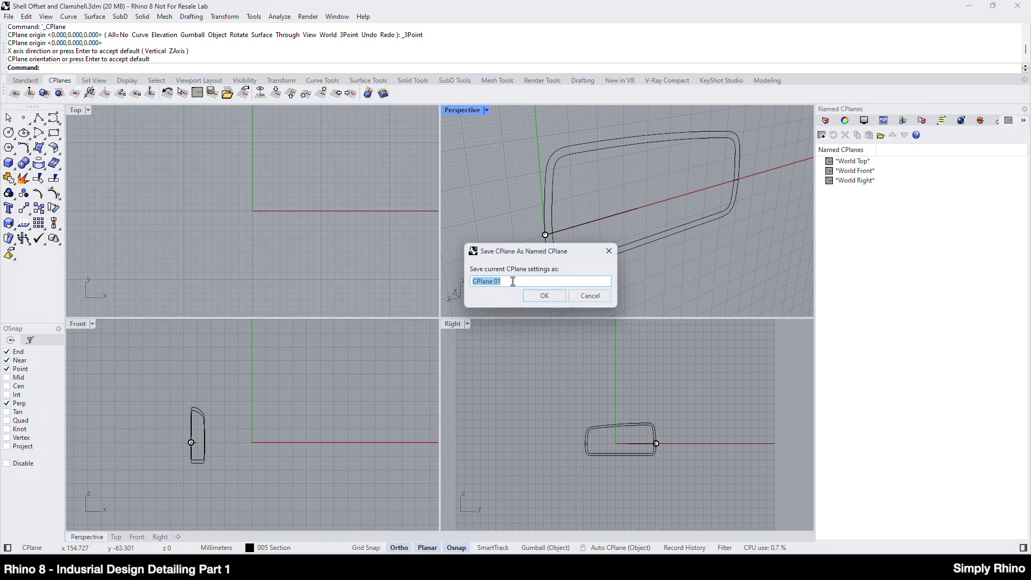
pyautogui.write('Section')
pyautogui.click(544, 296)
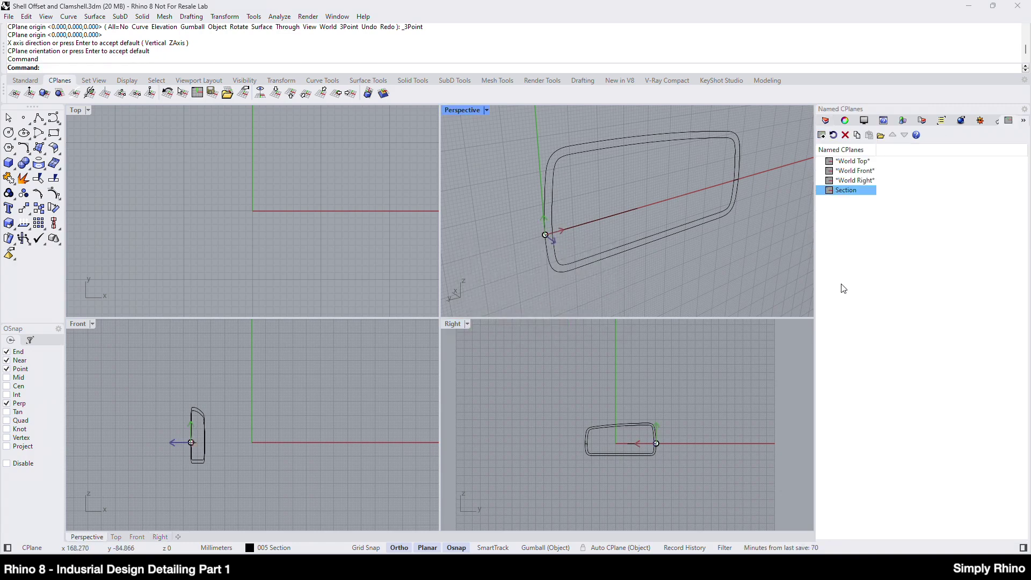
pyautogui.click(845, 289)
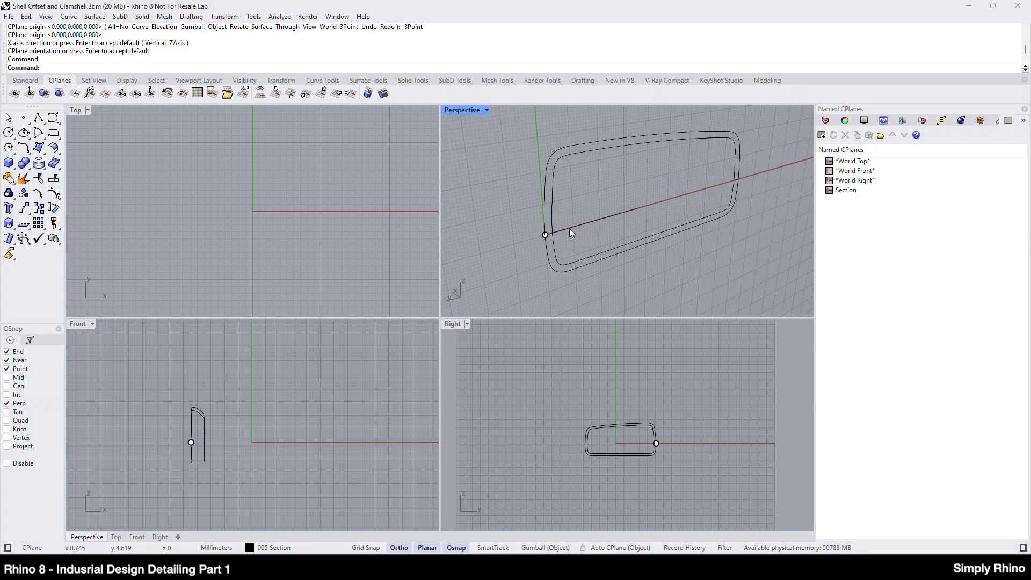
# - Set the Perspective viewport to the plan view of its construction plane and maximize it
pyautogui.click(487, 111)
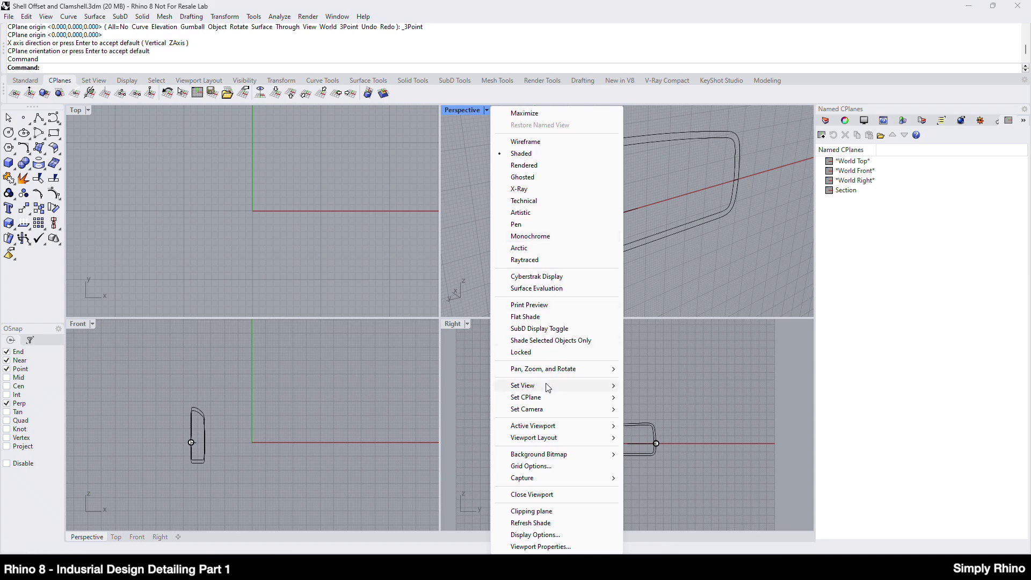
pyautogui.moveTo(558, 385)
pyautogui.click(650, 386)
pyautogui.doubleClick(470, 108)
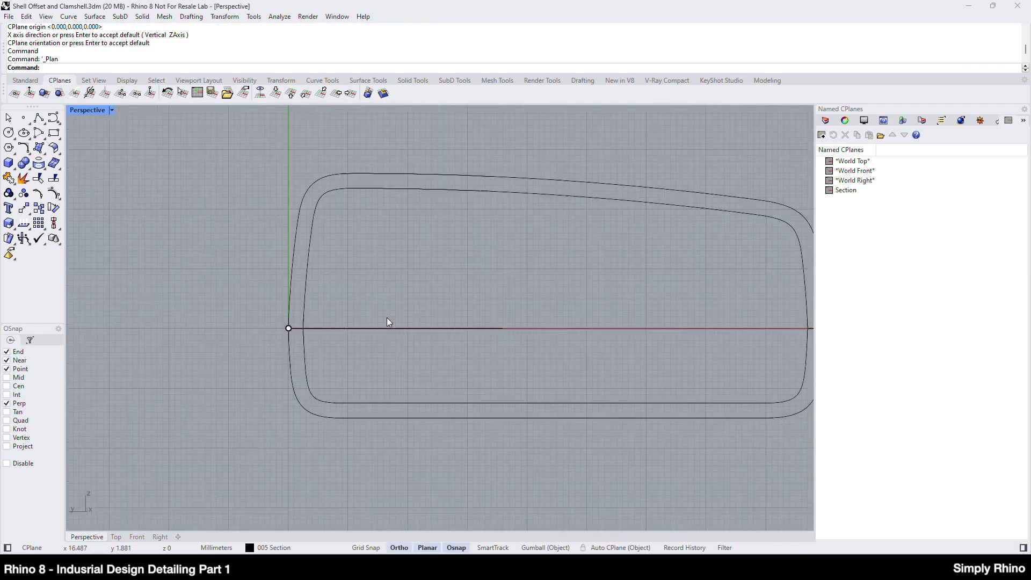
# - Save the plan view of the section as a named view called 003 Section
pyautogui.click(1024, 121)
pyautogui.click(752, 138)
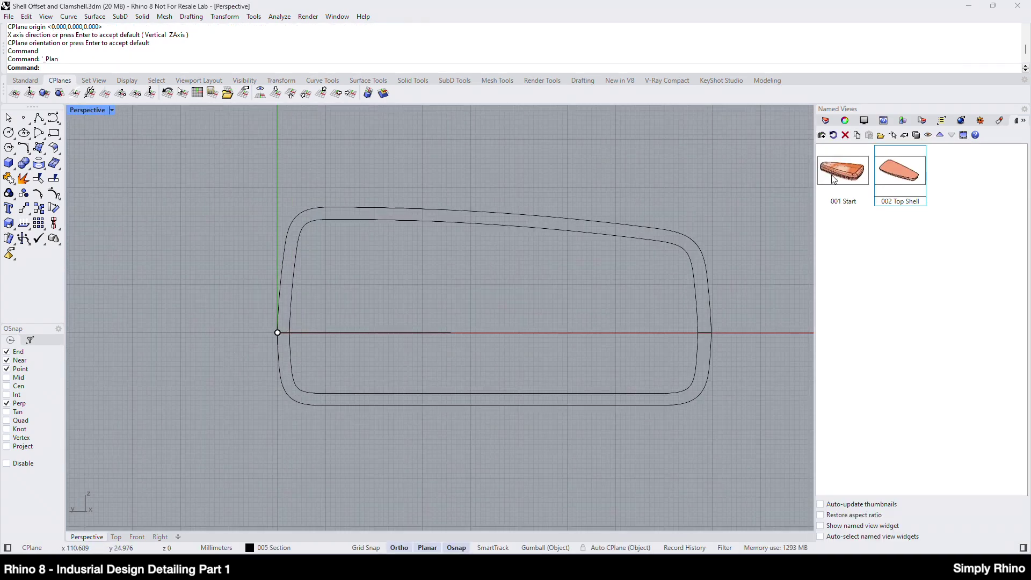
pyautogui.click(822, 135)
pyautogui.write('003 Section')
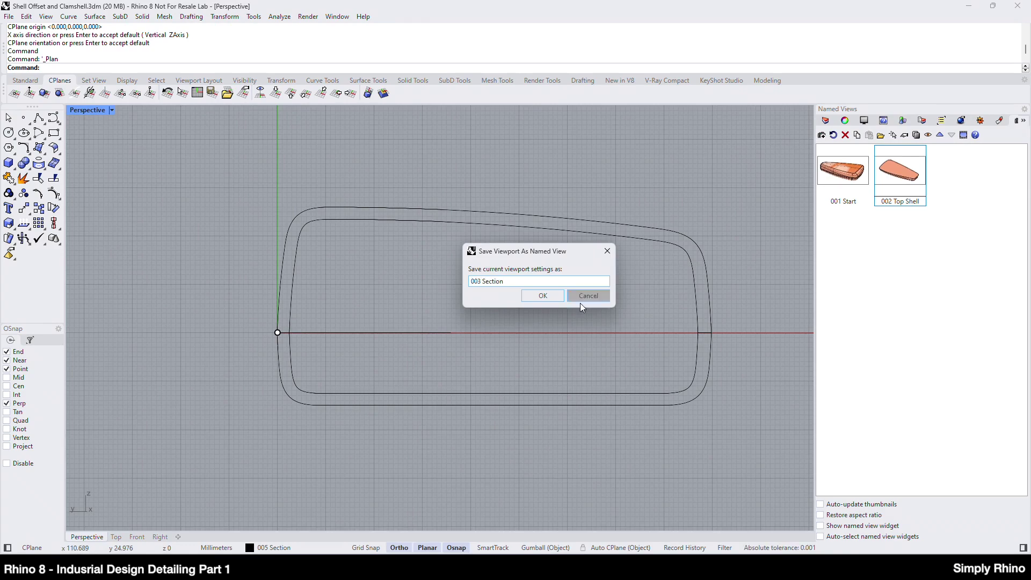
pyautogui.press('Return')
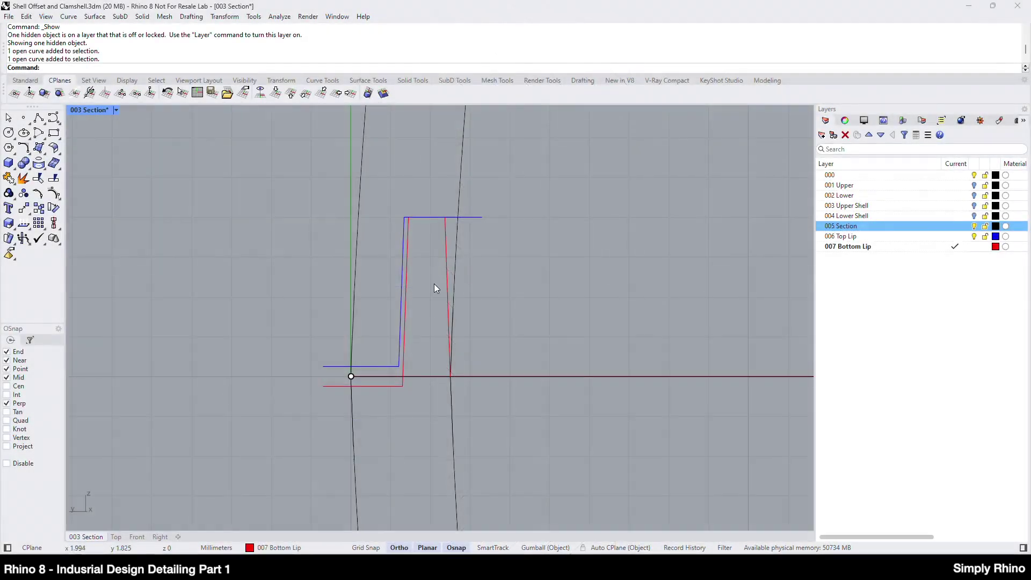
# - Examine the upper and lower shell section curves together with the blue top lip and red bottom lip profiles
pyautogui.click(462, 198)
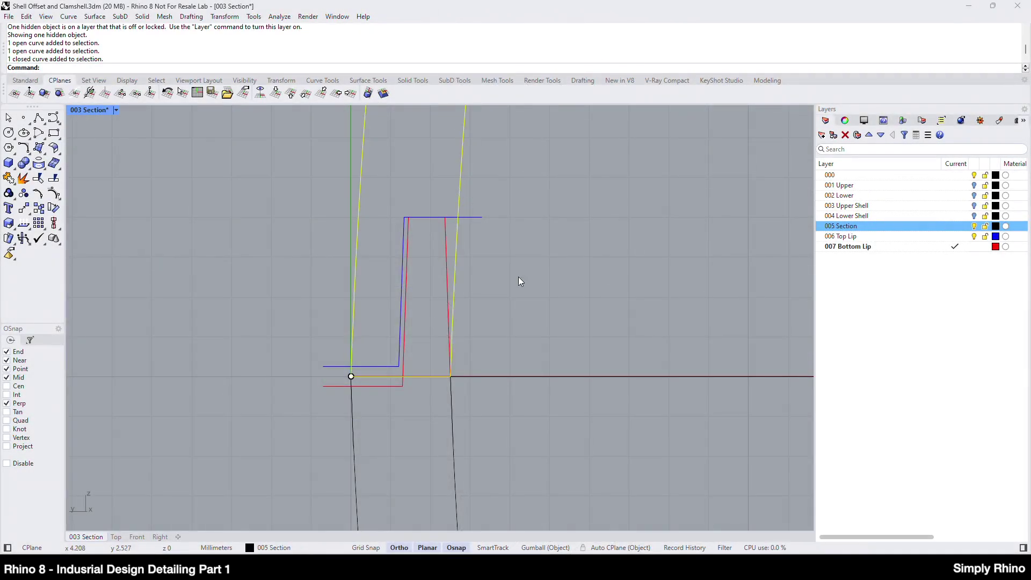
pyautogui.click(388, 366)
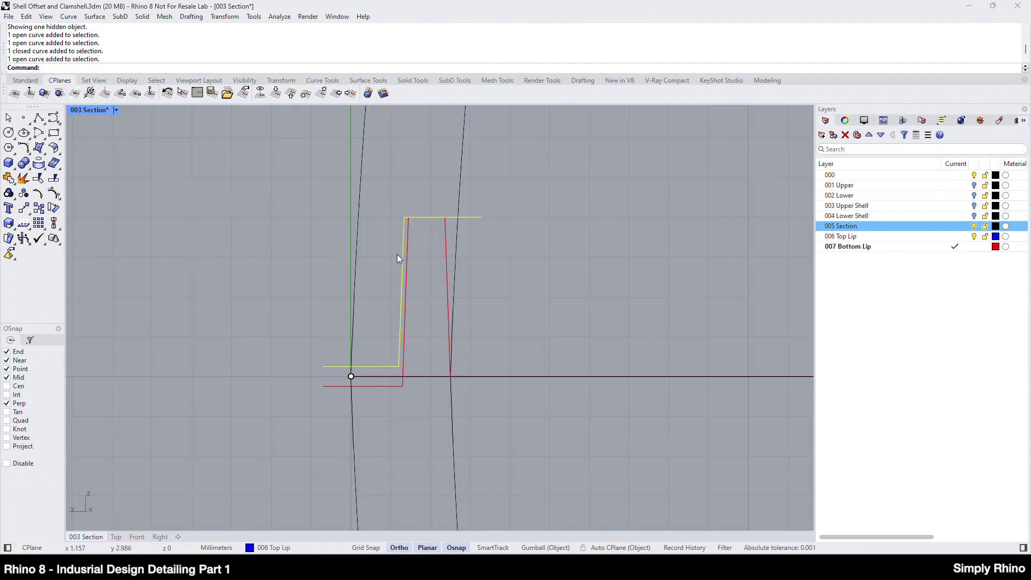
pyautogui.press('Escape')
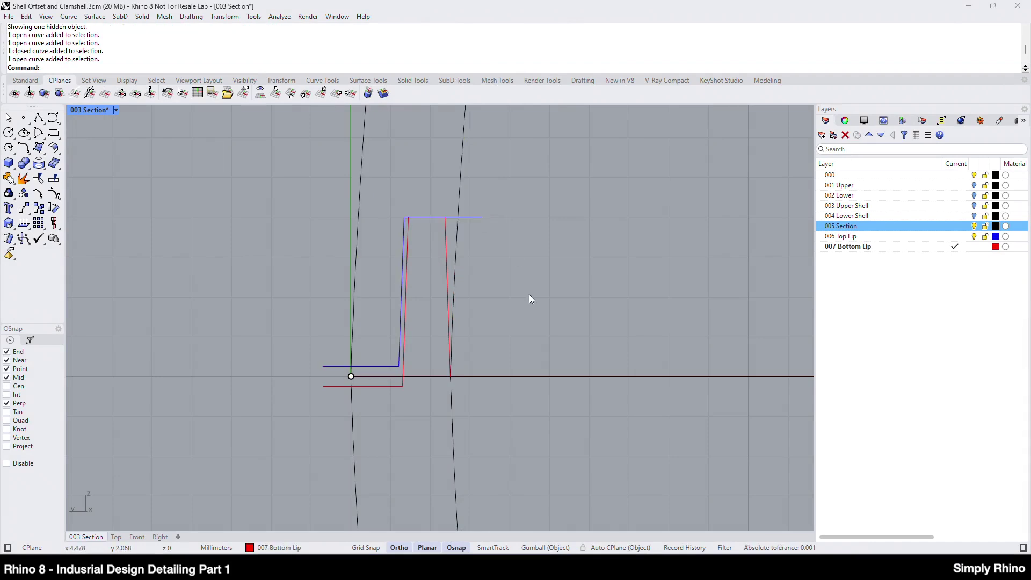
pyautogui.click(454, 460)
pyautogui.click(387, 386)
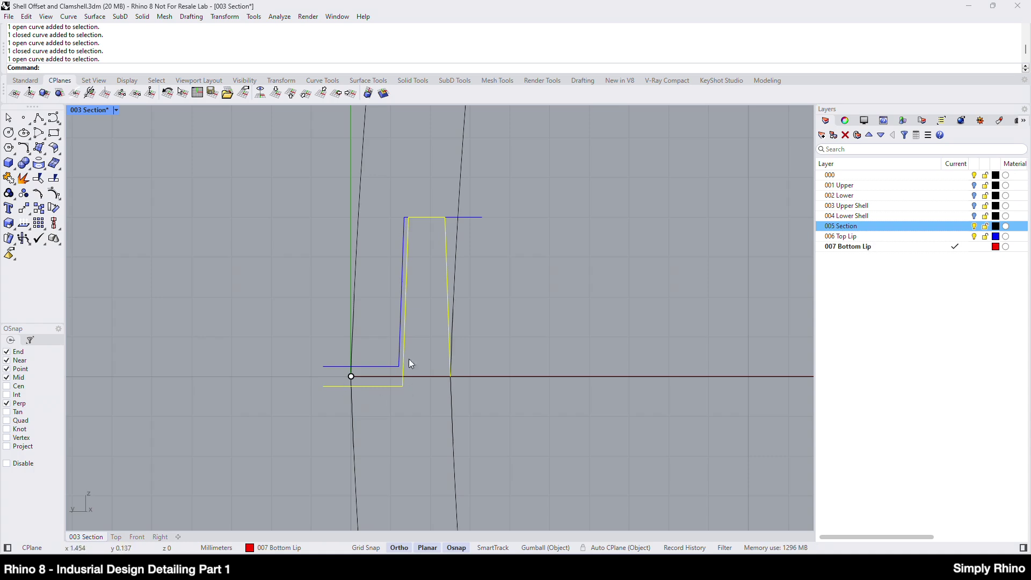
pyautogui.click(261, 225)
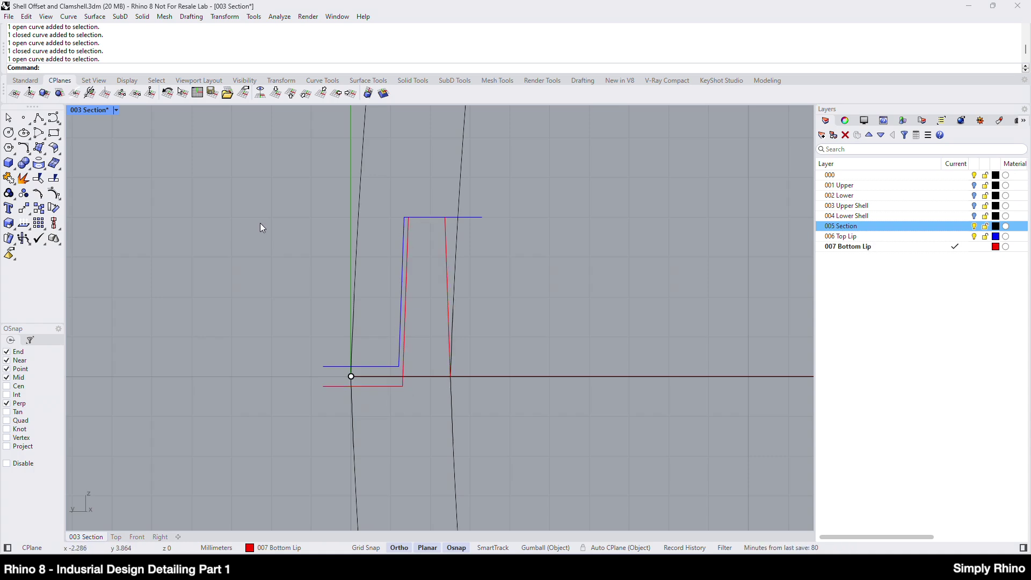
# - Make 003 Upper Shell the current layer, hide 005 Section and 007 Bottom Lip, and switch the viewport back to Perspective
pyautogui.keyDown('ctrl'); pyautogui.click(877, 238); pyautogui.keyUp('ctrl')
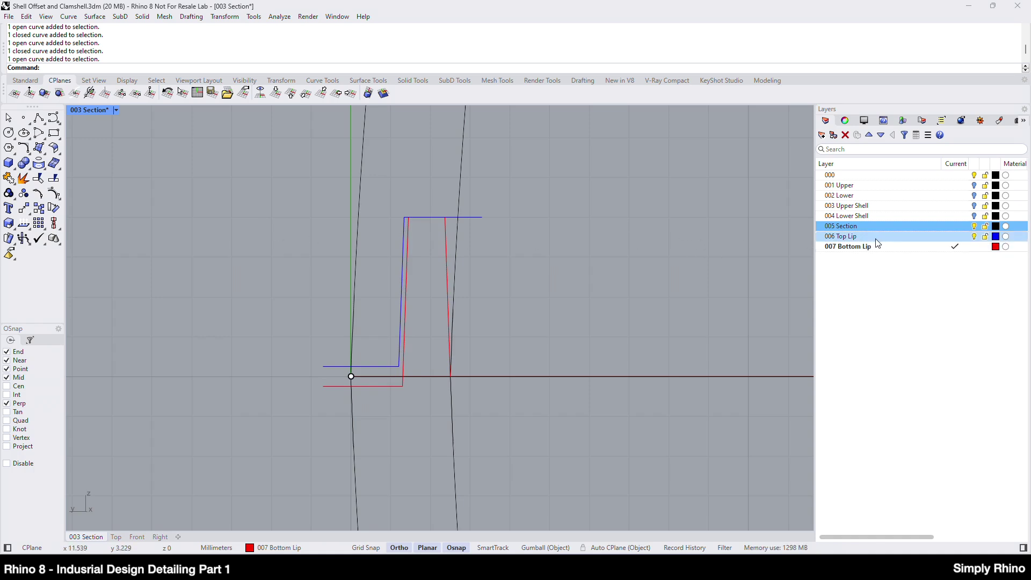
pyautogui.click(969, 212)
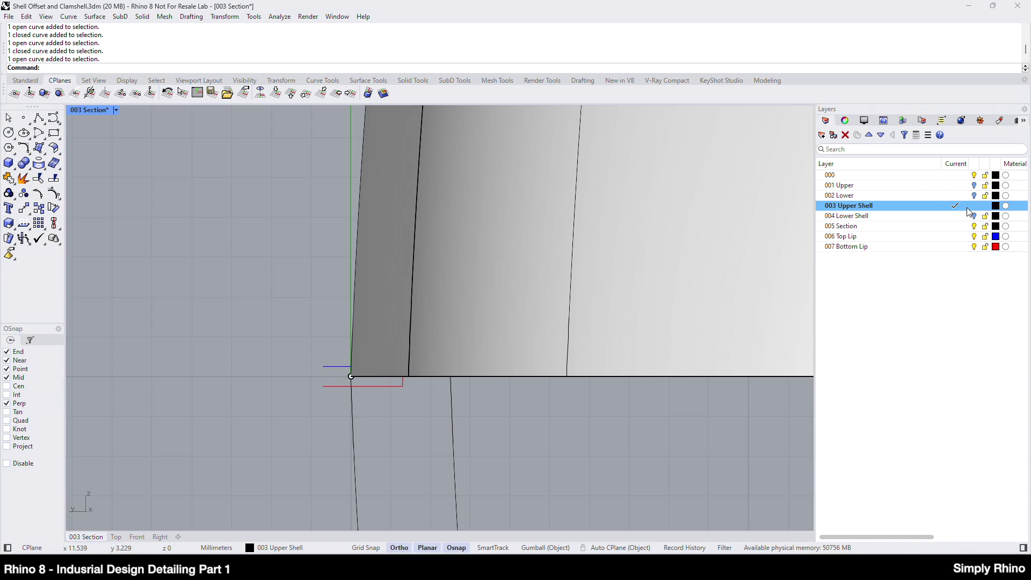
pyautogui.click(974, 226)
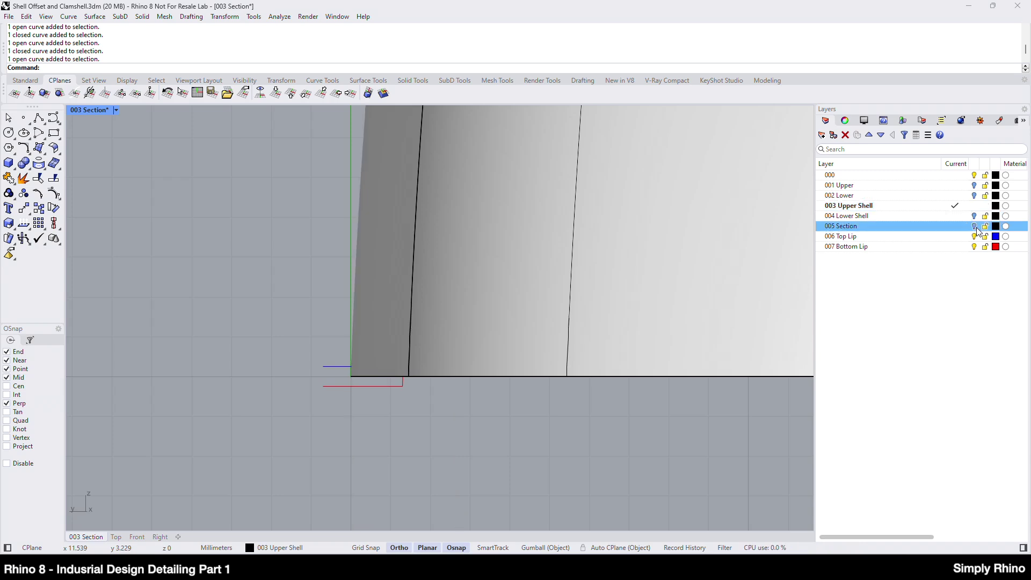
pyautogui.click(975, 246)
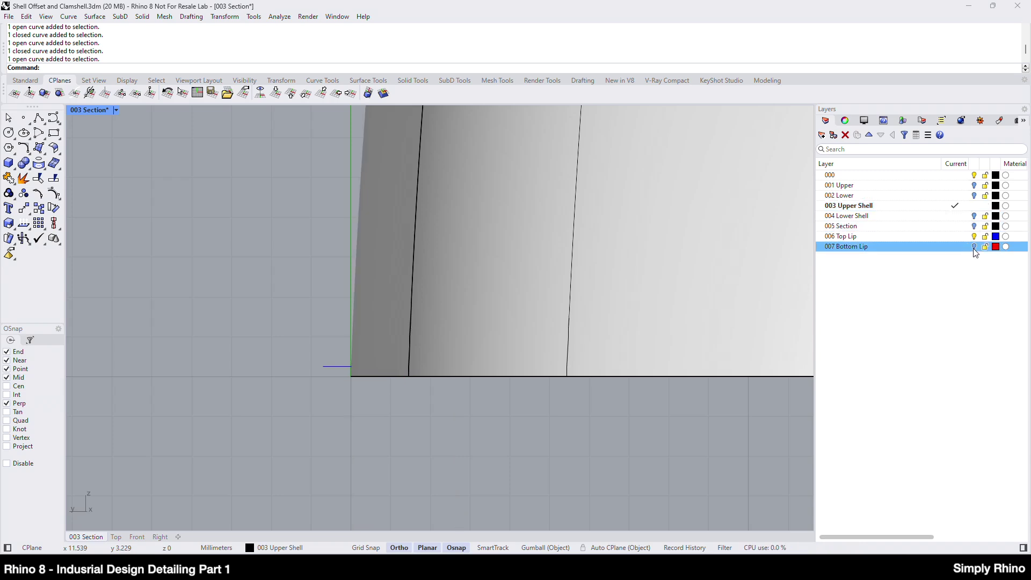
pyautogui.click(116, 110)
pyautogui.moveTo(188, 386)
pyautogui.click(294, 476)
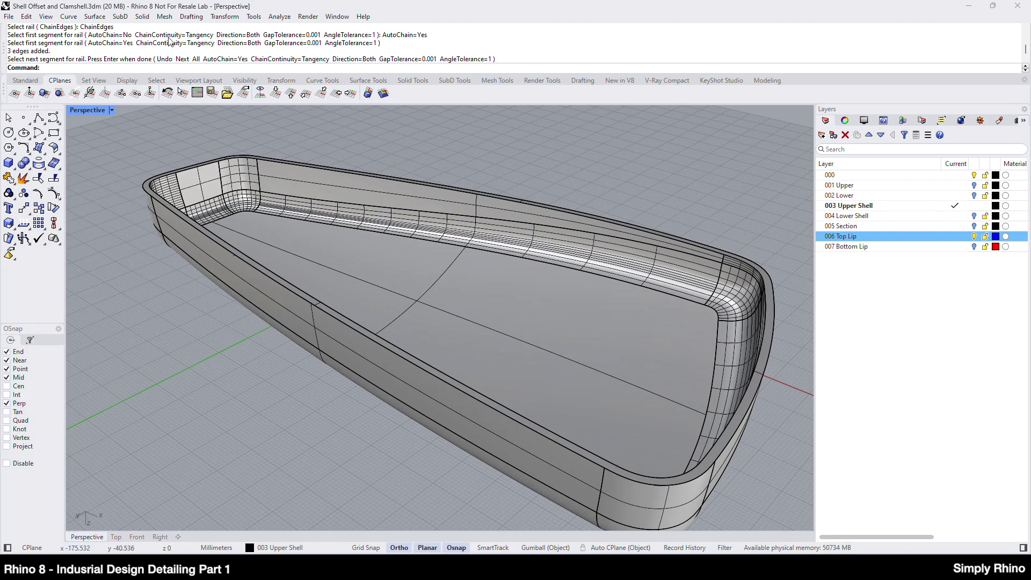
# - Start a one-rail sweep using ChainEdges with AutoChain=No and pick the near long outer rim edge as the first rail segment
pyautogui.click(94, 16)
pyautogui.click(114, 52)
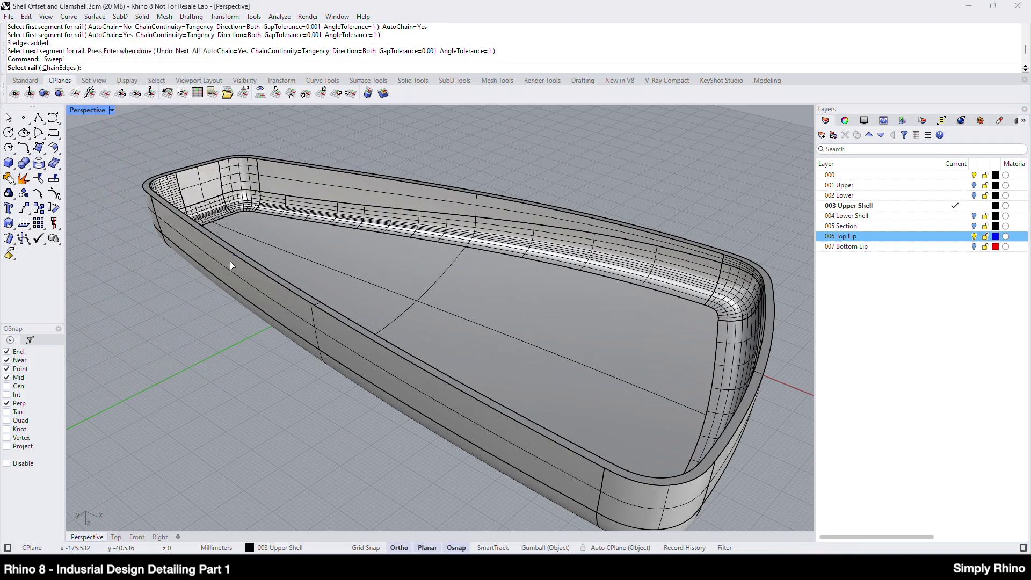
pyautogui.click(64, 67)
pyautogui.click(104, 68)
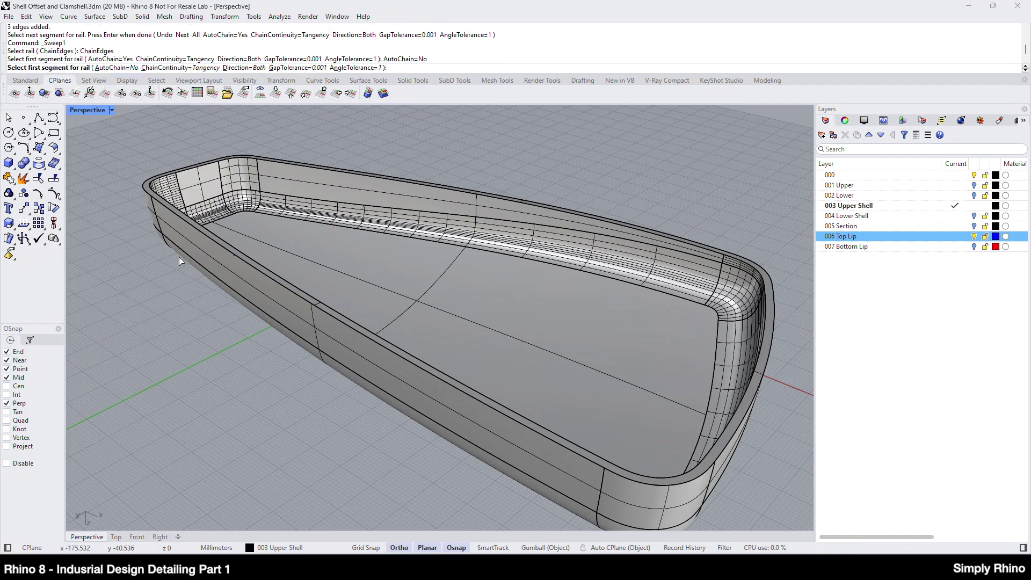
pyautogui.click(217, 246)
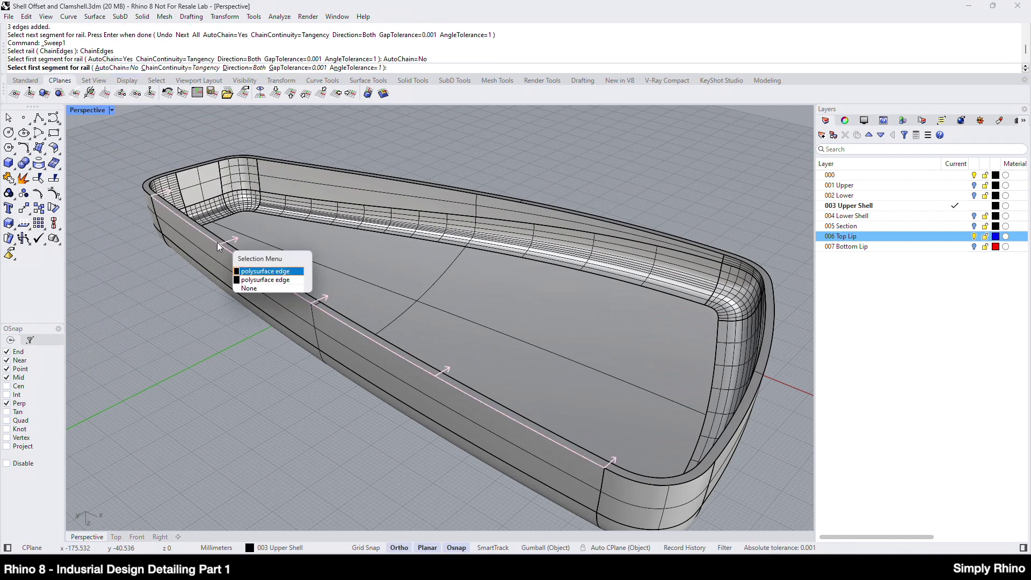
pyautogui.click(241, 278)
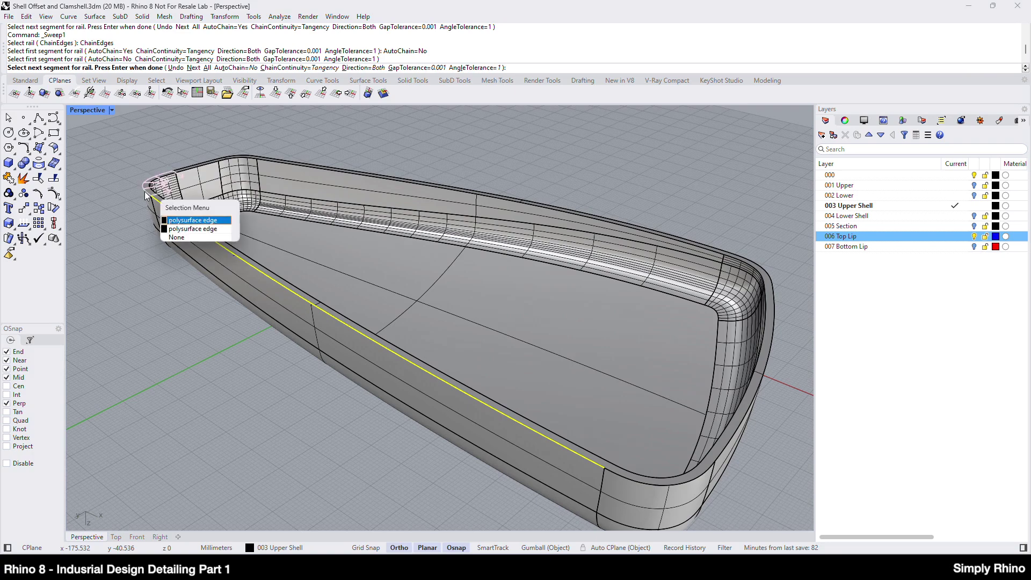
# - Add the remaining outer rim edges of the upper shell one by one to close the sweep rail, and finish the chain
pyautogui.click(185, 221)
pyautogui.click(187, 169)
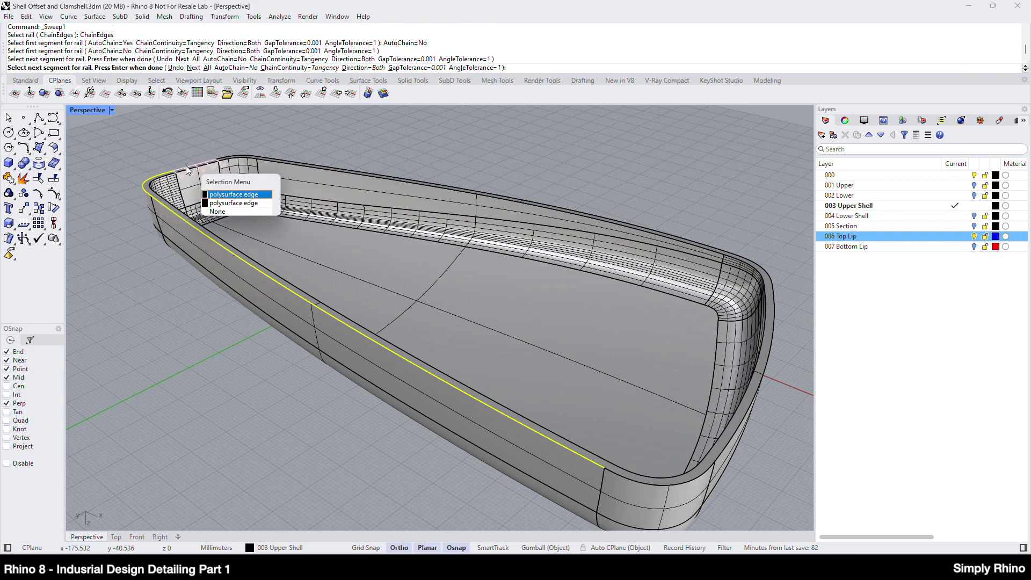
pyautogui.click(233, 204)
pyautogui.click(235, 157)
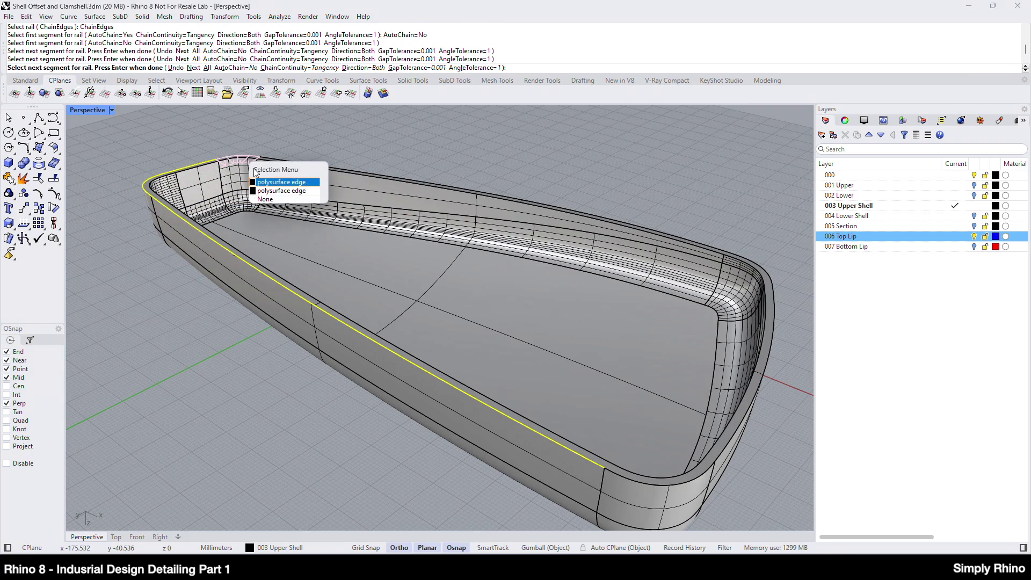
pyautogui.click(265, 193)
pyautogui.click(283, 163)
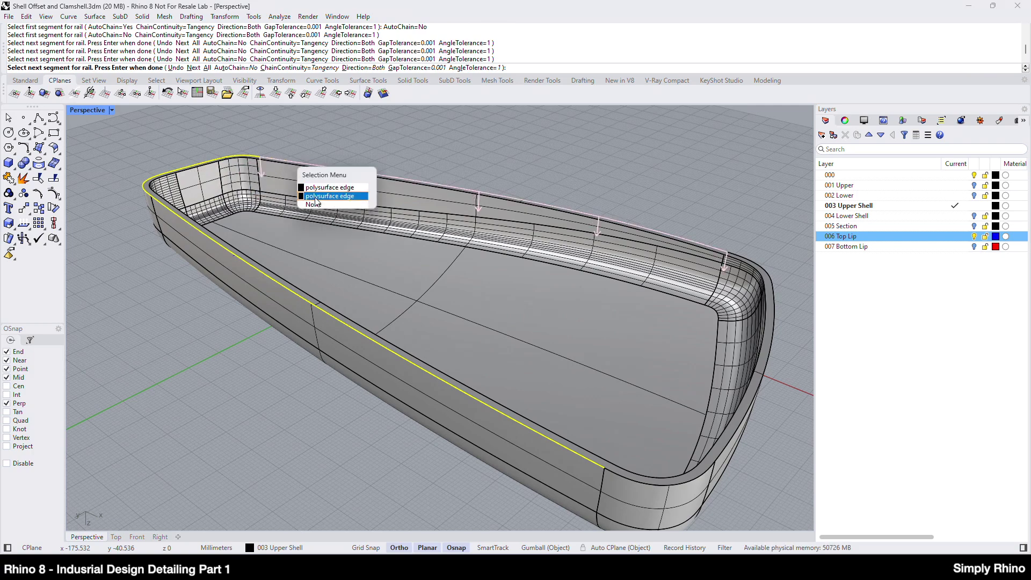
pyautogui.click(317, 201)
pyautogui.click(769, 272)
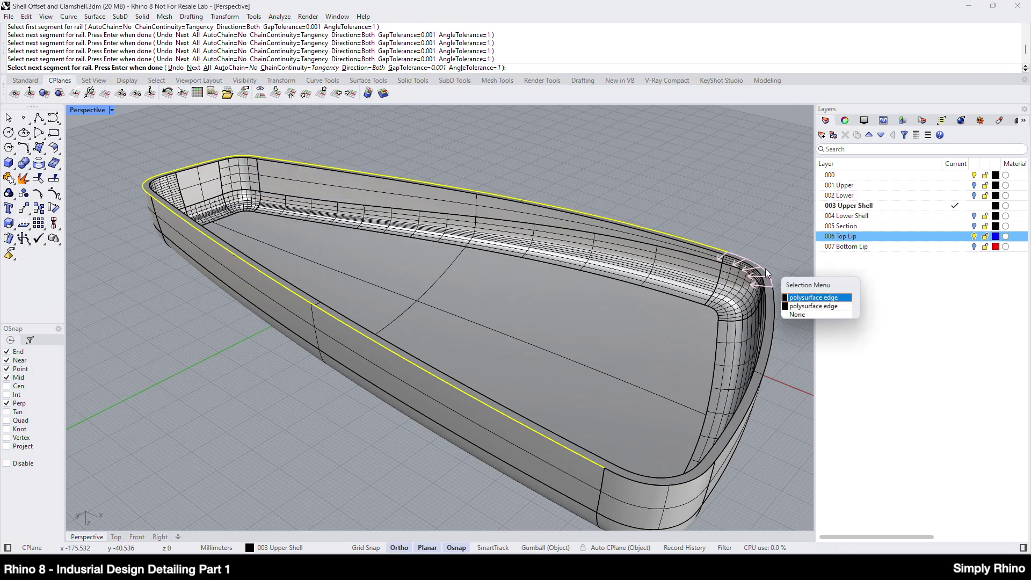
pyautogui.click(799, 303)
pyautogui.click(772, 348)
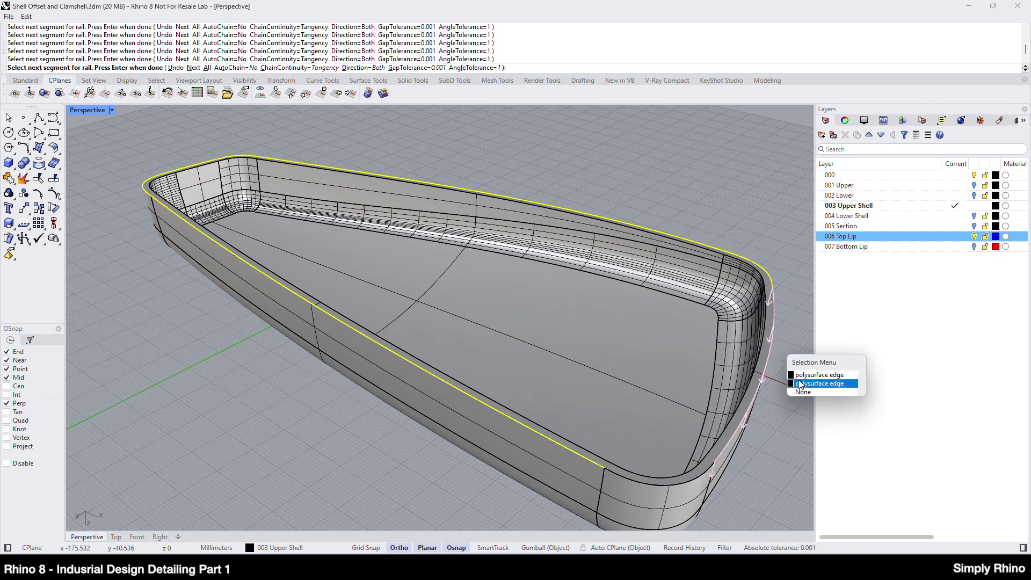
pyautogui.click(818, 374)
pyautogui.click(698, 483)
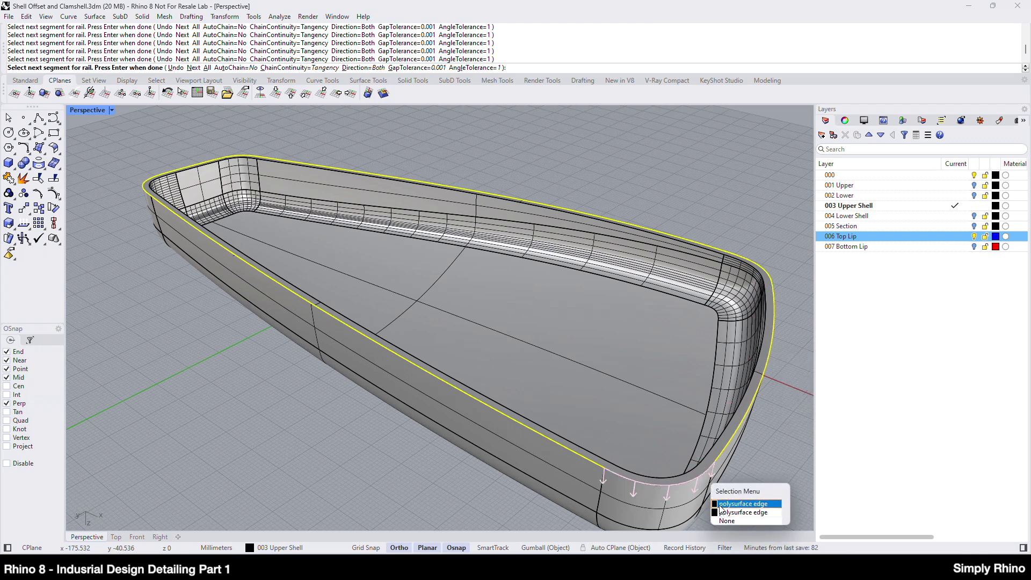
pyautogui.click(721, 508)
pyautogui.press('Return')
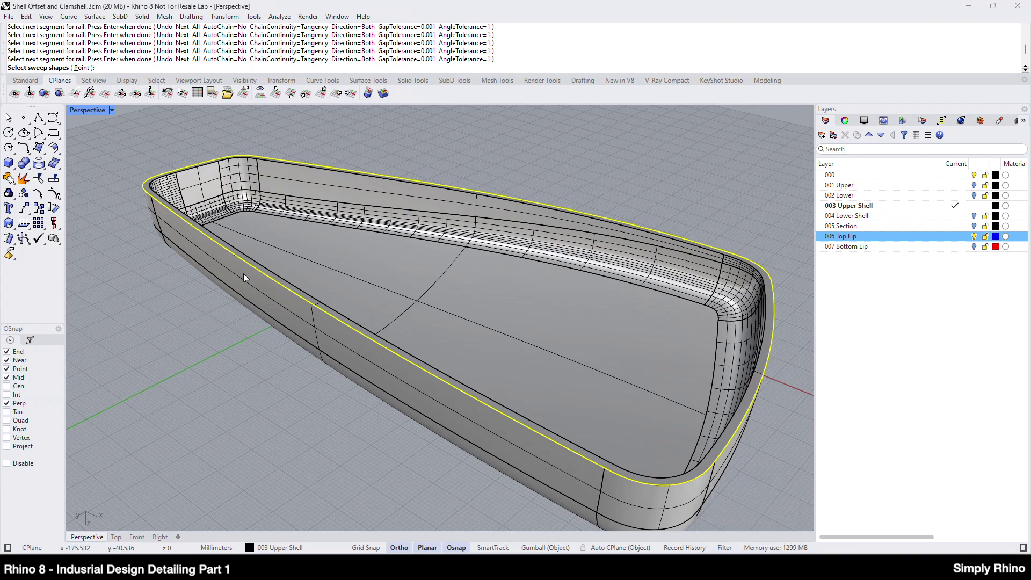
# - Sweep the top lip profile along the rim rail with Freeform frame style and cross sections left unchanged
pyautogui.scroll(5, 233, 261)
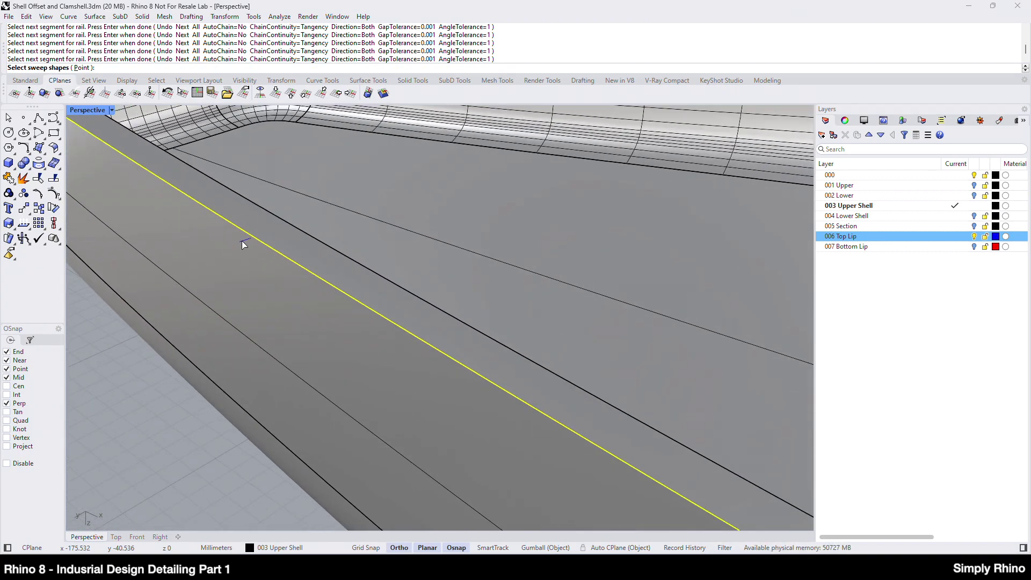
pyautogui.click(243, 243)
pyautogui.scroll(-5, 242, 244)
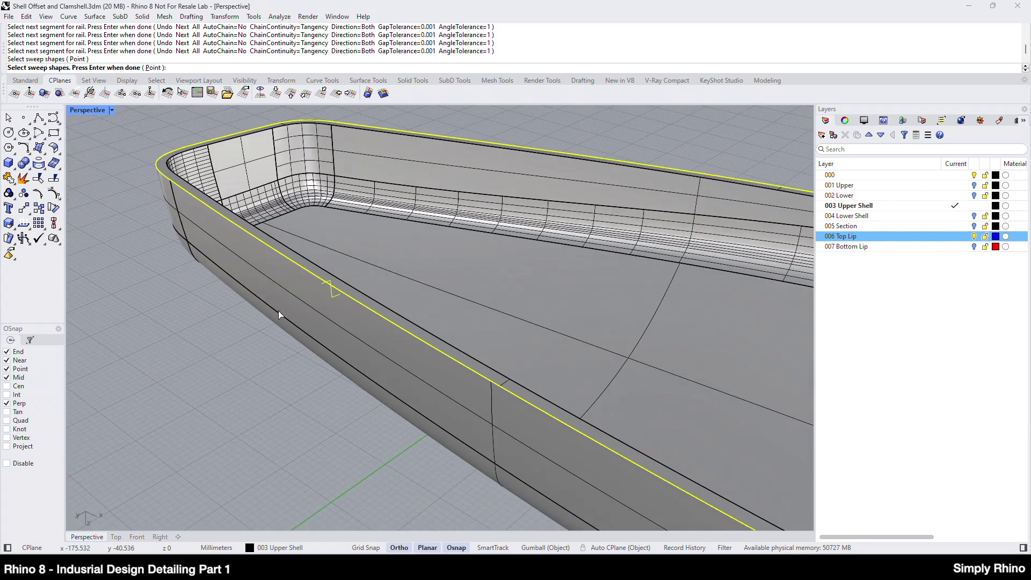
pyautogui.press('Return')
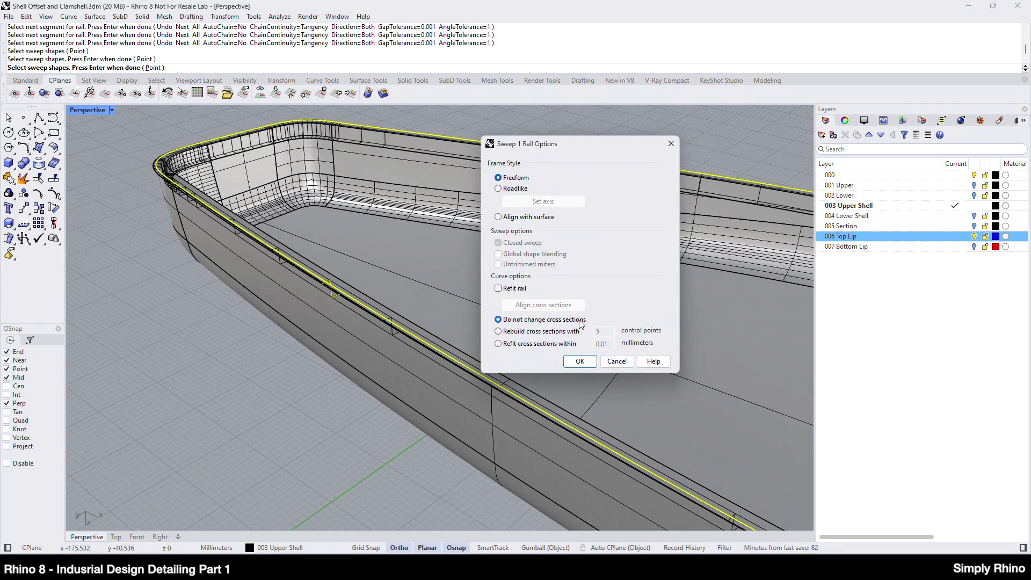
pyautogui.click(580, 361)
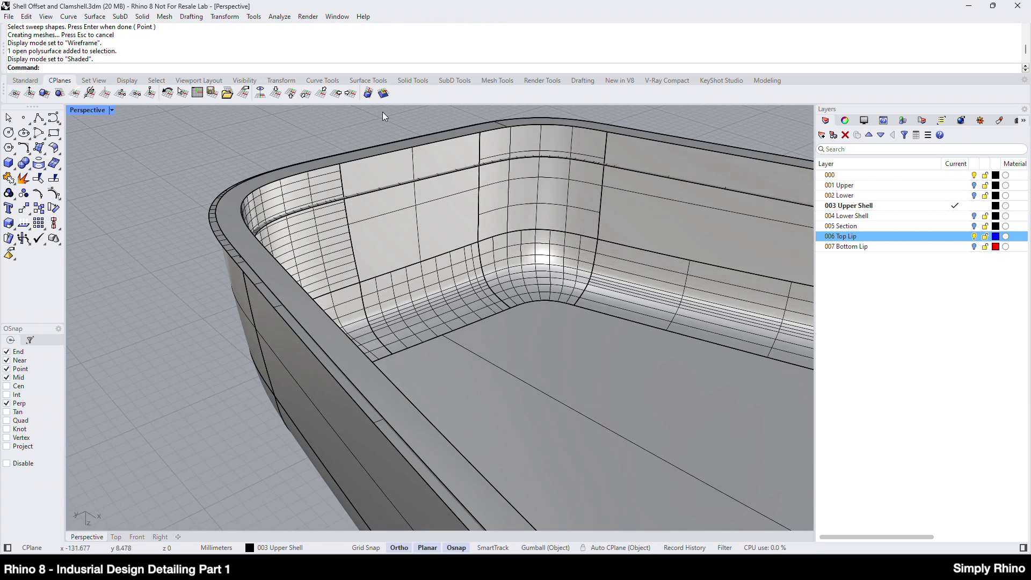
# - Boolean the upper shell with the swept lip surface using Boolean Two Objects, accepting the A minus B result
pyautogui.click(417, 81)
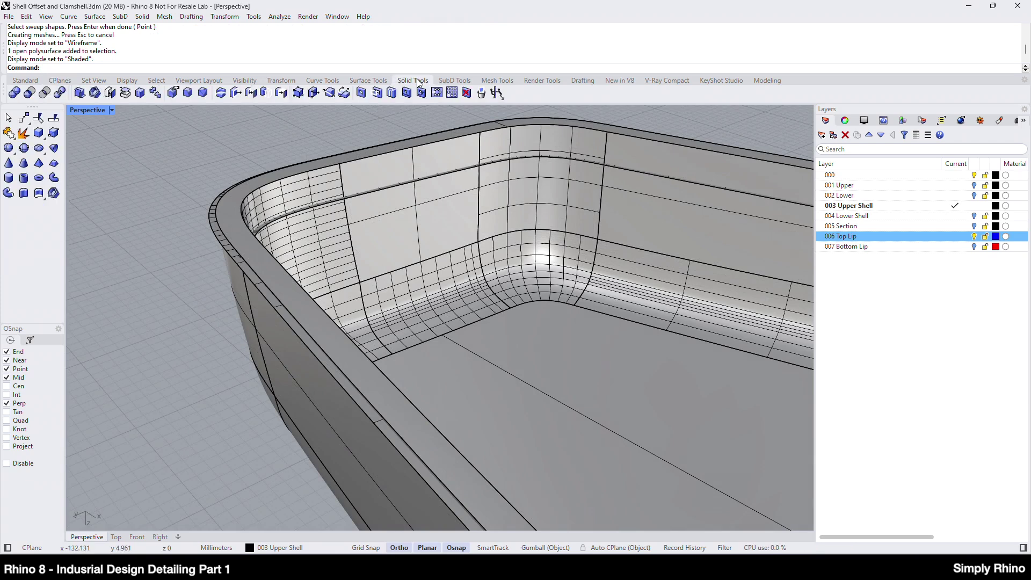
pyautogui.click(61, 93)
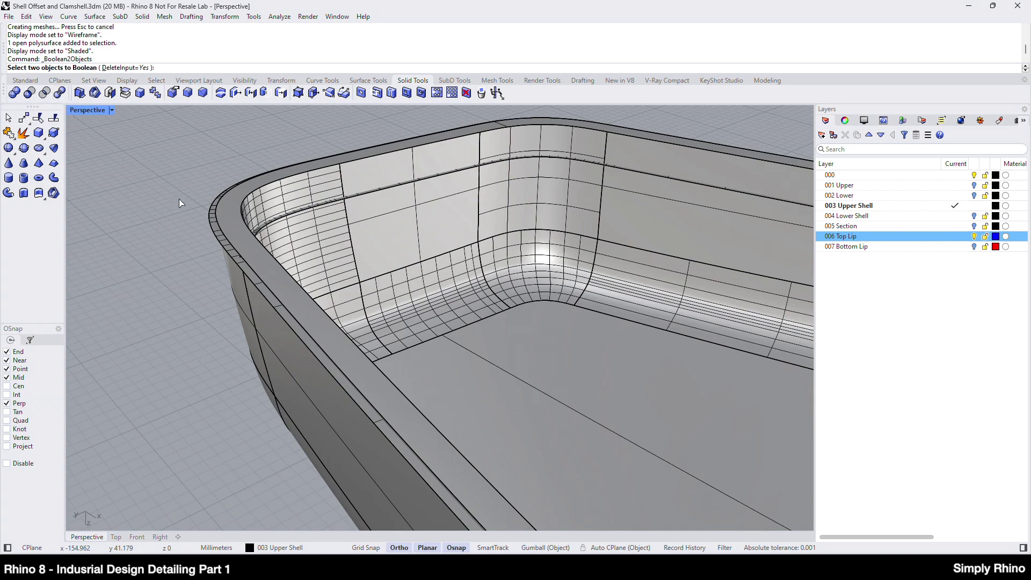
pyautogui.click(276, 367)
pyautogui.click(210, 220)
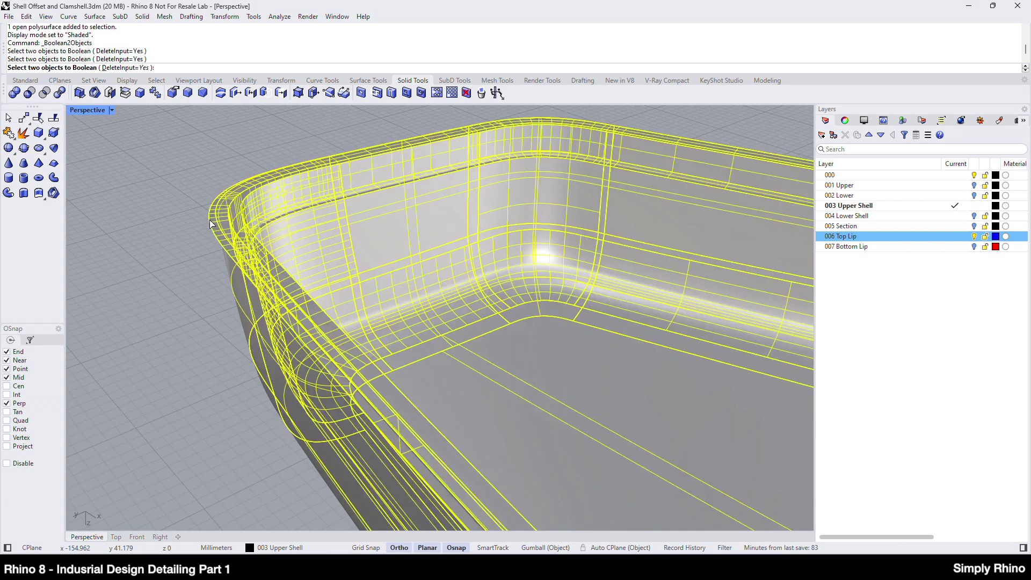
pyautogui.click(288, 236)
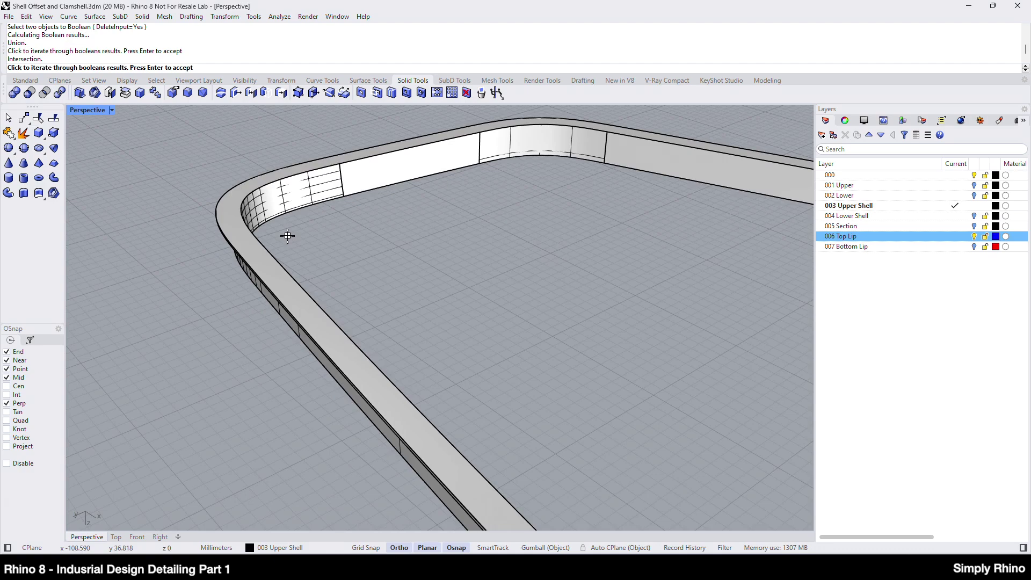
pyautogui.click(288, 237)
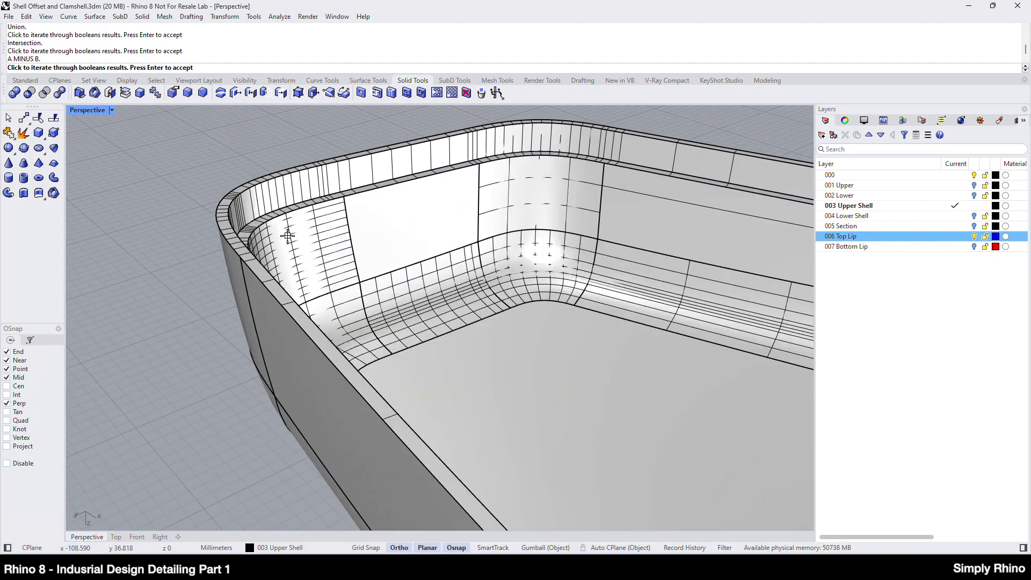
pyautogui.press('Return')
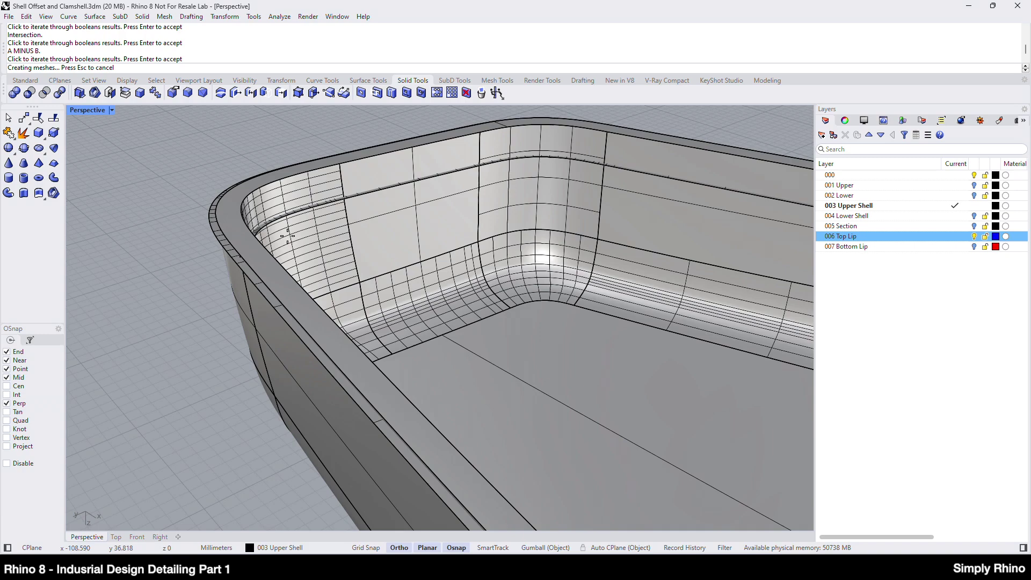
# - Set the Perspective viewport's display mode to Surface Evaluation and inspect the upper shell's stepped lip
pyautogui.moveTo(288, 237); pyautogui.dragTo(113, 108, button='right')
pyautogui.click(112, 110)
pyautogui.click(167, 288)
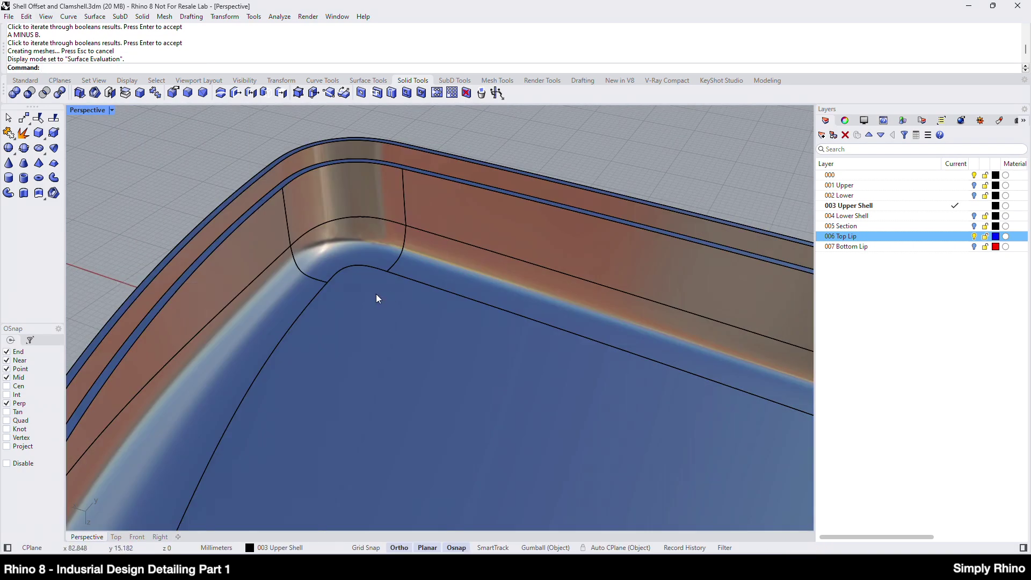
pyautogui.scroll(-3, 333, 274)
pyautogui.moveTo(300, 261)
pyautogui.mouseDown(button='right')
pyautogui.moveTo(376, 263)
pyautogui.moveTo(308, 275)
pyautogui.mouseUp(button='right')
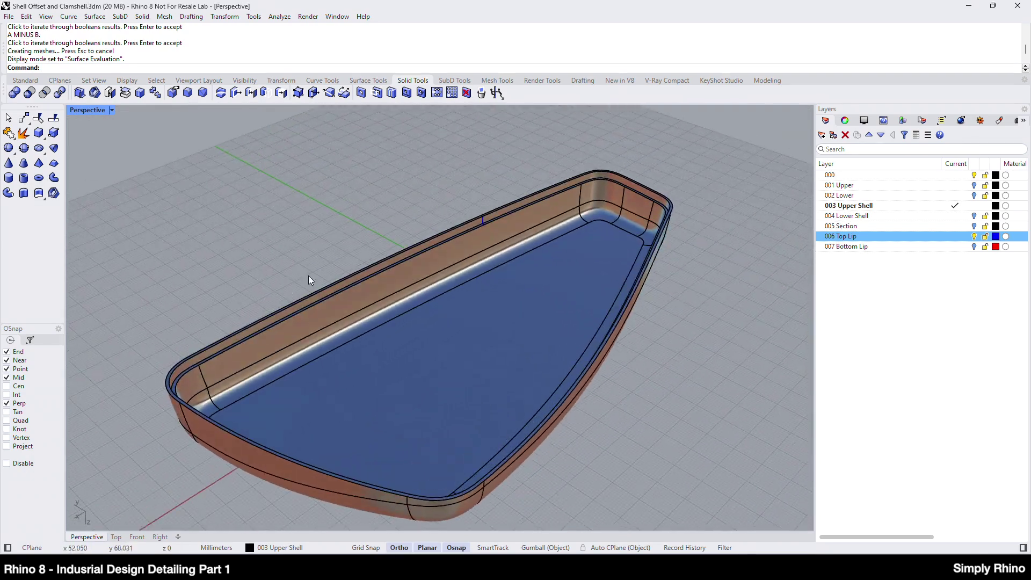
pyautogui.scroll(5, 634, 164)
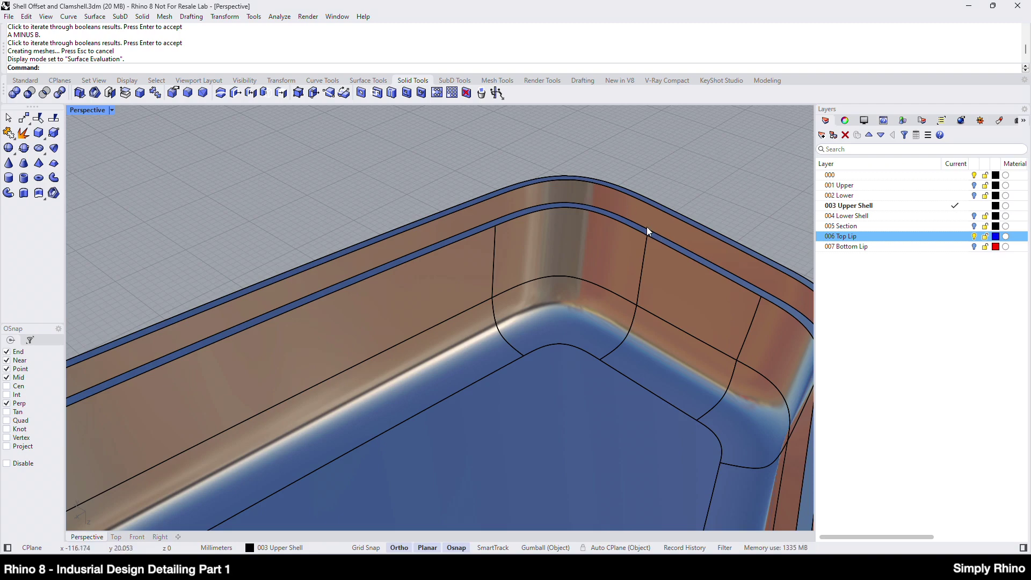
pyautogui.scroll(-5, 536, 185)
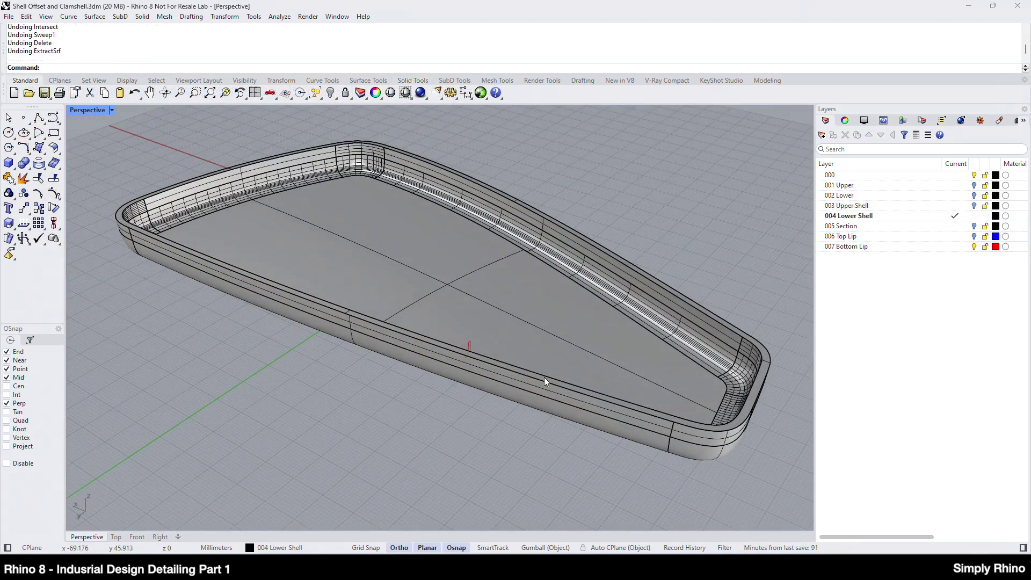
# - Extract the flat rim surface from the top of the lower shell and delete it
pyautogui.scroll(2, 544, 377)
pyautogui.scroll(-2, 543, 376)
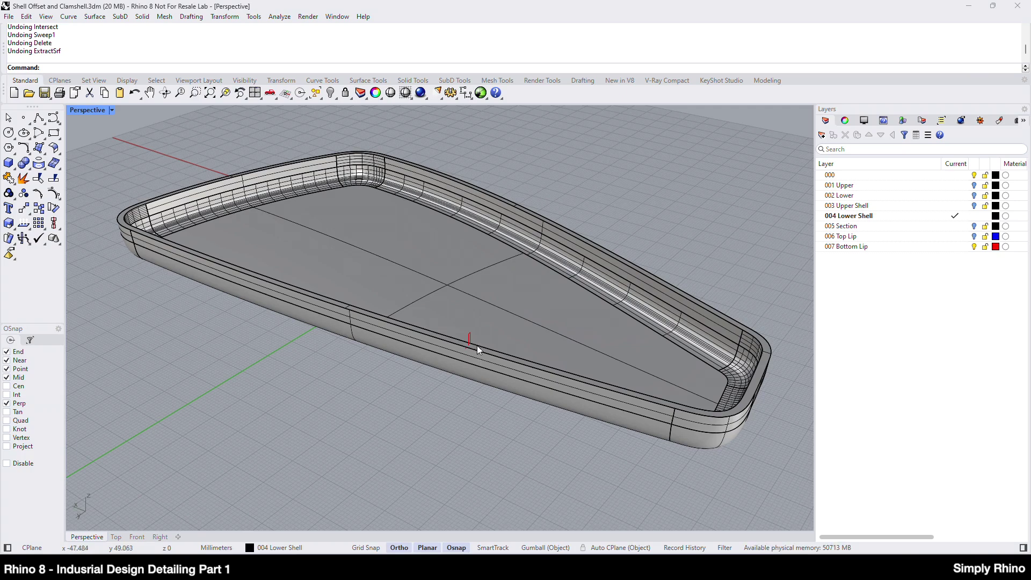
pyautogui.scroll(5, 477, 344)
pyautogui.click(35, 182)
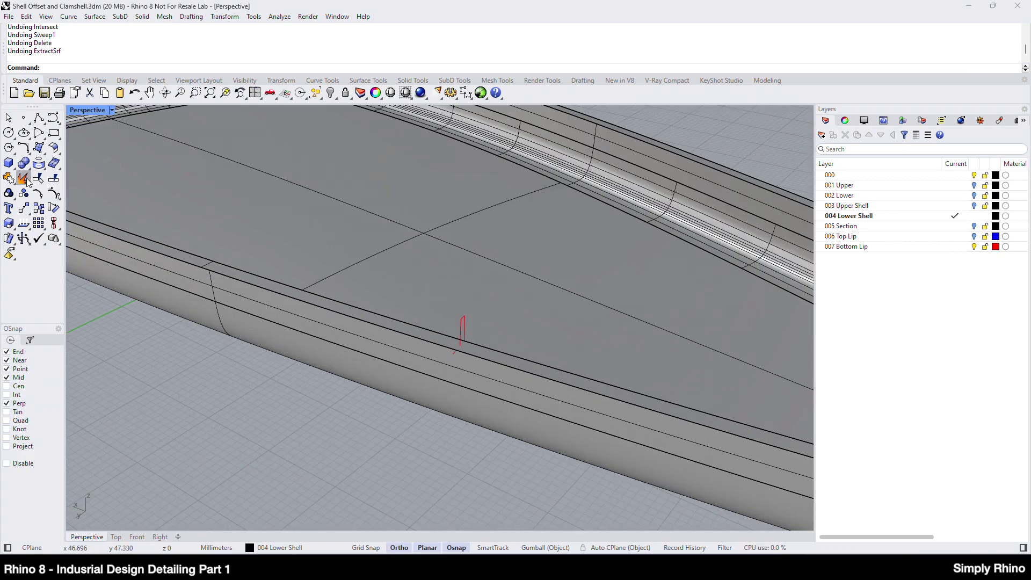
pyautogui.click(500, 361)
pyautogui.scroll(-5, 446, 386)
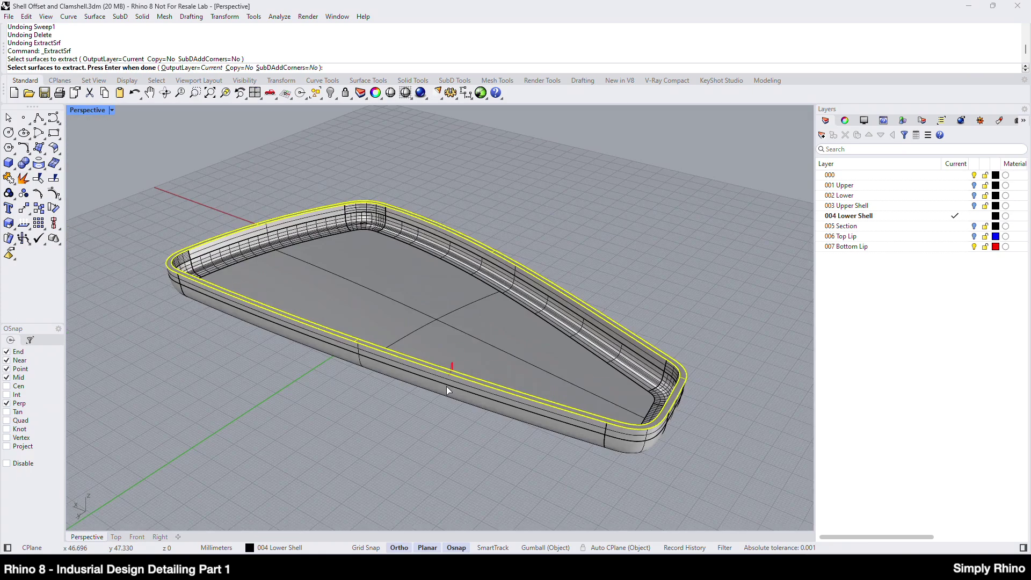
pyautogui.press('Return')
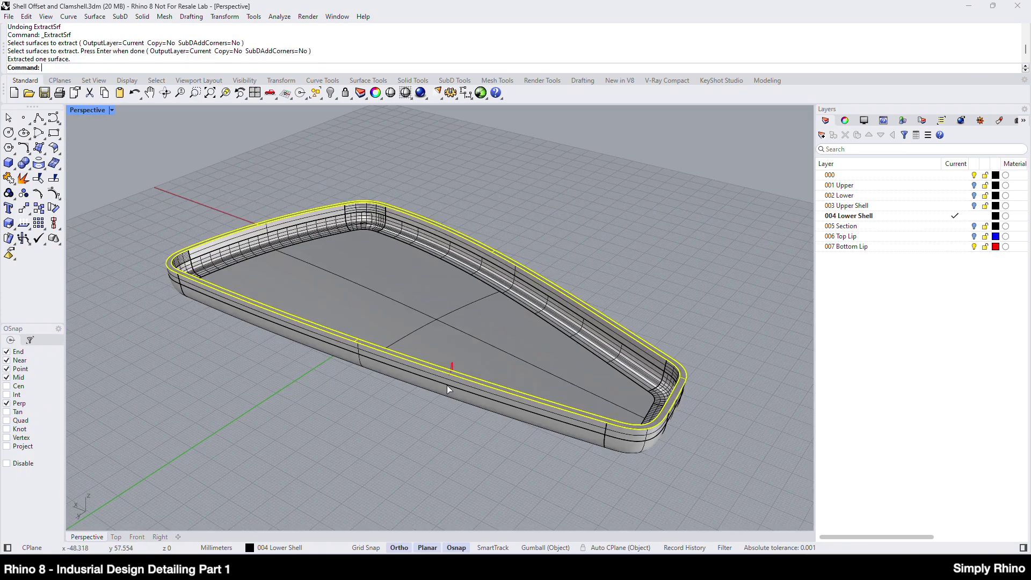
pyautogui.press('Delete')
# - Start a one-rail sweep and chain the lower shell's inner rim edges as the rail, with automatic chaining and Tangency continuity
pyautogui.scroll(6, 446, 387)
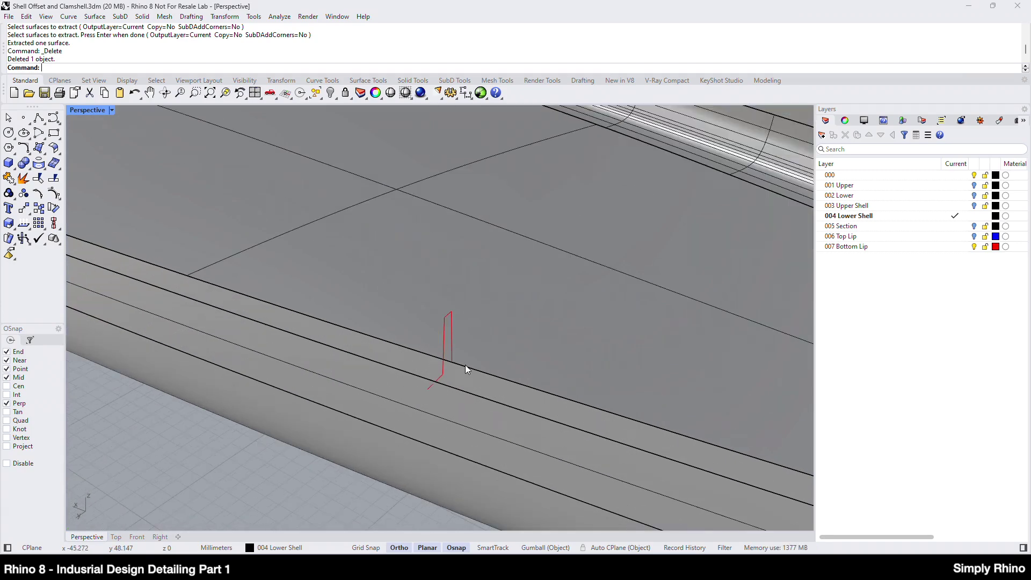
pyautogui.scroll(-5, 465, 366)
pyautogui.click(94, 16)
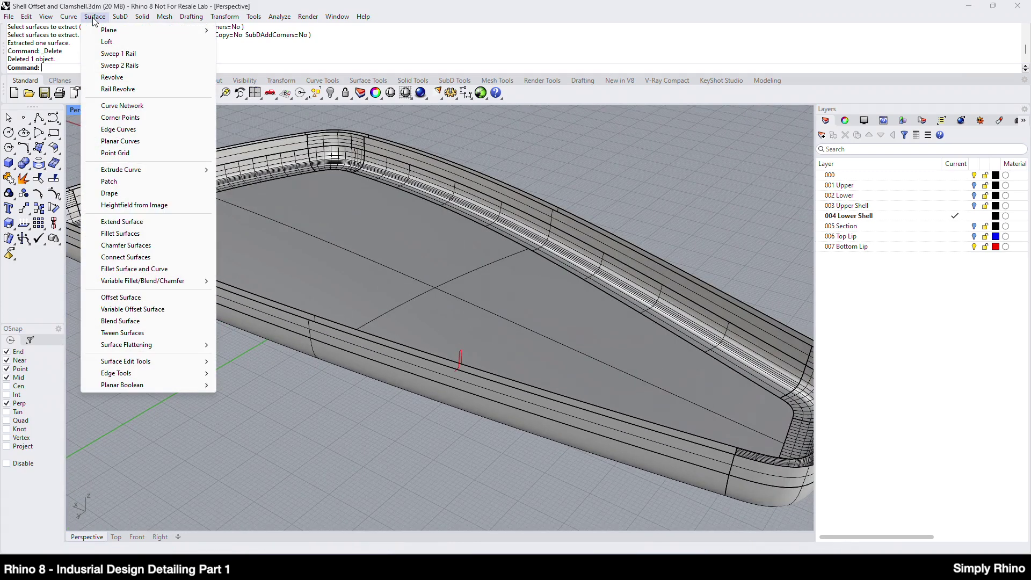
pyautogui.click(118, 53)
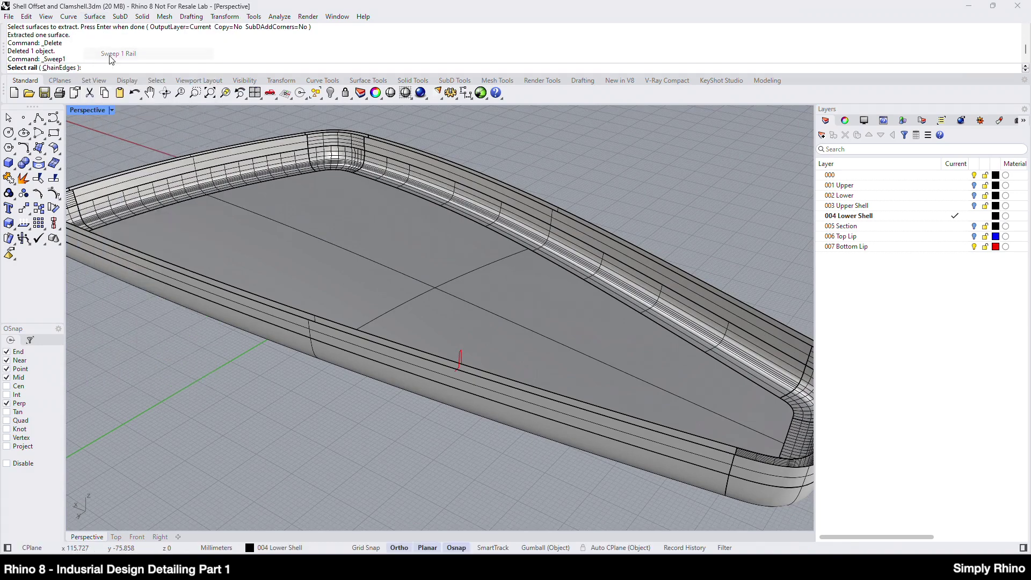
pyautogui.click(59, 68)
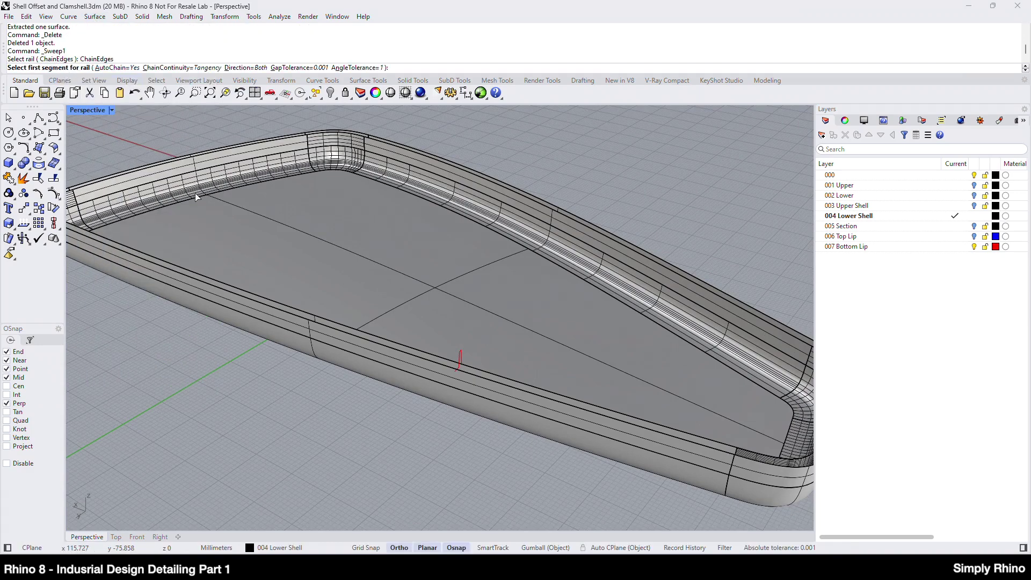
pyautogui.click(433, 357)
# - Sweep the red bottom lip profile along the rim rail with Freeform frame style and cross sections left unchanged
pyautogui.scroll(5, 430, 356)
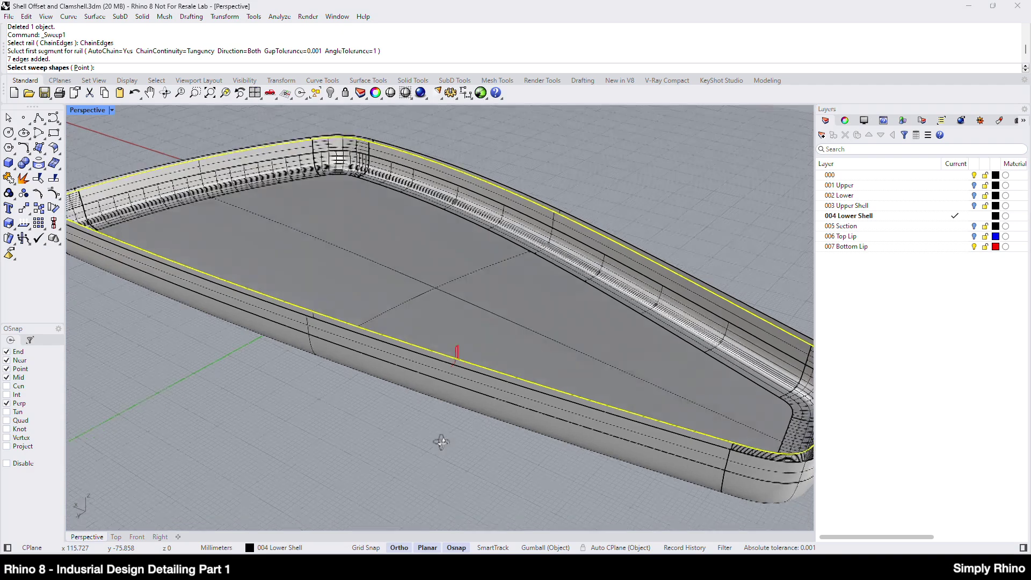
pyautogui.scroll(2, 424, 356)
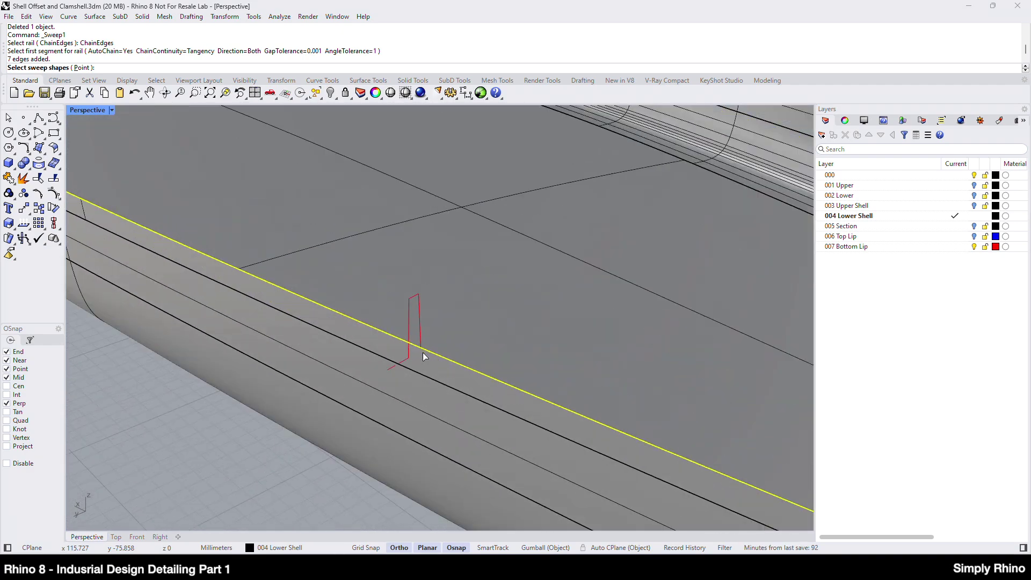
pyautogui.click(421, 325)
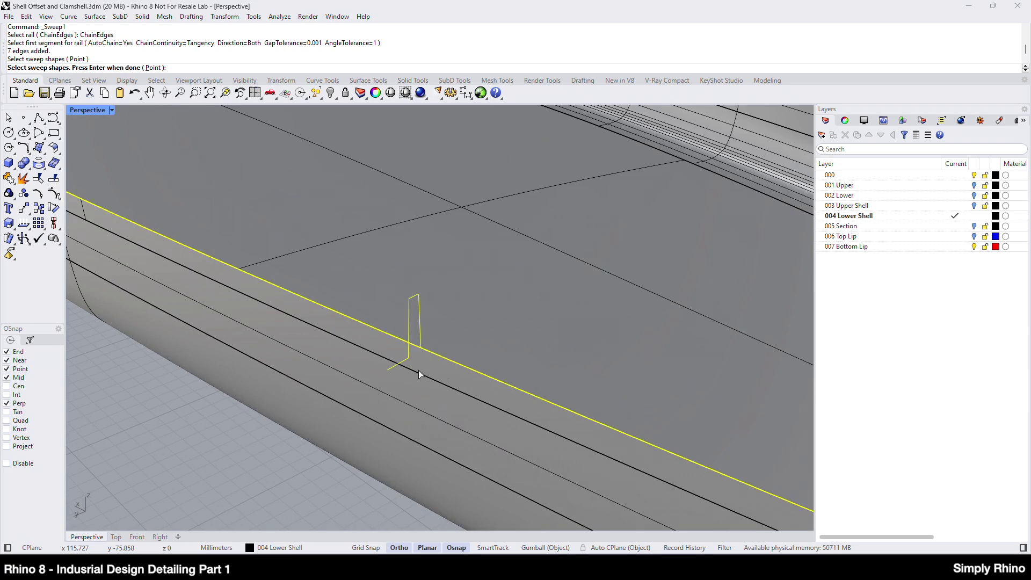
pyautogui.scroll(-3, 419, 371)
pyautogui.press('Return')
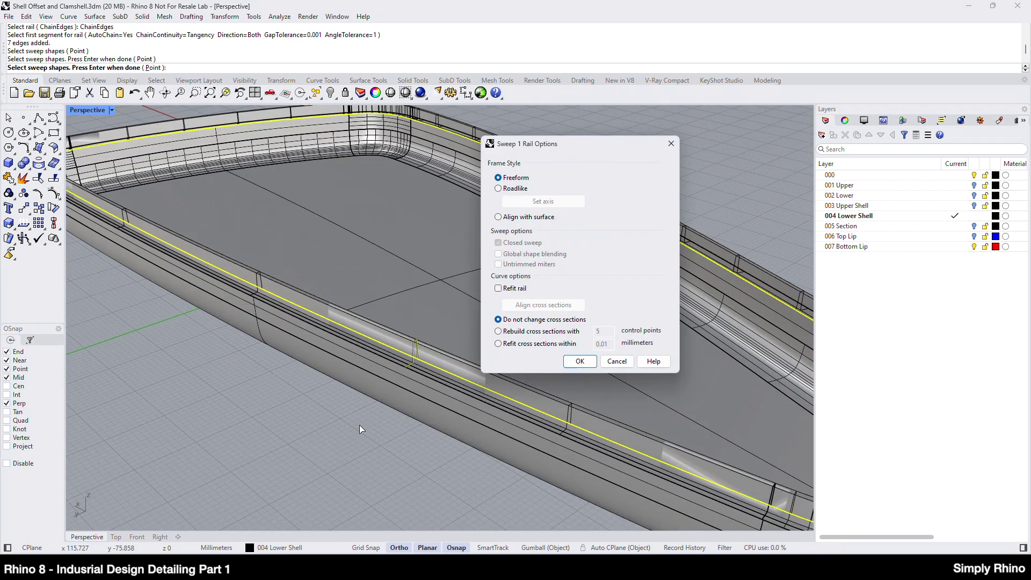
pyautogui.click(577, 361)
# - Create the intersection curve between the lower shell and the swept bottom lip surface
pyautogui.moveTo(469, 387); pyautogui.dragTo(256, 282, button='right')
pyautogui.scroll(5, 230, 288)
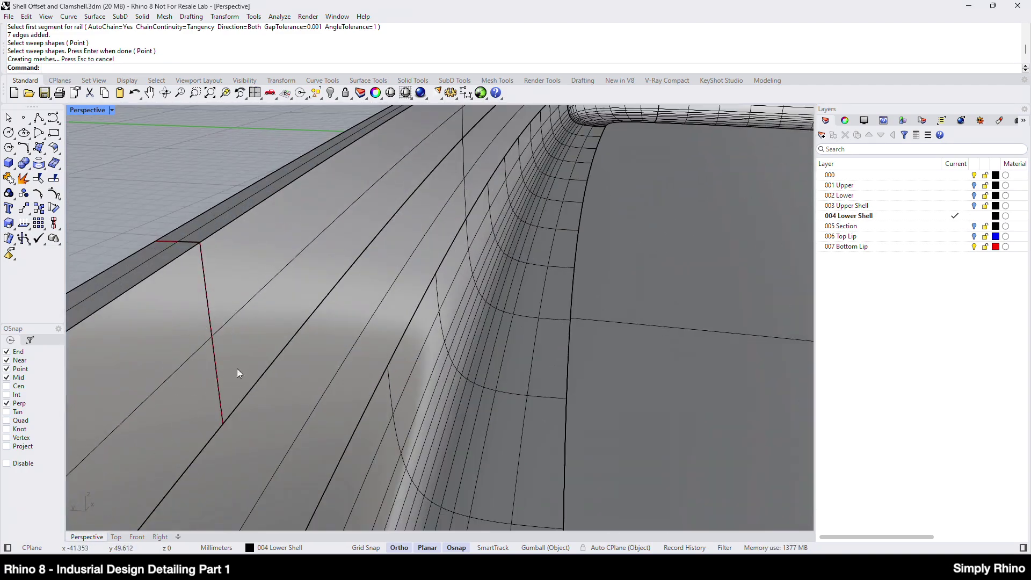
pyautogui.scroll(-5, 246, 403)
pyautogui.moveTo(229, 386); pyautogui.dragTo(290, 383, button='right')
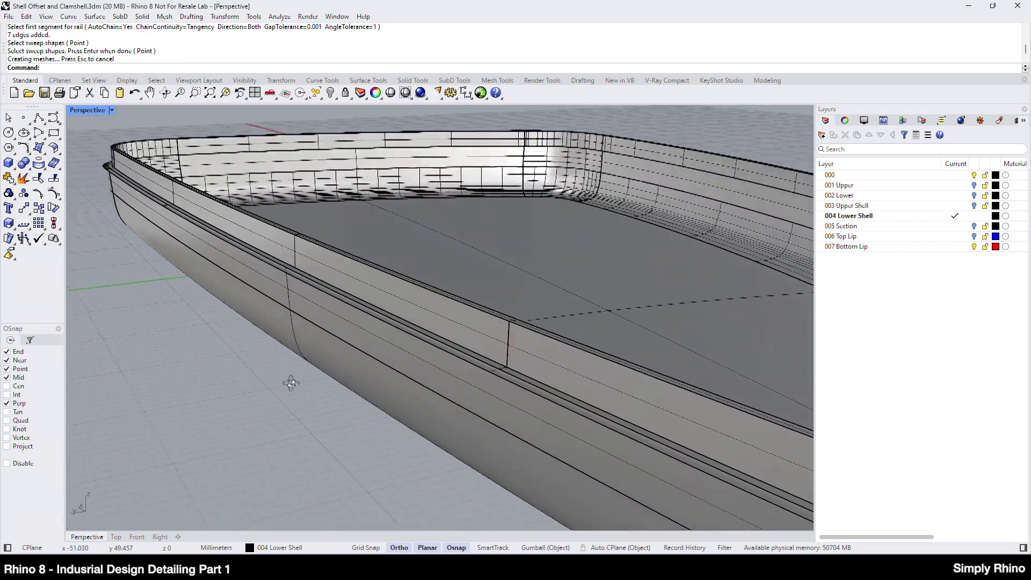
pyautogui.scroll(5, 547, 371)
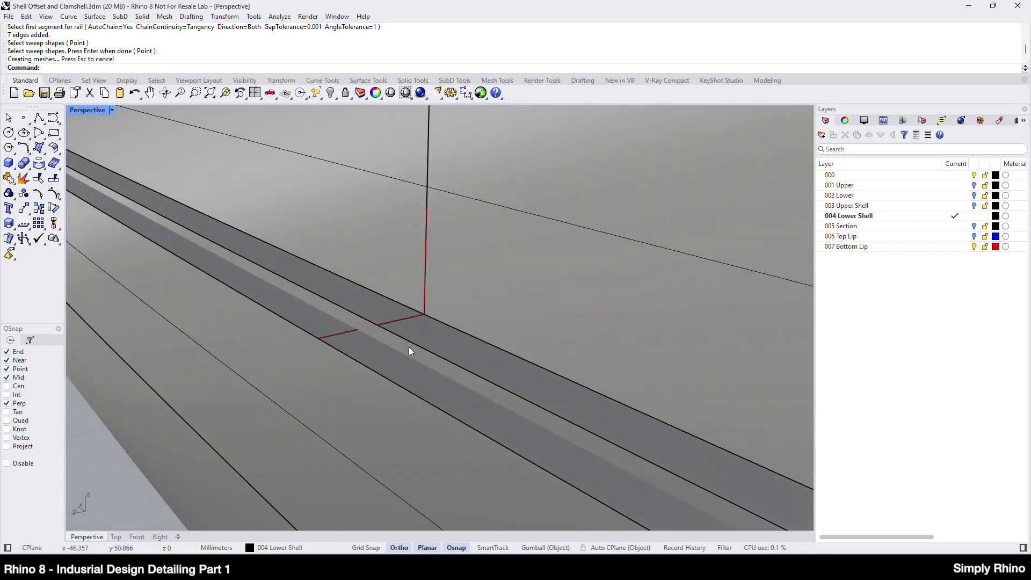
pyautogui.click(389, 337)
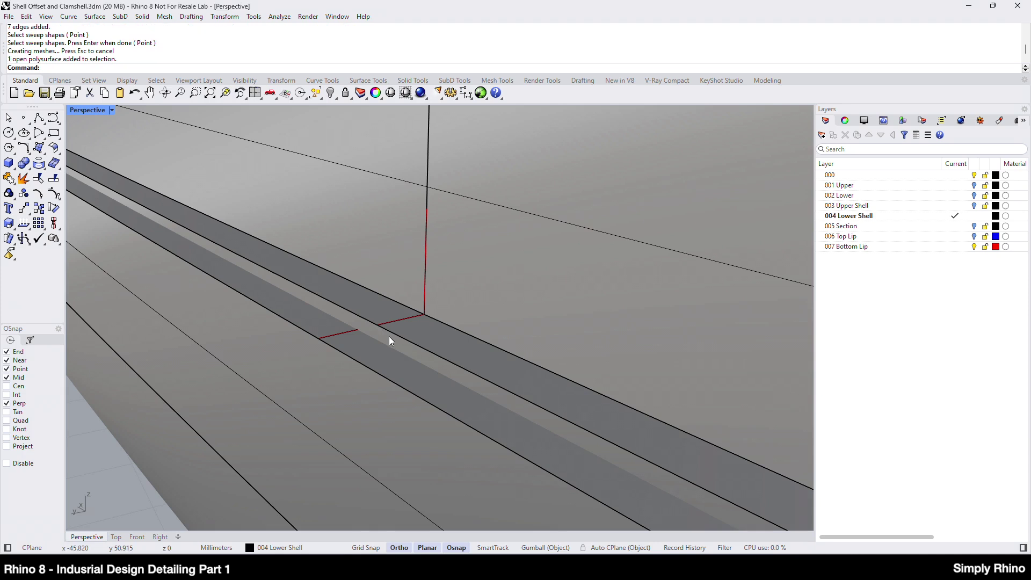
pyautogui.click(389, 337)
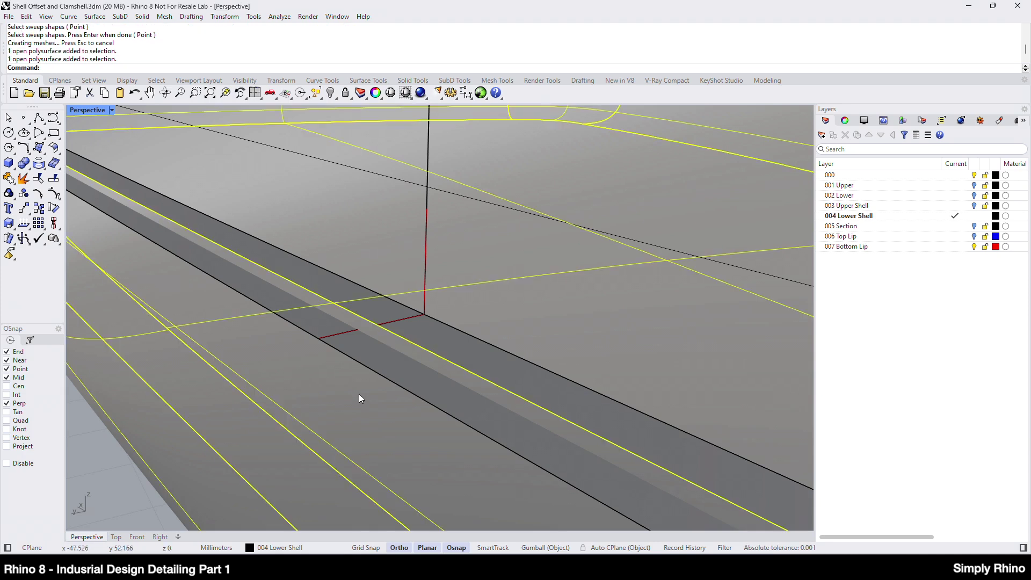
pyautogui.click(369, 358)
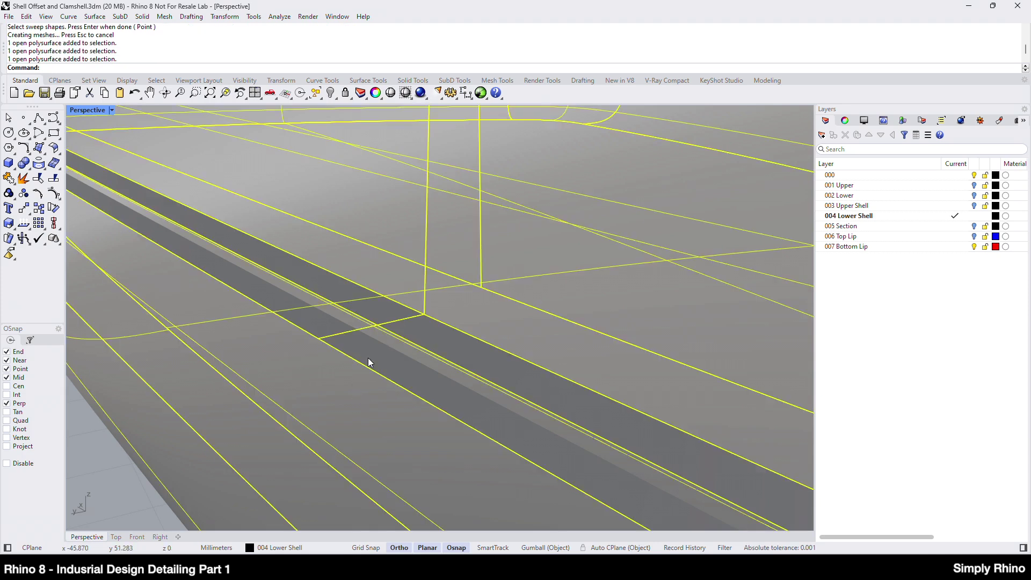
pyautogui.click(69, 16)
pyautogui.moveTo(128, 376)
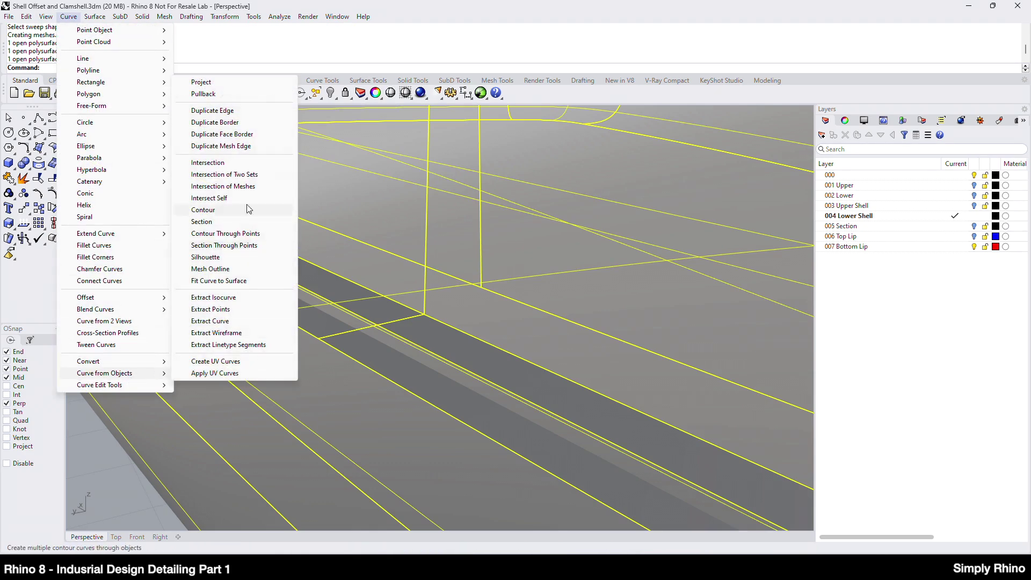
pyautogui.click(221, 162)
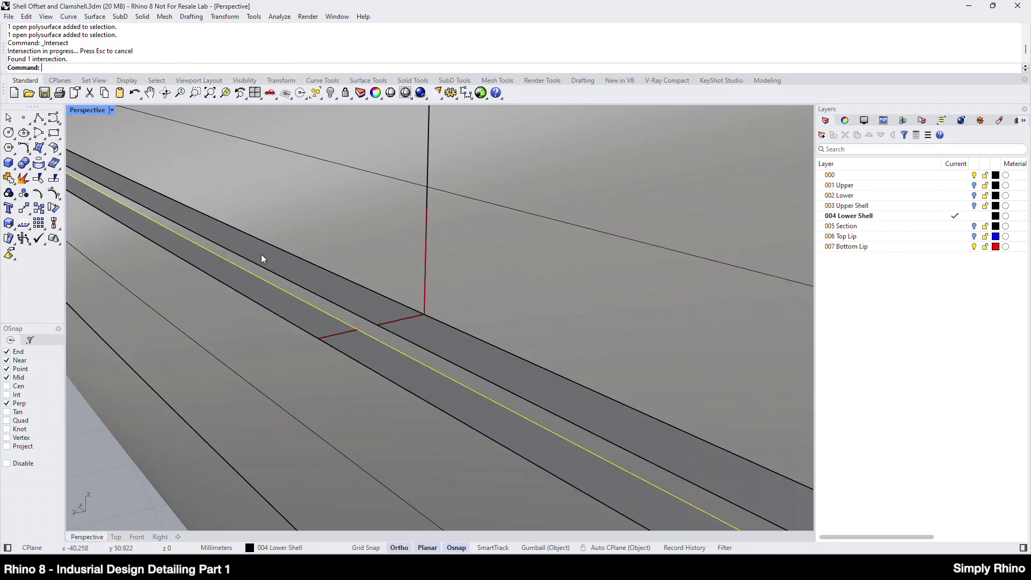
# - Trim away the excess of the lower shell and the swept lip, using the intersection curve as the cutting object
pyautogui.click(53, 193)
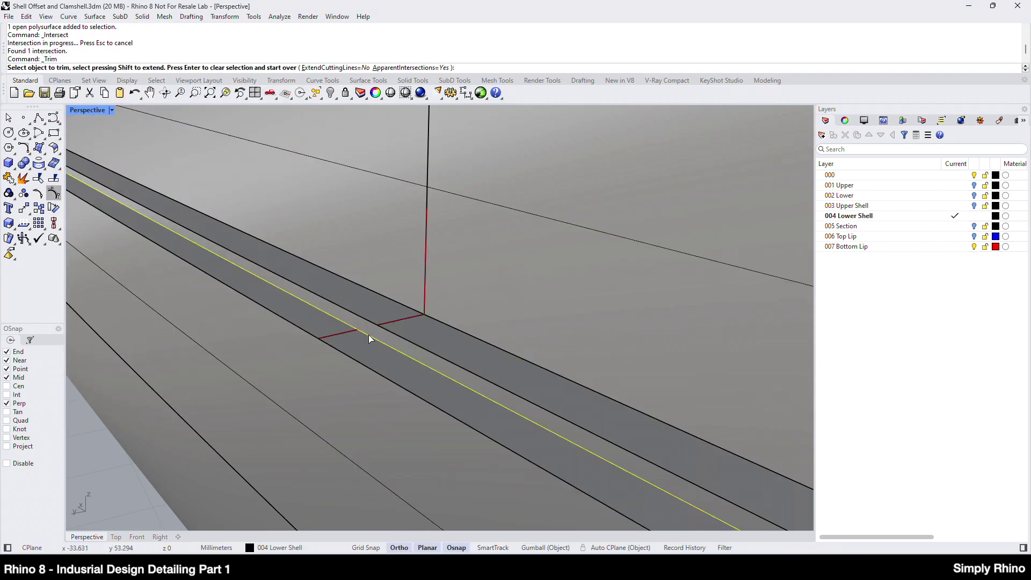
pyautogui.click(430, 350)
pyautogui.click(423, 403)
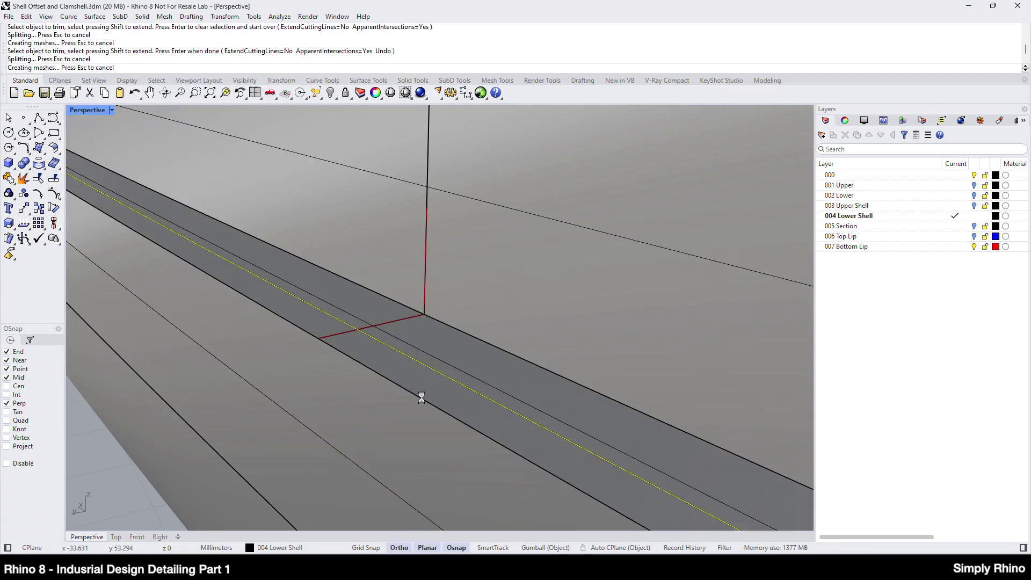
pyautogui.scroll(-5, 322, 354)
pyautogui.scroll(-5, 303, 337)
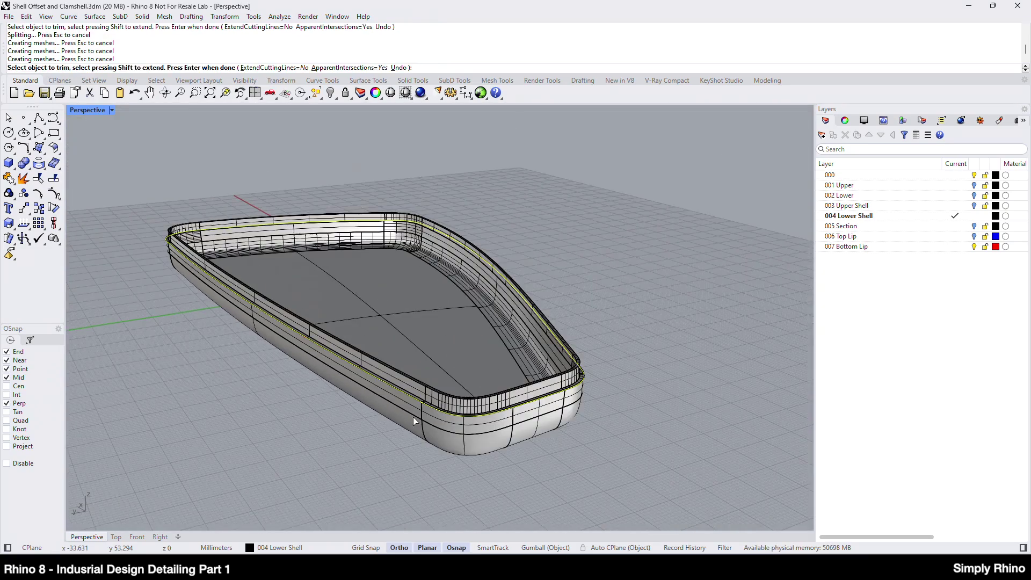
pyautogui.scroll(10, 463, 407)
pyautogui.scroll(2, 371, 359)
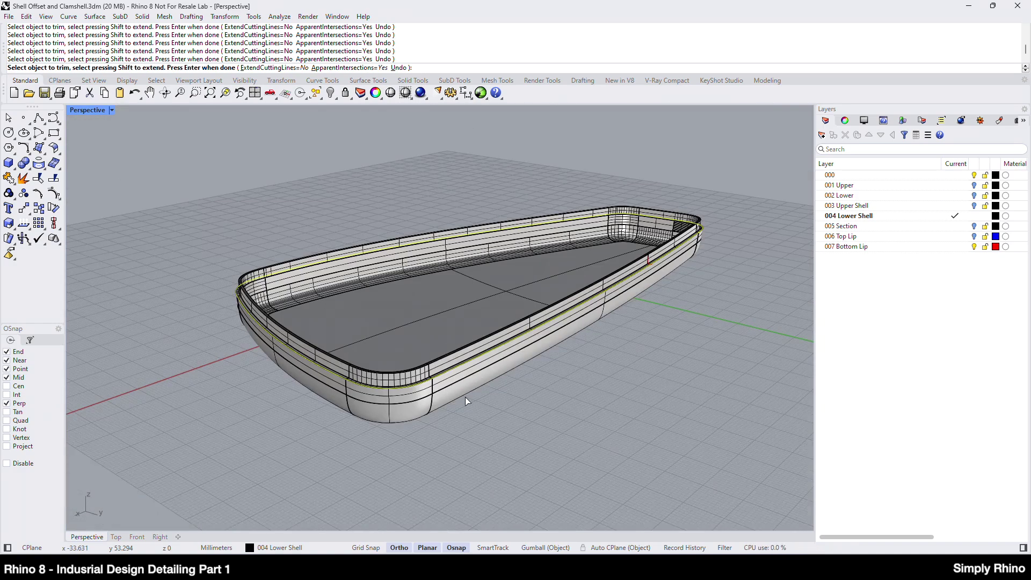
# - Hide the 007 Bottom Lip layer and join all visible lower shell and lip surfaces into one polysurface
pyautogui.click(886, 240)
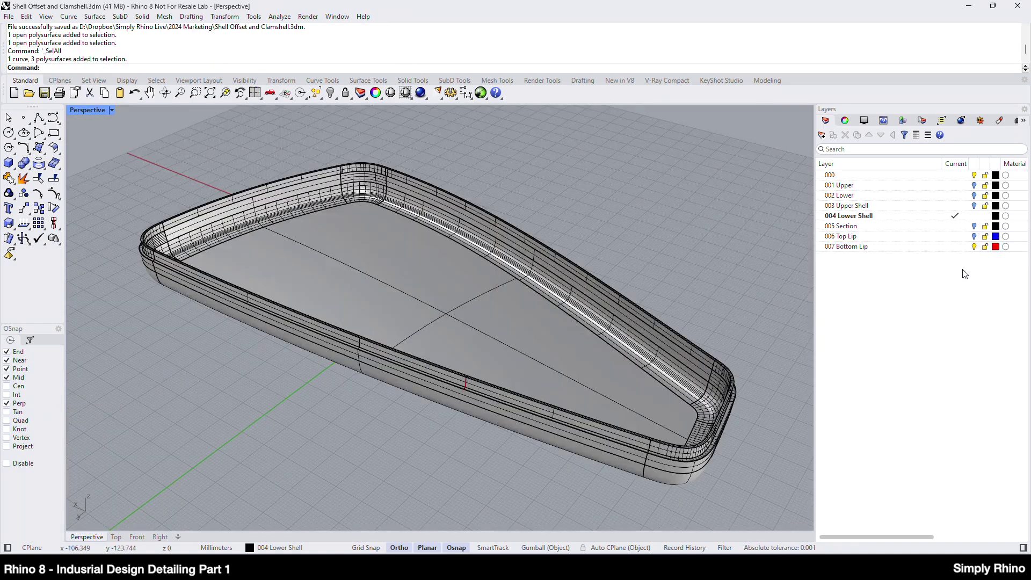
pyautogui.click(974, 247)
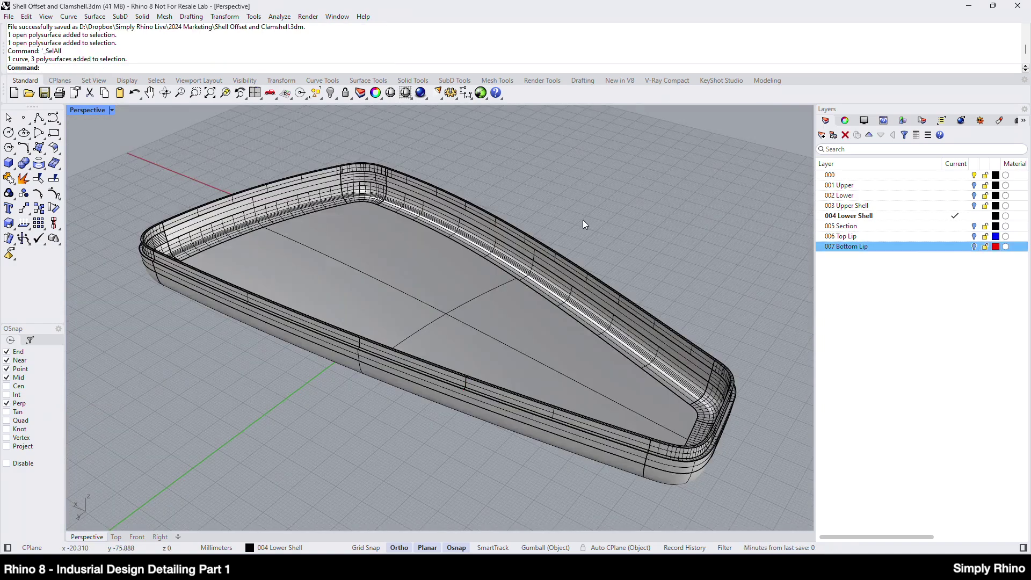
pyautogui.hotkey('ctrl', 'a')
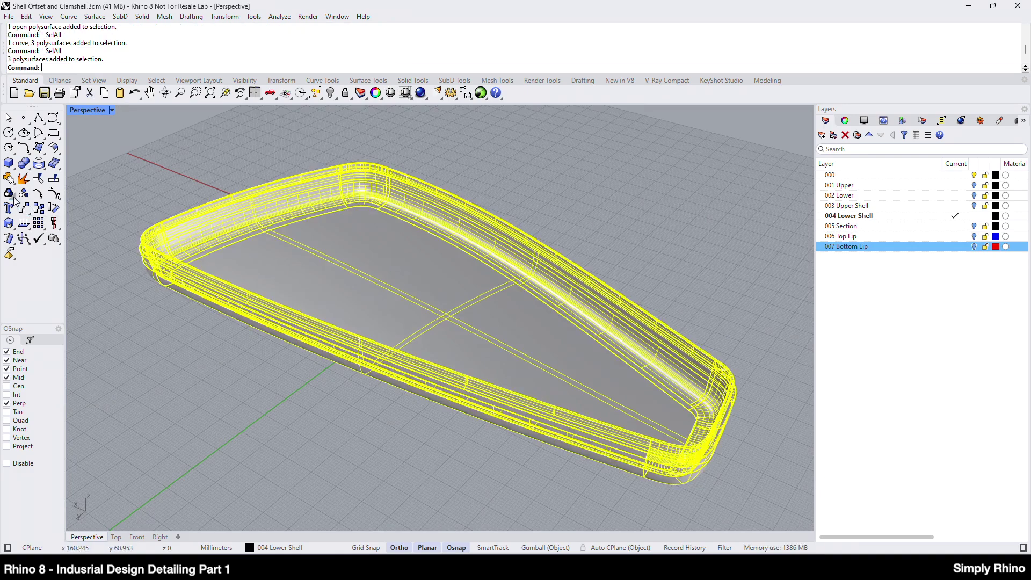
pyautogui.click(9, 178)
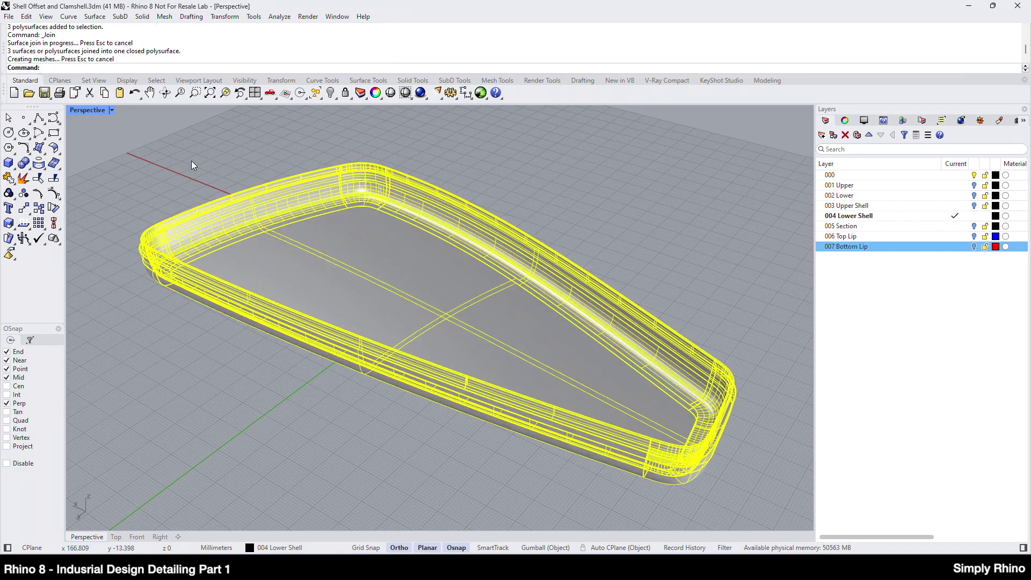
pyautogui.press('Escape')
# - Apply Environment Map surface analysis to the joined lower shell and inspect its lip
pyautogui.click(242, 204)
pyautogui.click(280, 16)
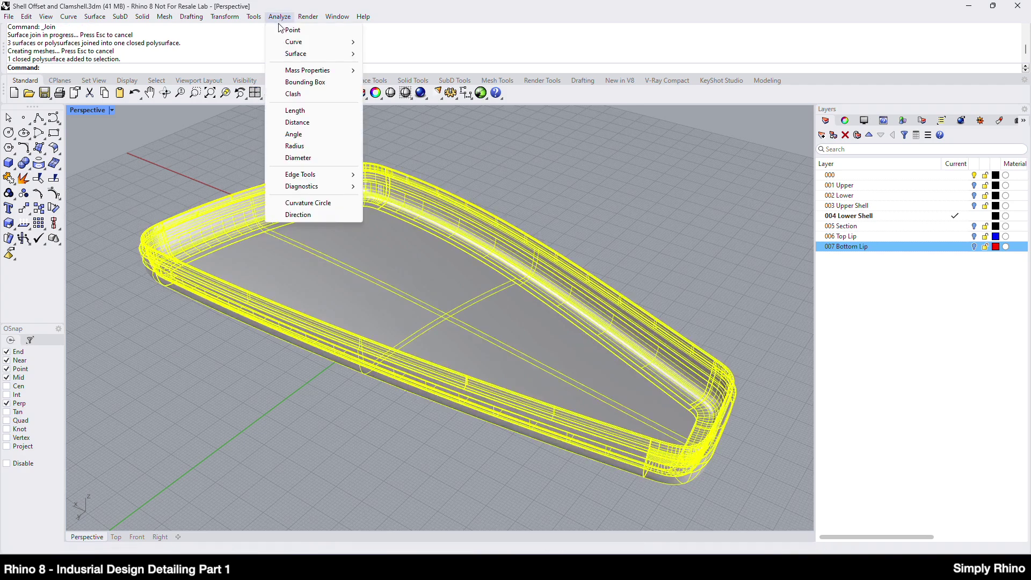
pyautogui.moveTo(301, 59)
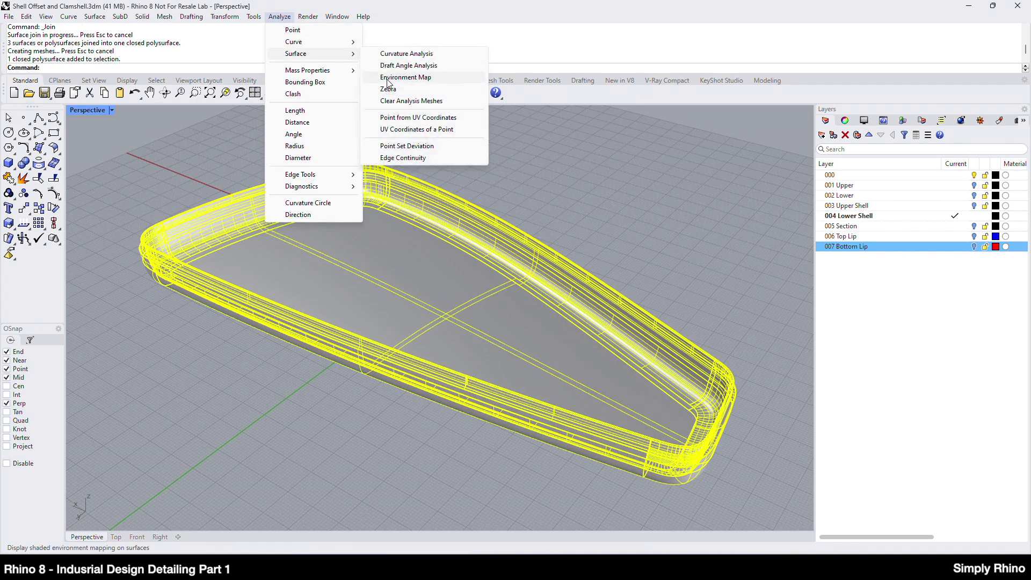
pyautogui.click(389, 77)
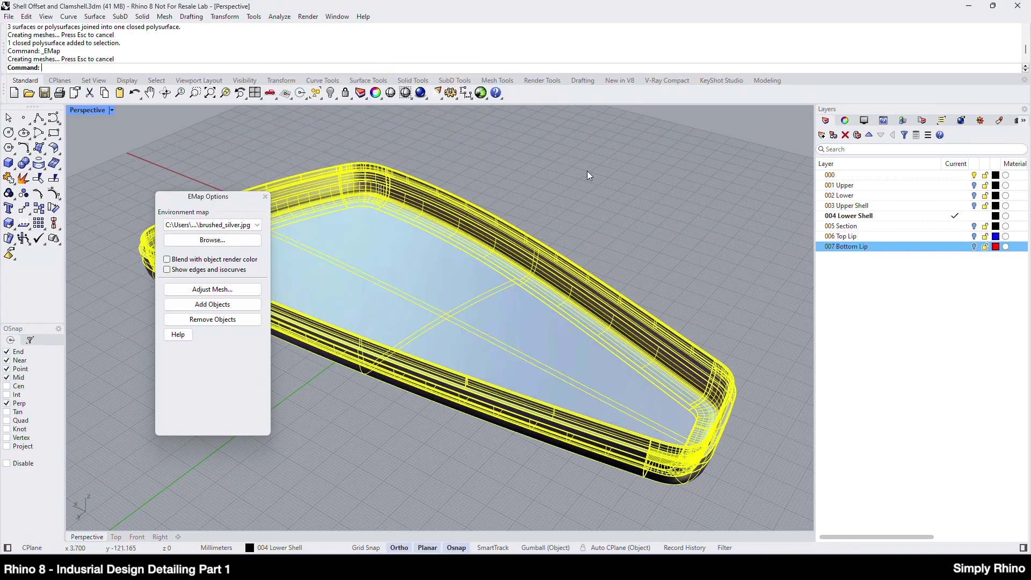
pyautogui.scroll(5, 651, 388)
pyautogui.scroll(-5, 656, 428)
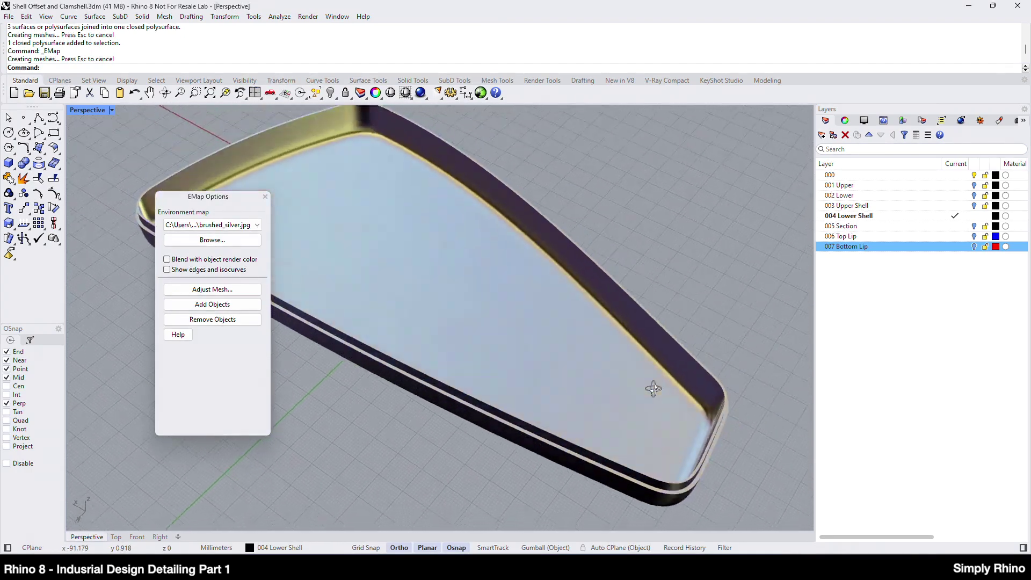
# - Close the environment map analysis and run Draft Angle Analysis on the joined lower shell
pyautogui.moveTo(781, 386); pyautogui.dragTo(346, 231, button='right')
pyautogui.click(265, 197)
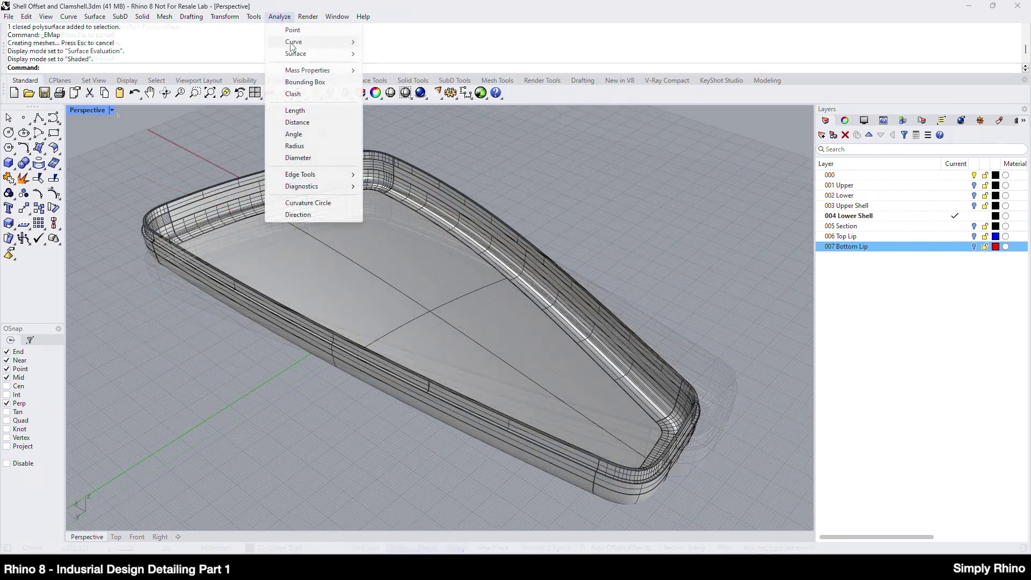
pyautogui.moveTo(305, 57)
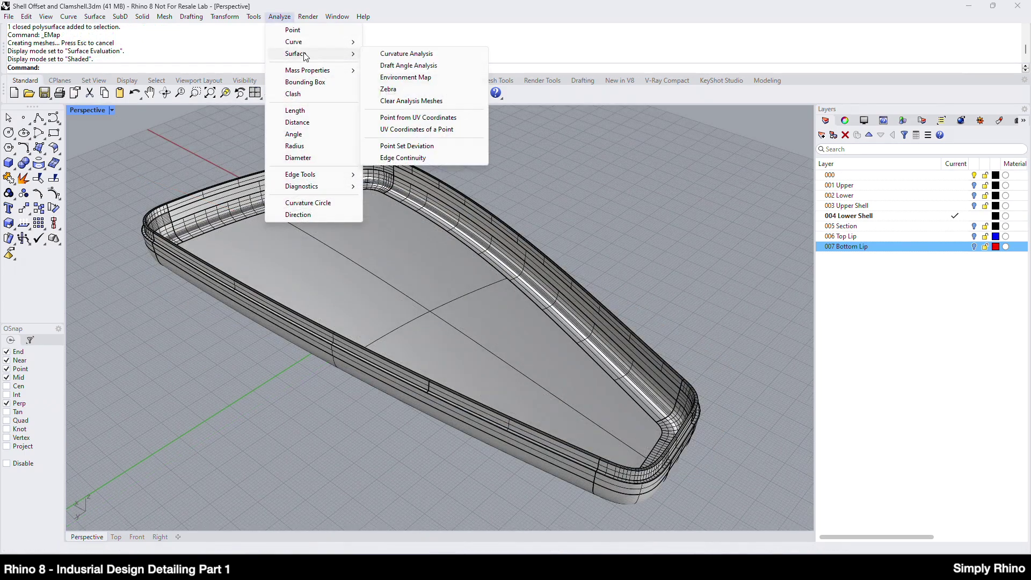
pyautogui.click(408, 65)
pyautogui.click(471, 257)
pyautogui.press('Return')
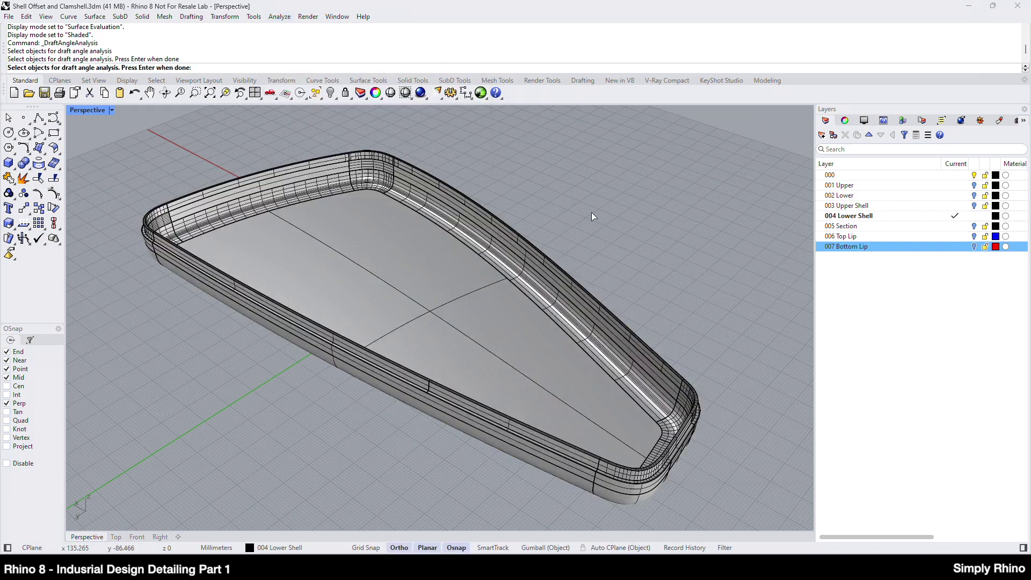
# - Set the upper draft angle limit to 2.0 and examine the draft on the lower shell's lip, inner faces and outer walls
pyautogui.doubleClick(621, 238)
pyautogui.click(621, 239)
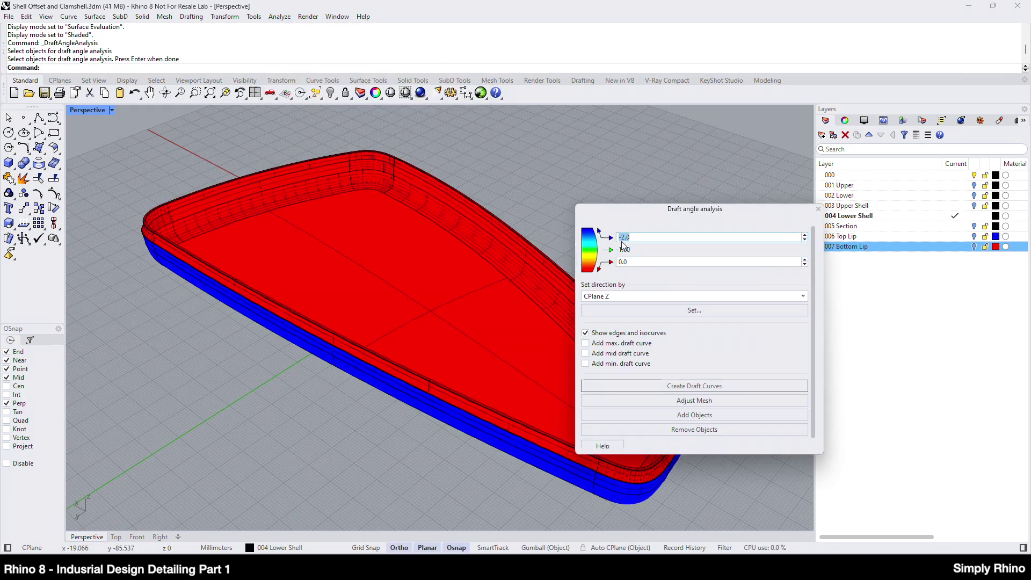
pyautogui.press('BackSpace')
pyautogui.press('Return')
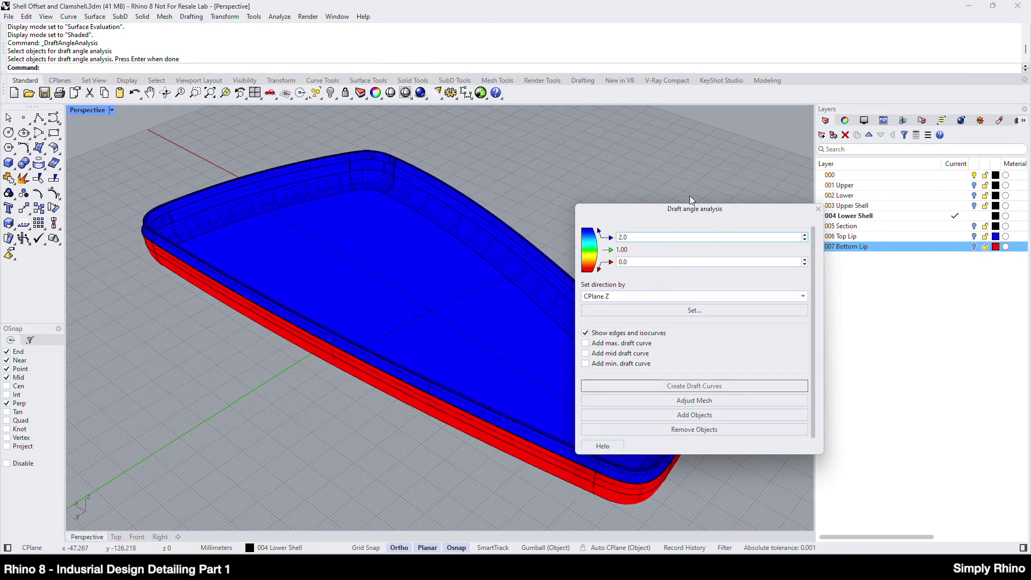
pyautogui.moveTo(421, 320); pyautogui.dragTo(270, 349, button='right')
pyautogui.scroll(5, 287, 455)
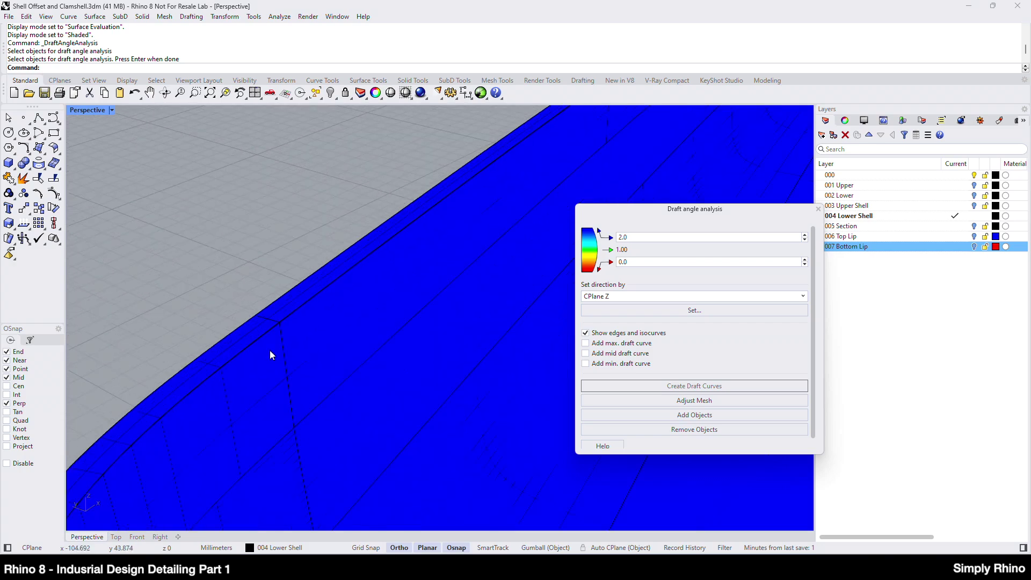
pyautogui.scroll(-5, 273, 313)
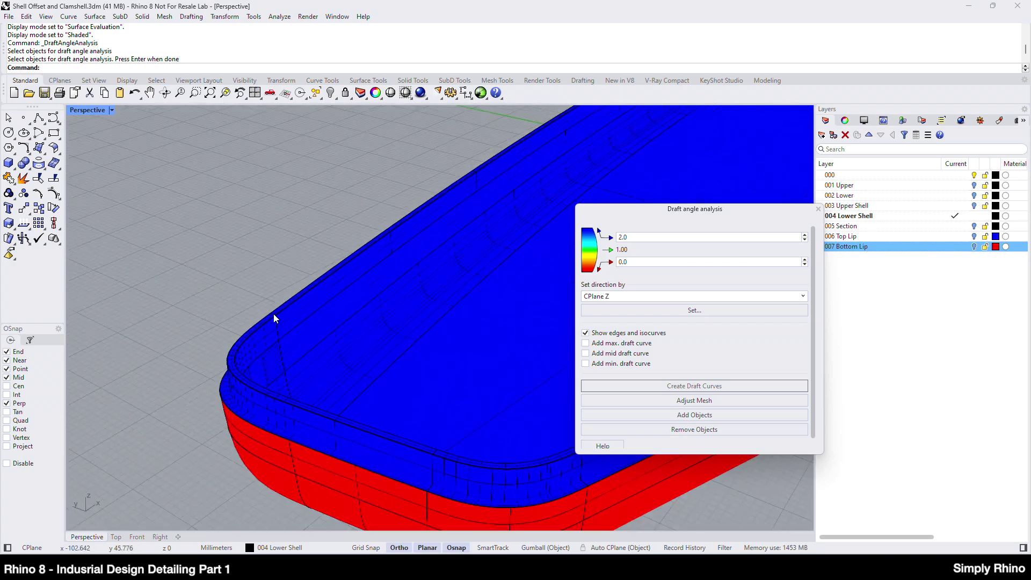
pyautogui.moveTo(273, 314); pyautogui.dragTo(326, 341, button='right')
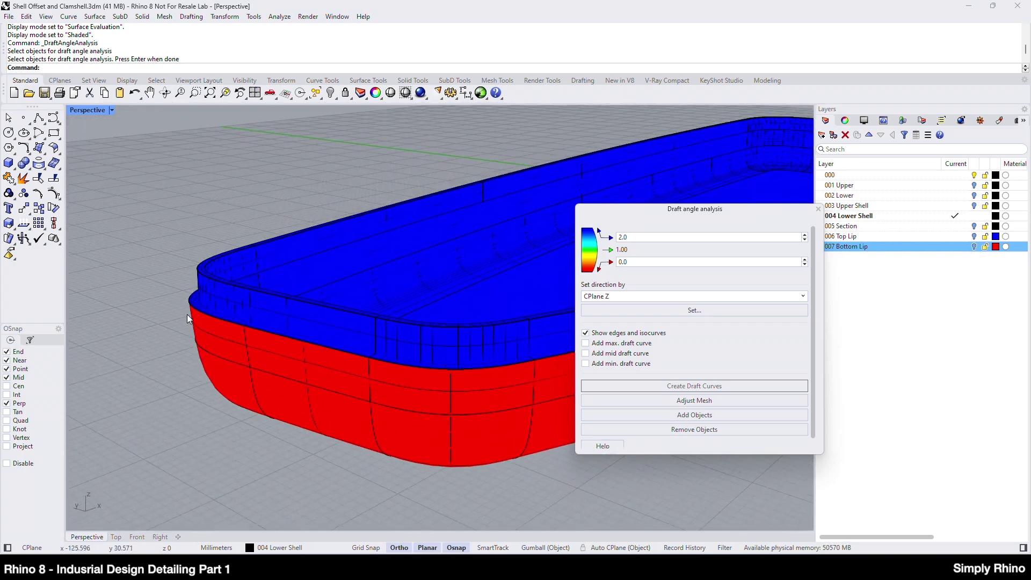
pyautogui.scroll(3, 204, 295)
pyautogui.scroll(-5, 211, 290)
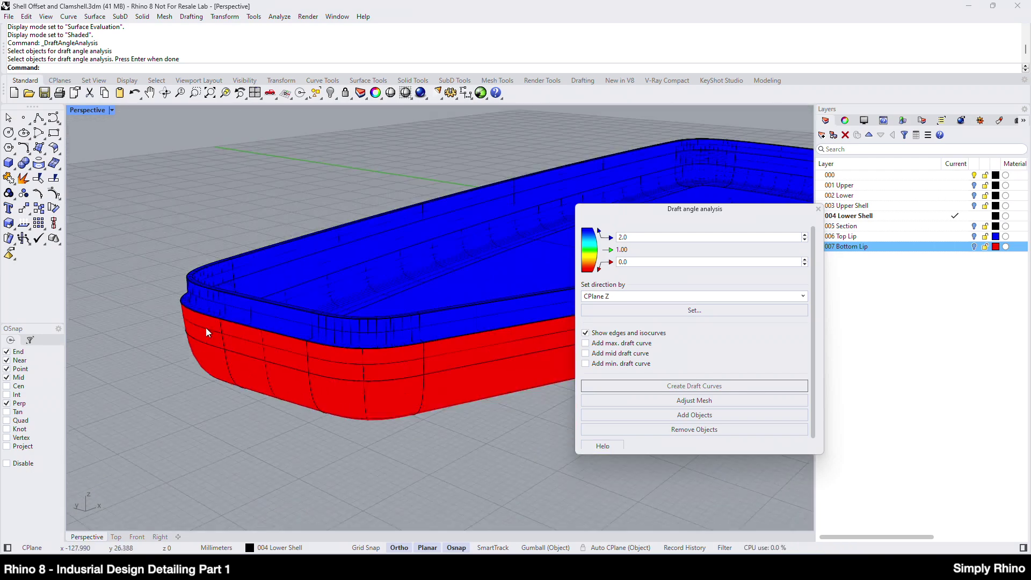
pyautogui.moveTo(209, 329); pyautogui.dragTo(90, 278, button='right')
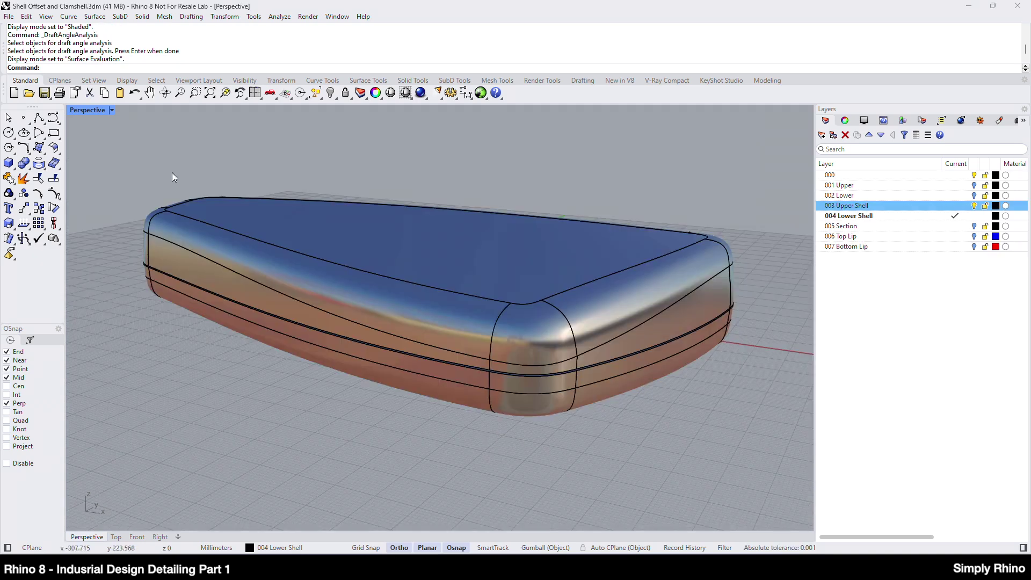
# - View the assembled upper and lower shells together and set the Perspective viewport to Shaded display
pyautogui.moveTo(199, 177); pyautogui.dragTo(207, 187, button='right')
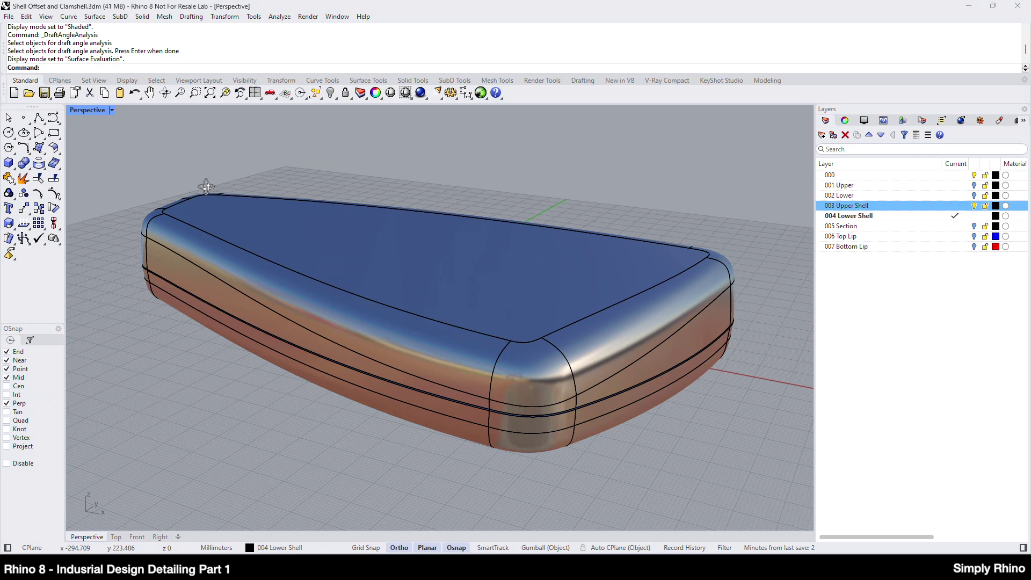
pyautogui.click(111, 109)
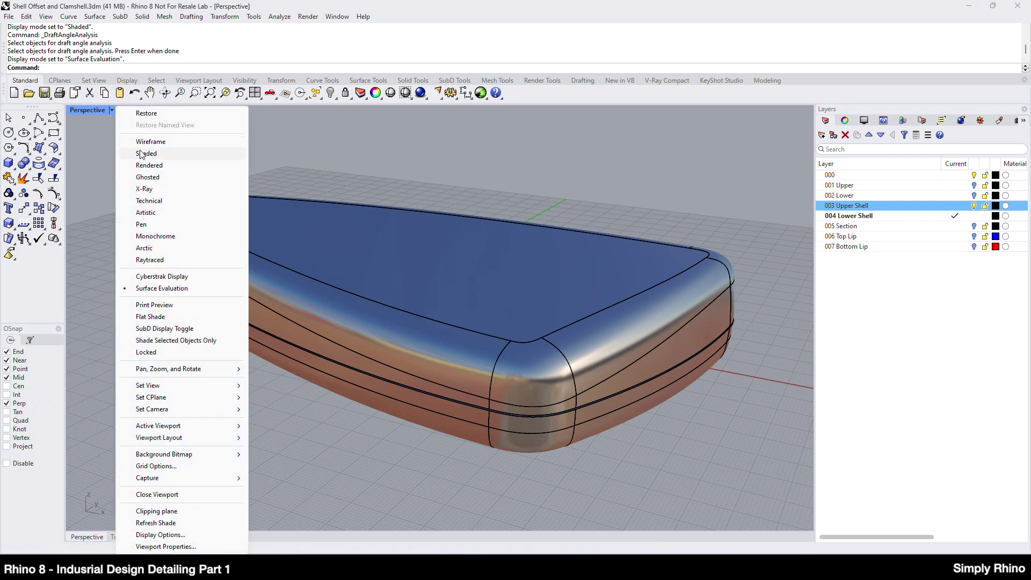
pyautogui.click(142, 154)
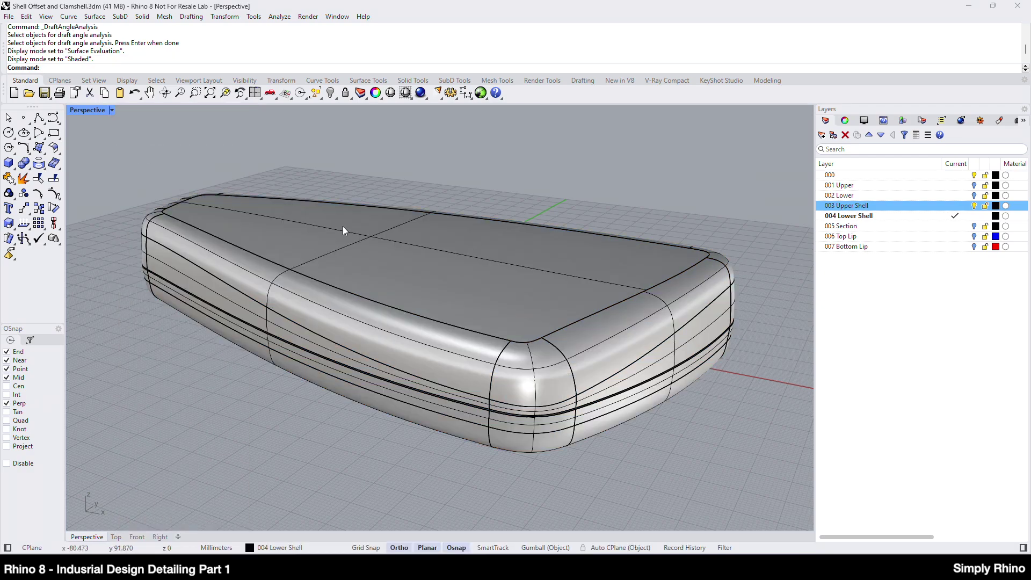
# - Create the intersection curves between the upper and lower shells and examine where the two solids meet
pyautogui.click(556, 383)
pyautogui.click(551, 438)
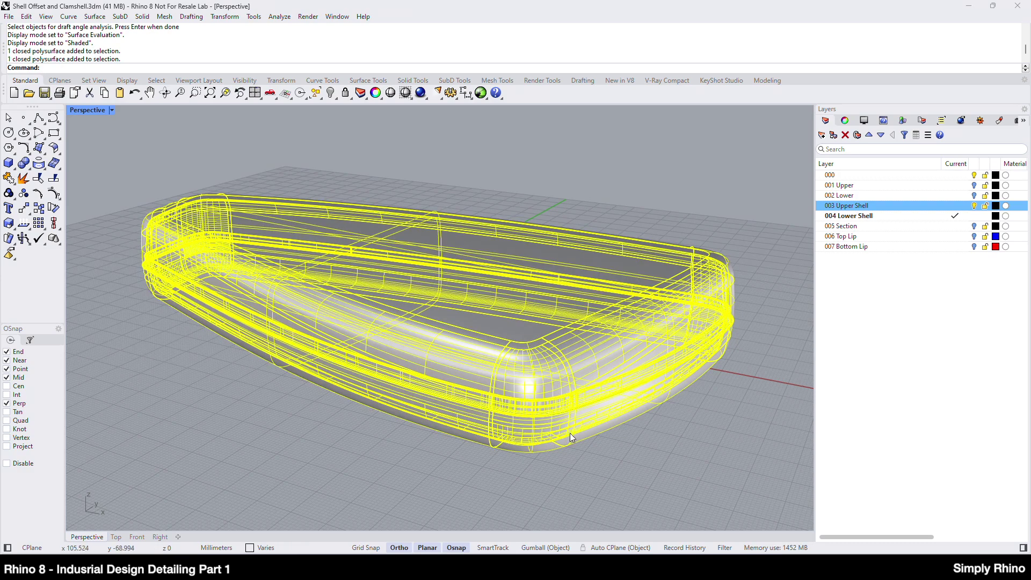
pyautogui.click(68, 16)
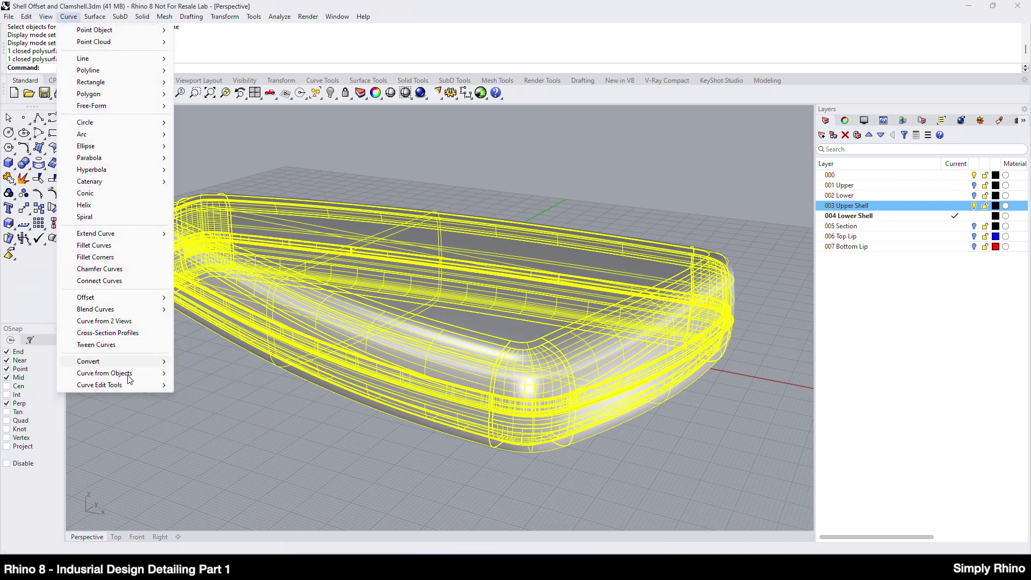
pyautogui.moveTo(130, 379)
pyautogui.click(235, 162)
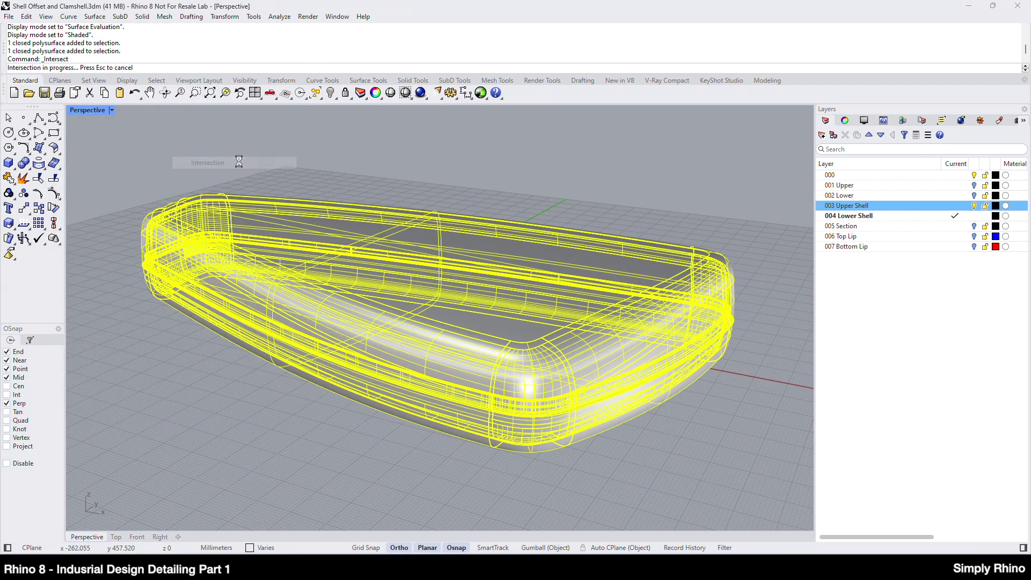
pyautogui.moveTo(475, 147)
pyautogui.mouseDown(button='right')
pyautogui.moveTo(483, 182)
pyautogui.moveTo(478, 165)
pyautogui.mouseUp(button='right')
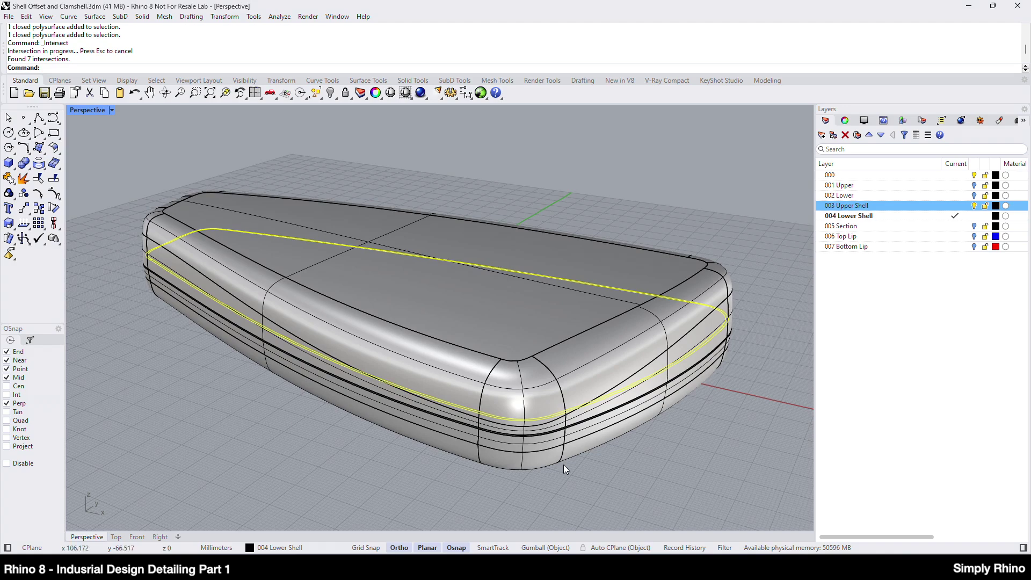
pyautogui.moveTo(566, 462); pyautogui.dragTo(578, 452, button='right')
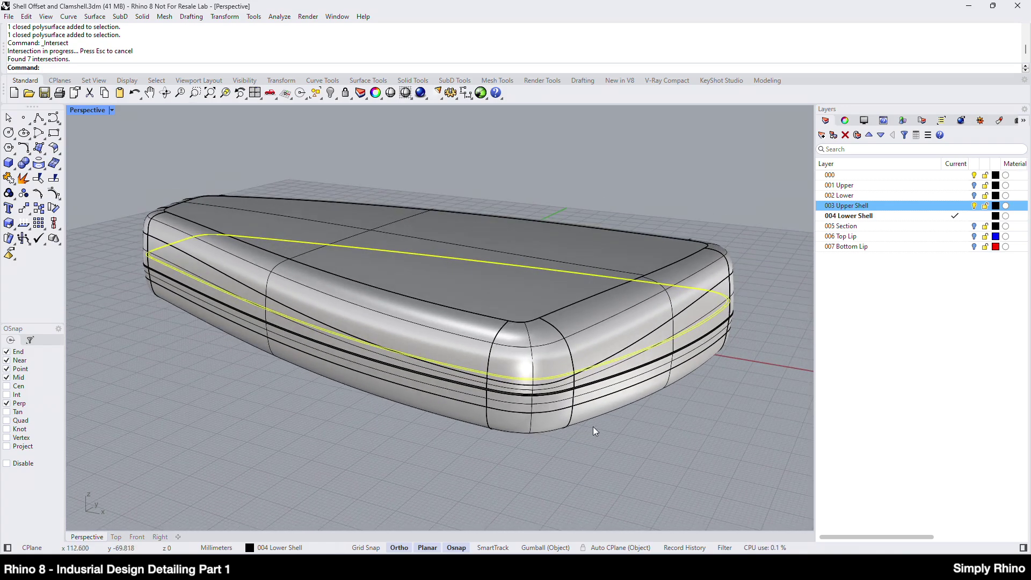
pyautogui.moveTo(592, 412); pyautogui.dragTo(603, 434, button='right')
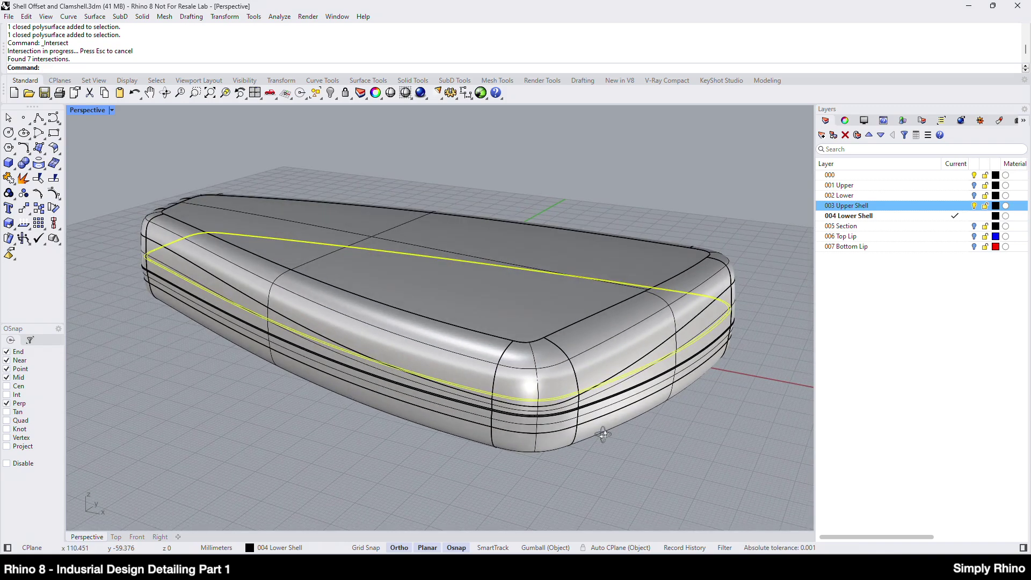